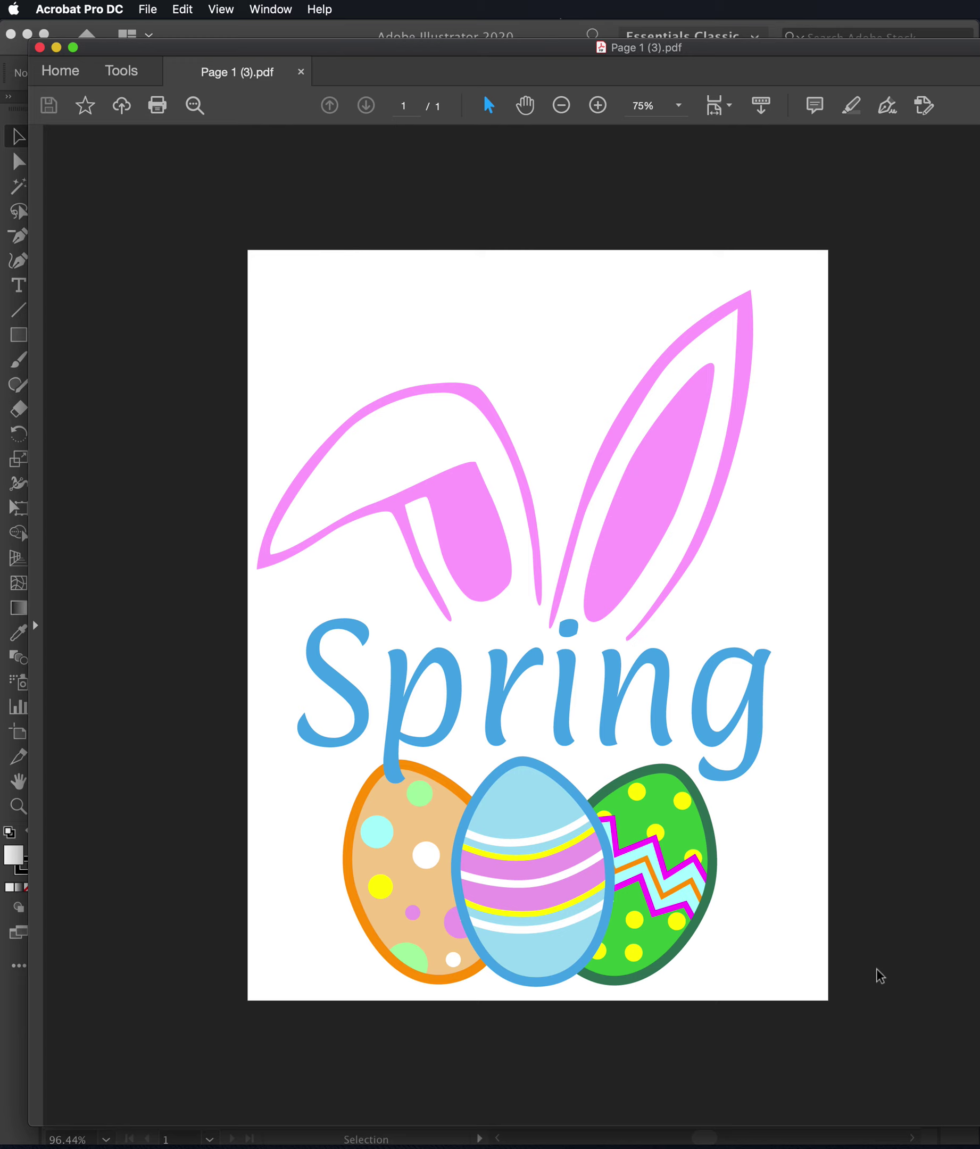
Switch from Acrobat to the Easter reference images in Preview
{"action": "key", "text": "super+Tab"}
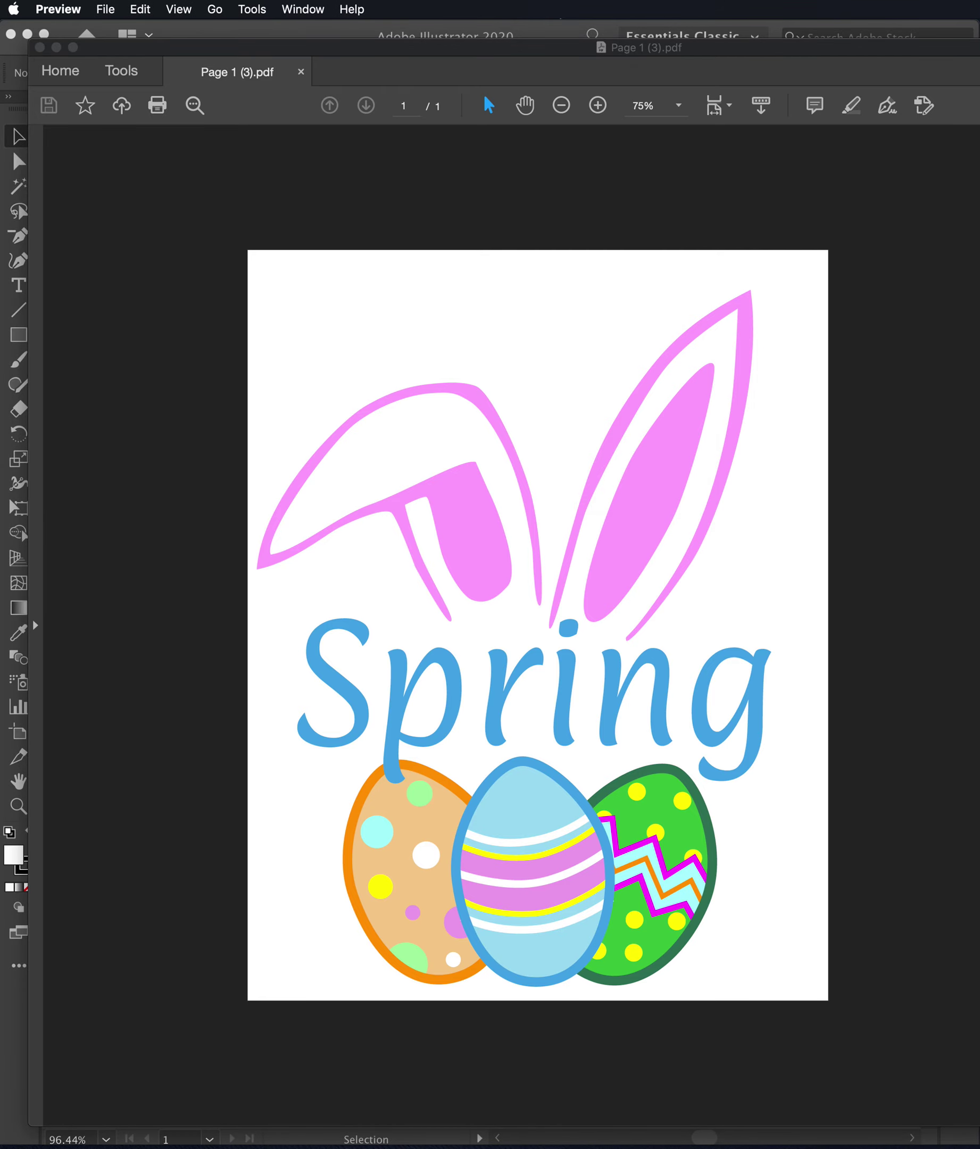
Move the Happy Easter image aside, then close it and the EASTER bunny reference image
{"action": "key", "text": "super+o"}
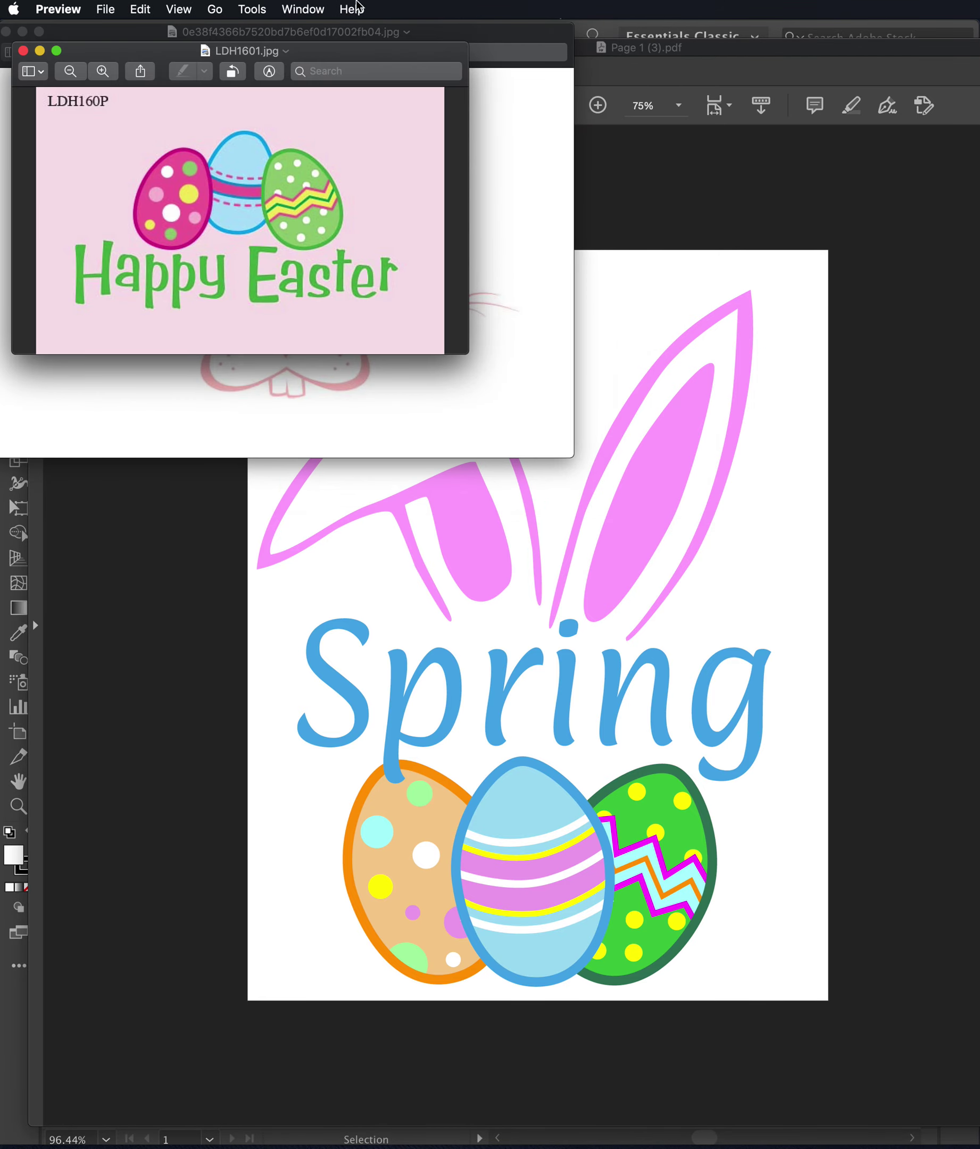
{"action": "left_click_drag", "start_coordinate": [328, 53], "coordinate": [350, 516]}
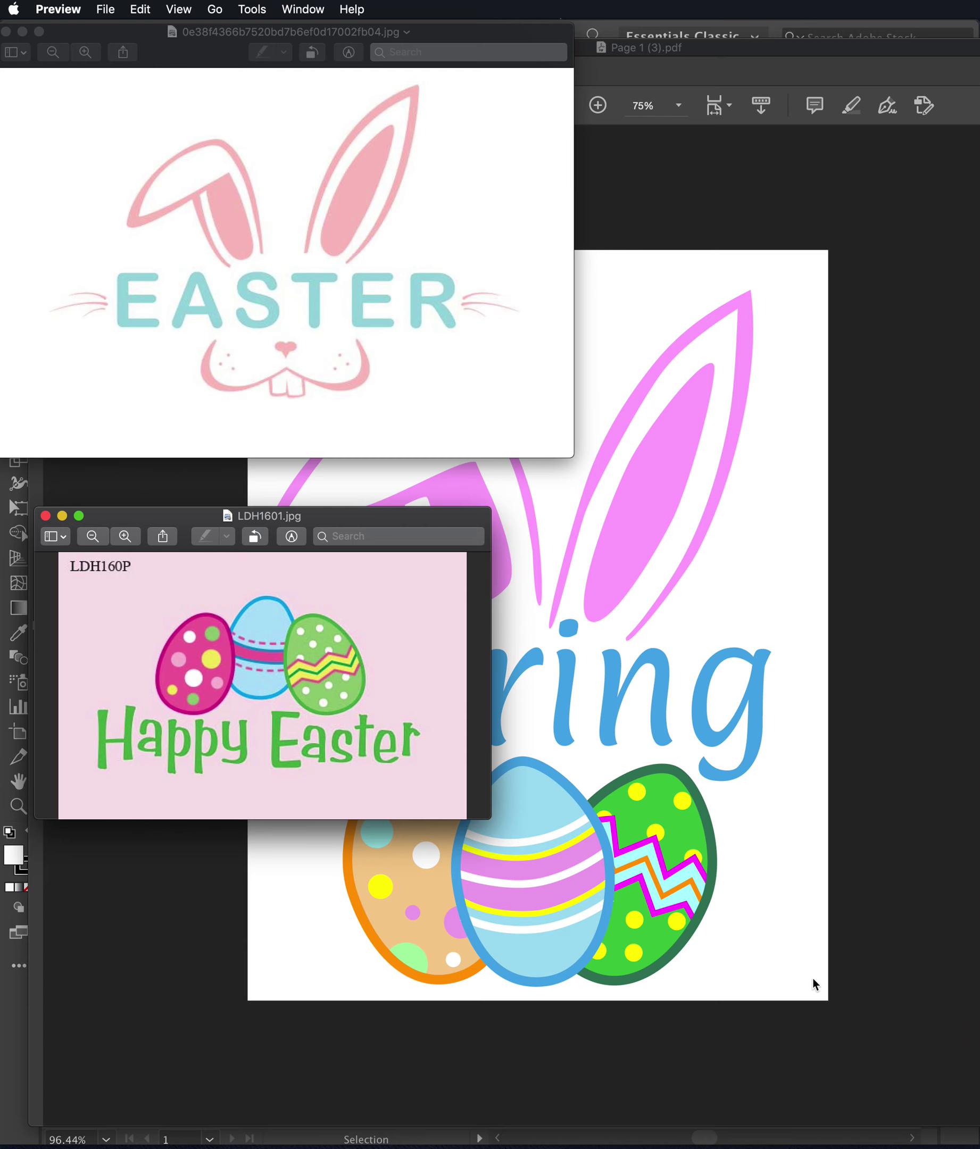
{"action": "left_click", "coordinate": [46, 516]}
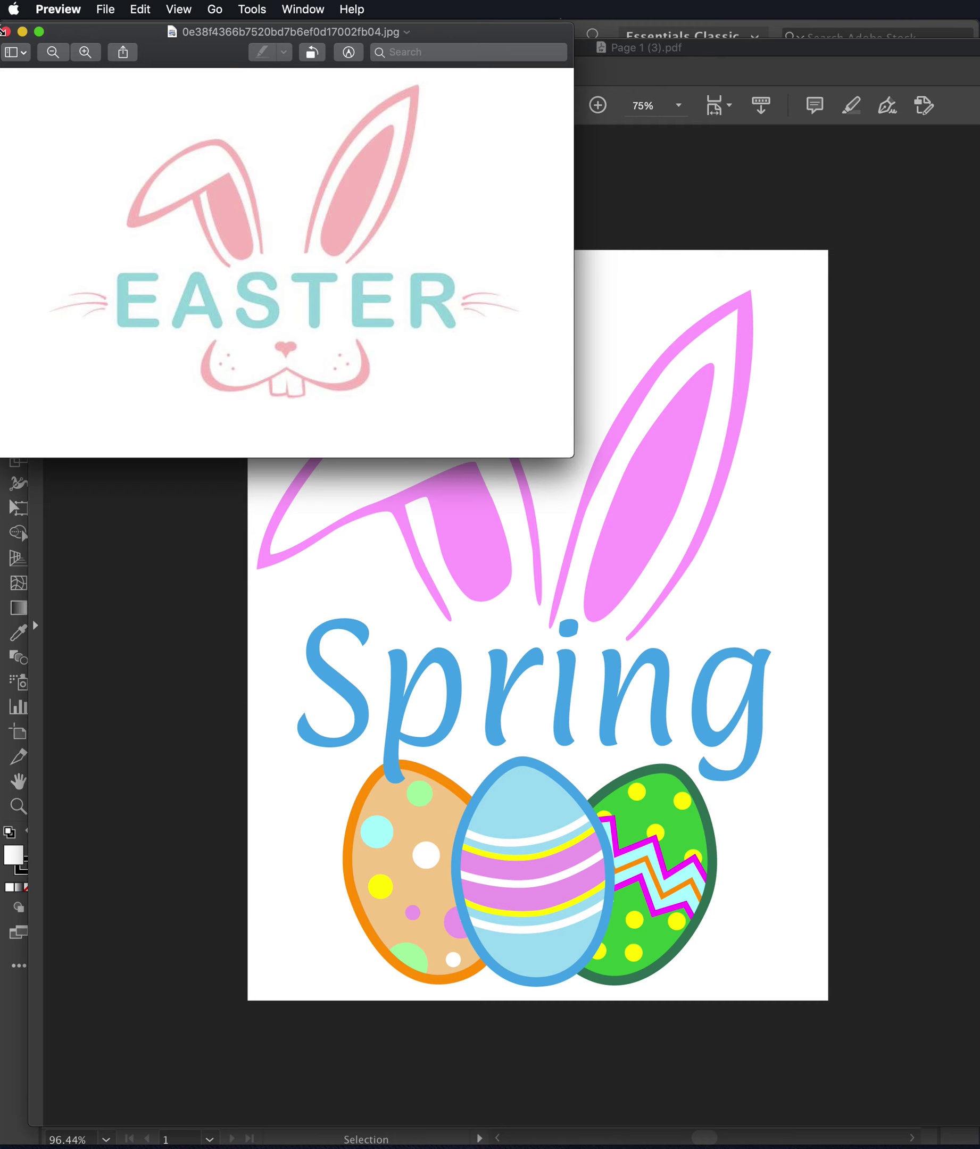
{"action": "left_click", "coordinate": [6, 32]}
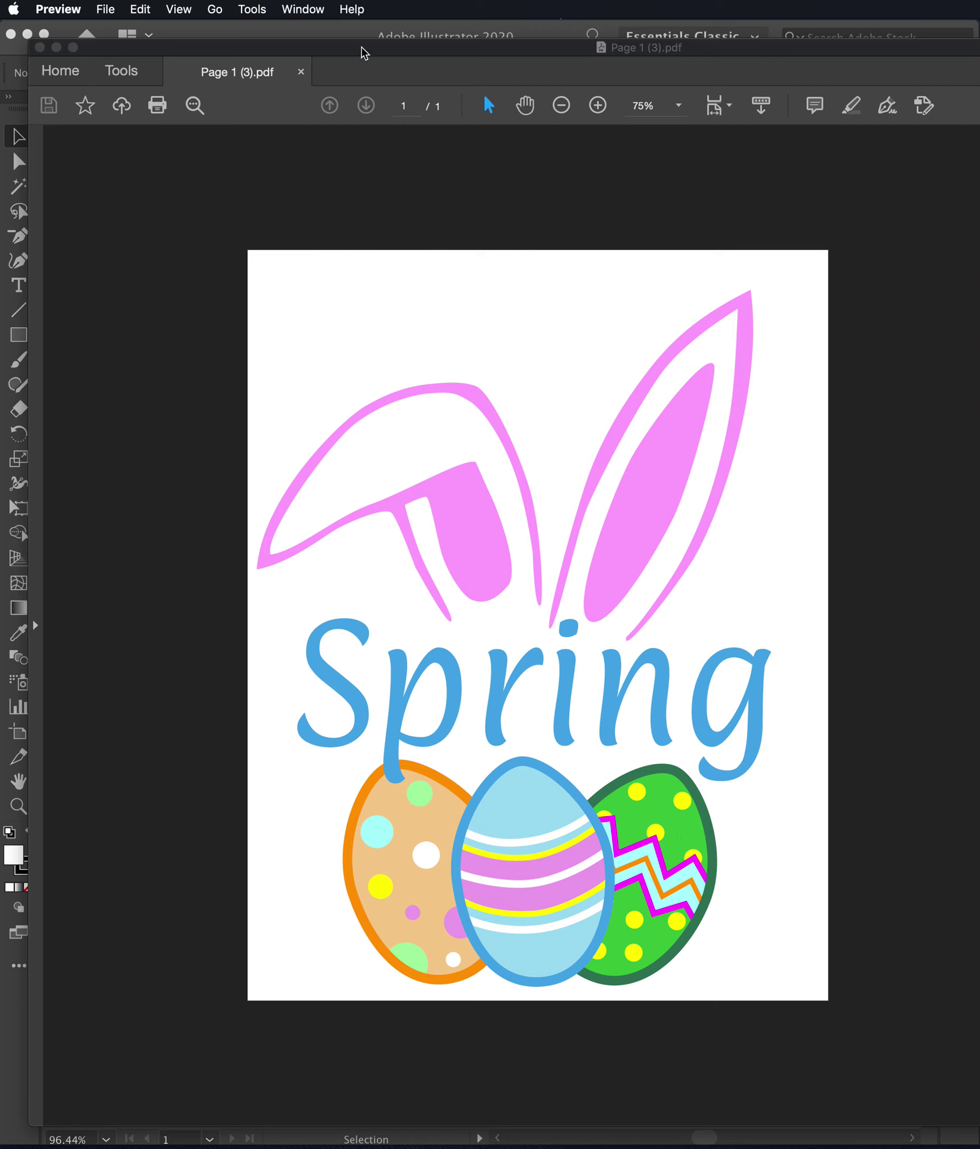
Close the Spring PDF to reveal the blank Illustrator document
{"action": "left_click", "coordinate": [346, 48]}
{"action": "key", "text": "super+w"}
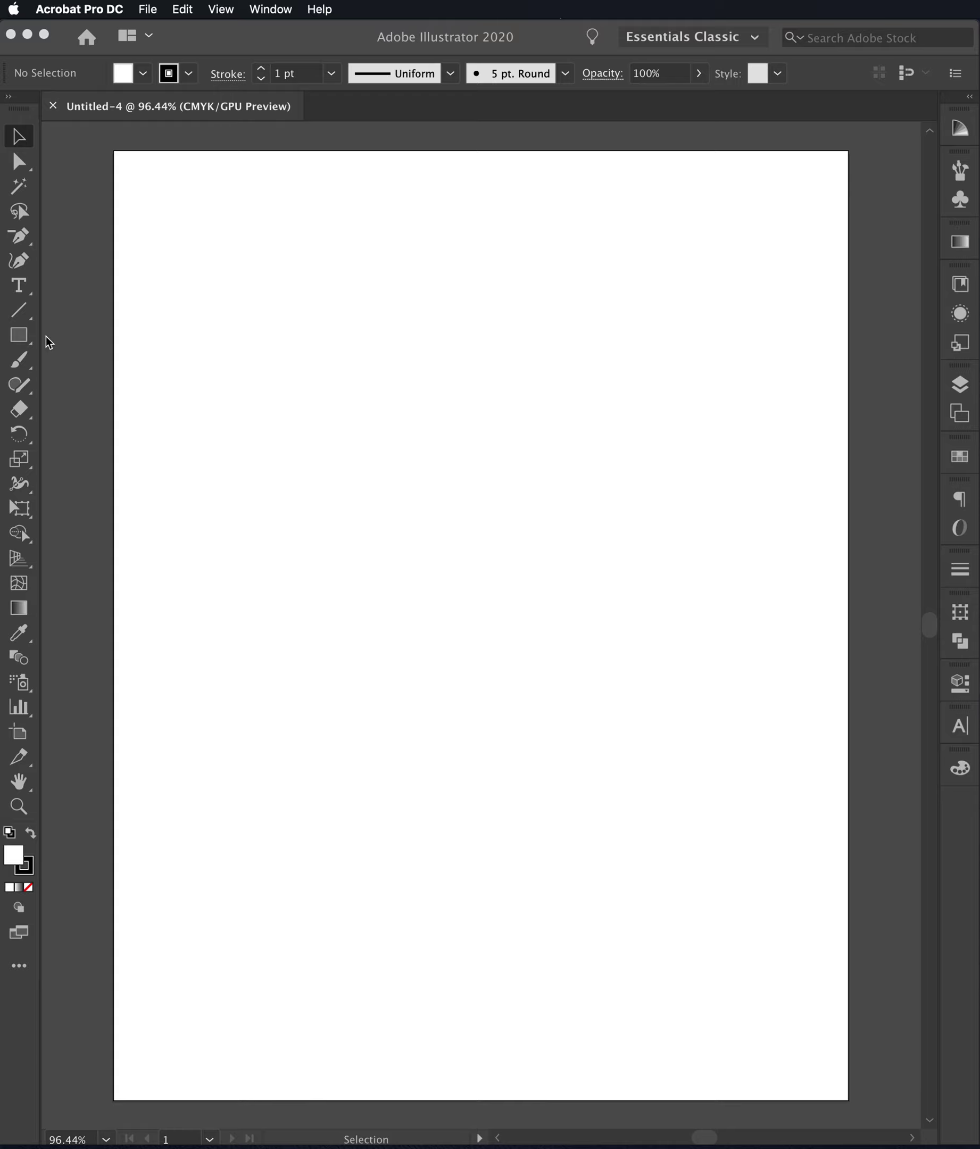
{"action": "left_click", "coordinate": [22, 340]}
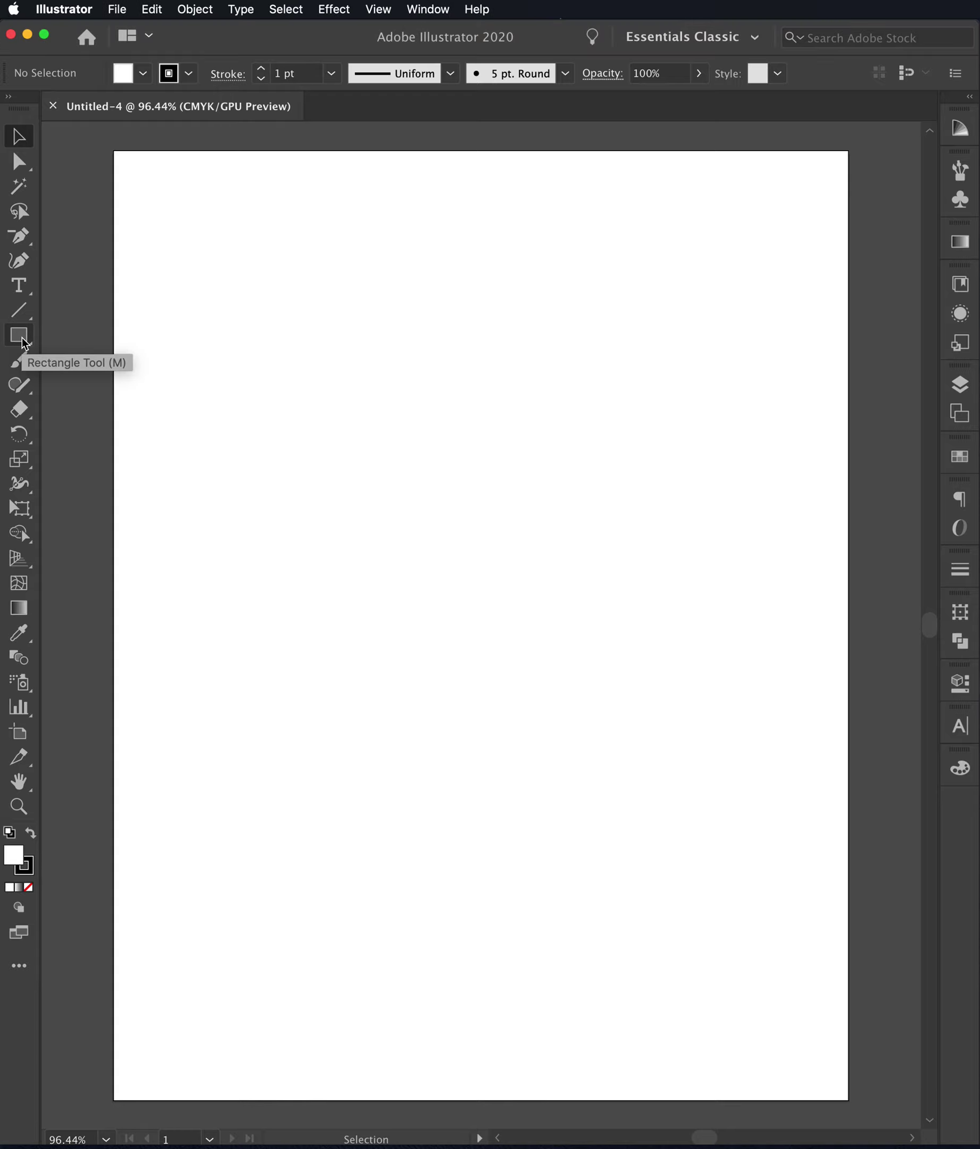
Draw a tall oval with the Ellipse tool on the left of the artboard
{"action": "left_click", "coordinate": [22, 340]}
{"action": "left_click", "coordinate": [22, 340]}
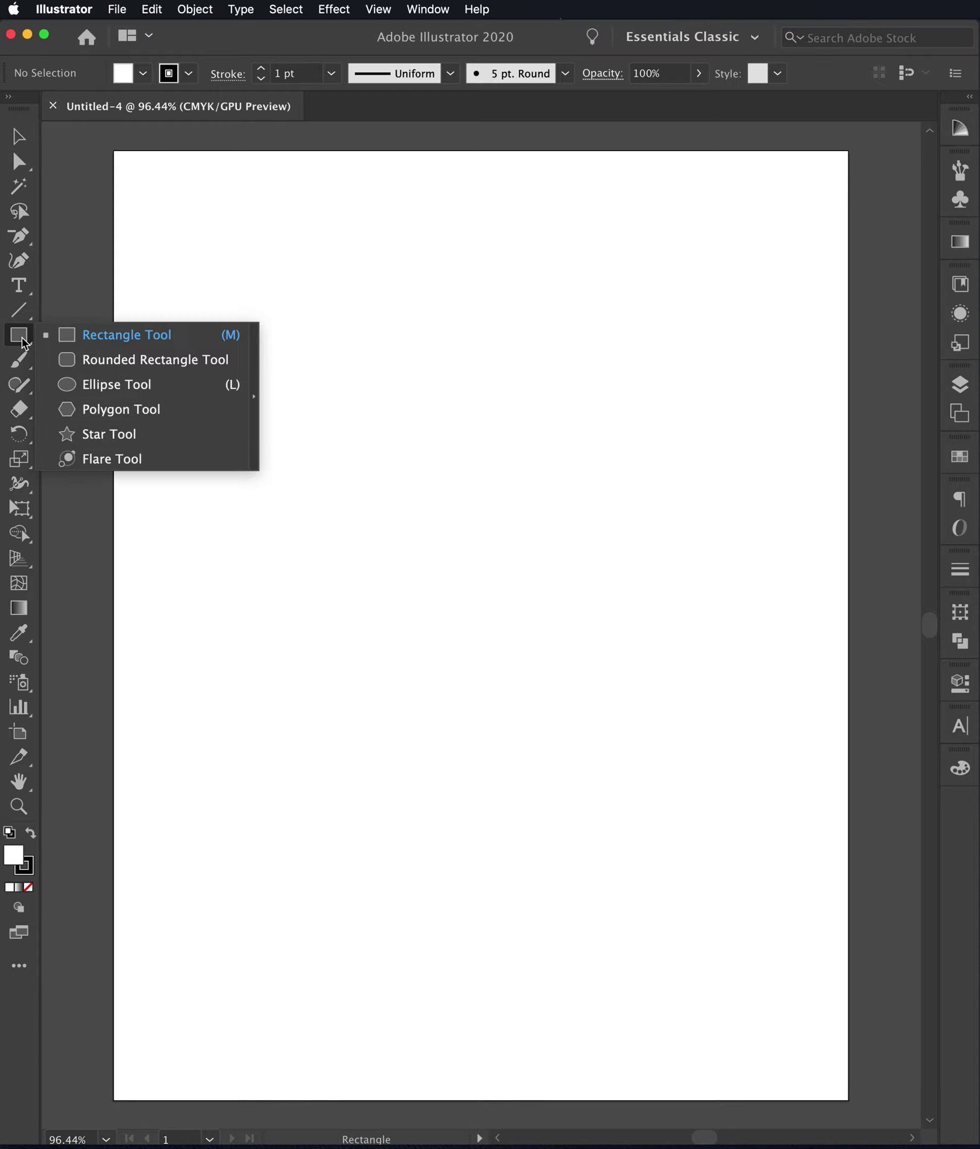
{"action": "left_click", "coordinate": [117, 382]}
{"action": "left_click_drag", "start_coordinate": [289, 347], "coordinate": [538, 663]}
{"action": "left_click", "coordinate": [19, 162]}
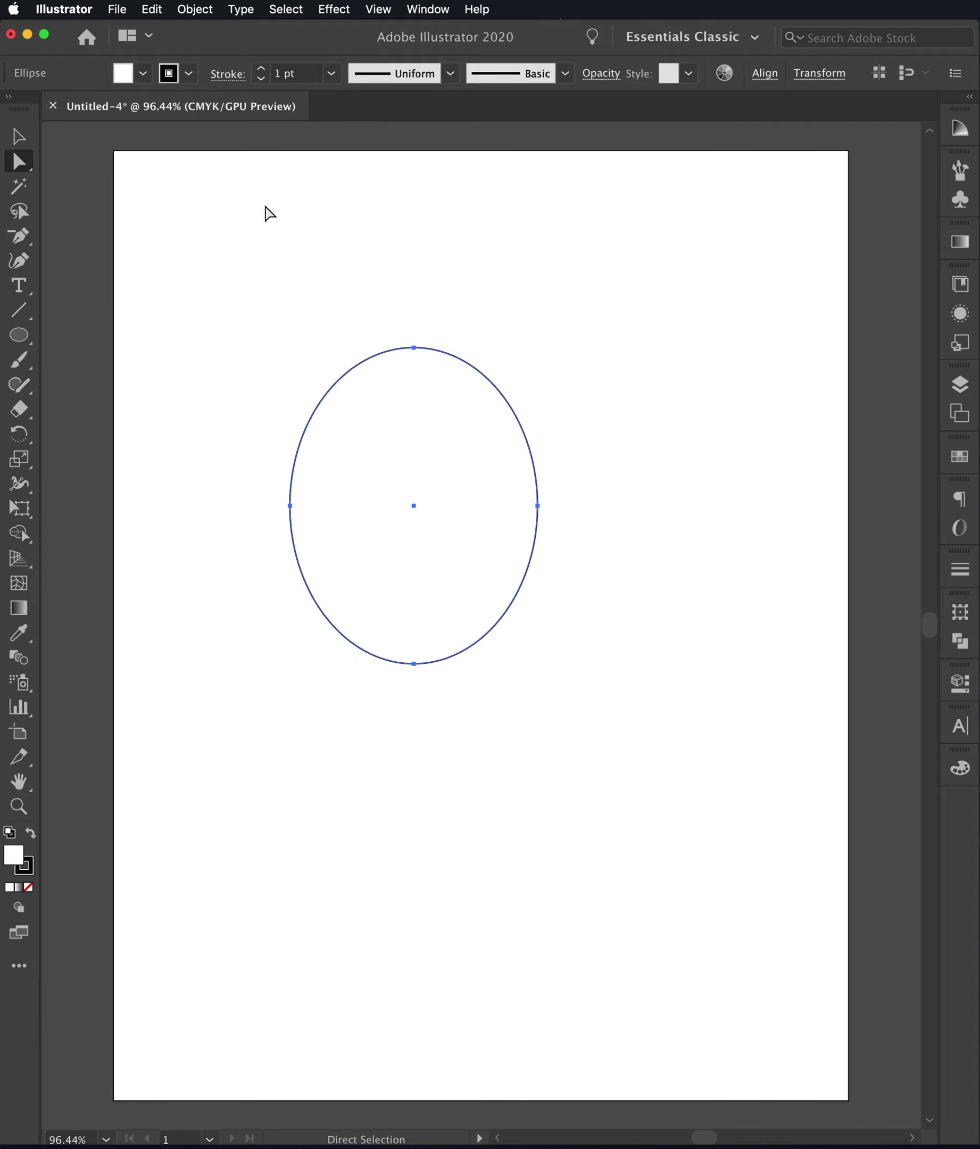
{"action": "left_click", "coordinate": [636, 311]}
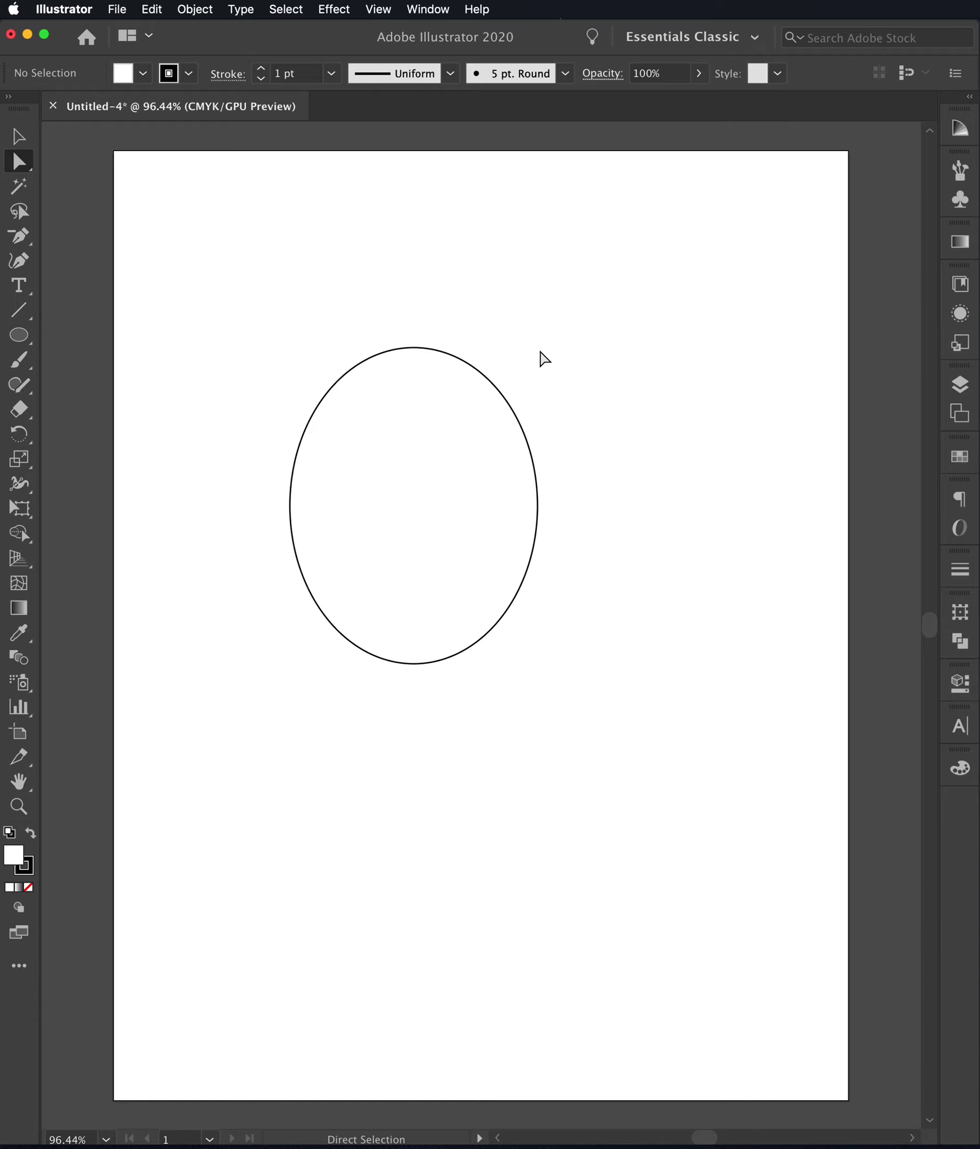
Narrow the oval's top by pulling both top curve handles inward
{"action": "left_click", "coordinate": [416, 347]}
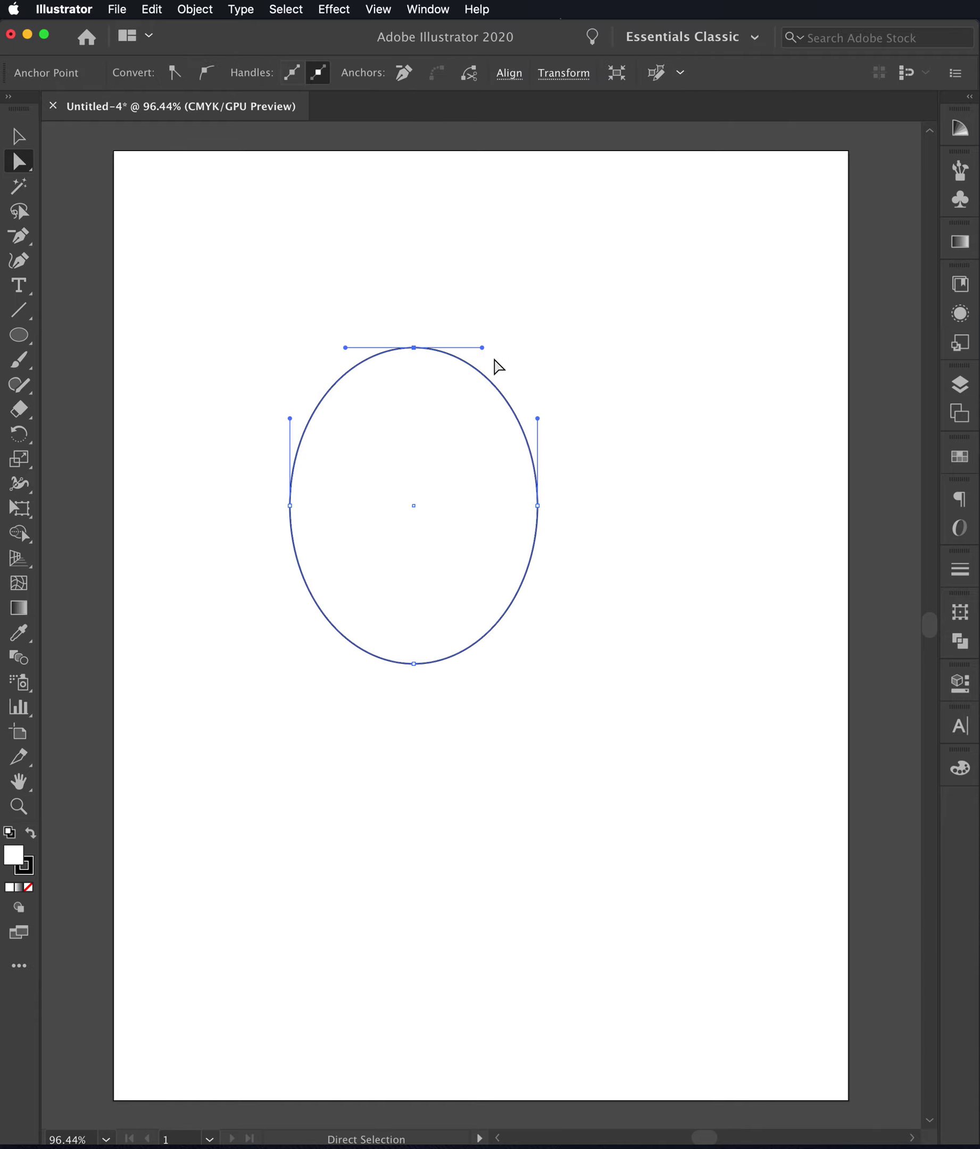
{"action": "left_click_drag", "start_coordinate": [481, 349], "coordinate": [464, 348]}
{"action": "left_click_drag", "start_coordinate": [346, 348], "coordinate": [415, 336]}
{"action": "left_click", "coordinate": [588, 428]}
Widen the base with longer bottom handles and move the bottom point down
{"action": "left_click", "coordinate": [514, 690]}
{"action": "left_click_drag", "start_coordinate": [414, 665], "coordinate": [416, 669]}
{"action": "left_click_drag", "start_coordinate": [482, 666], "coordinate": [504, 669]}
{"action": "left_click_drag", "start_coordinate": [346, 663], "coordinate": [328, 665]}
{"action": "left_click", "coordinate": [441, 720]}
{"action": "left_click_drag", "start_coordinate": [414, 664], "coordinate": [414, 681]}
{"action": "left_click", "coordinate": [611, 726]}
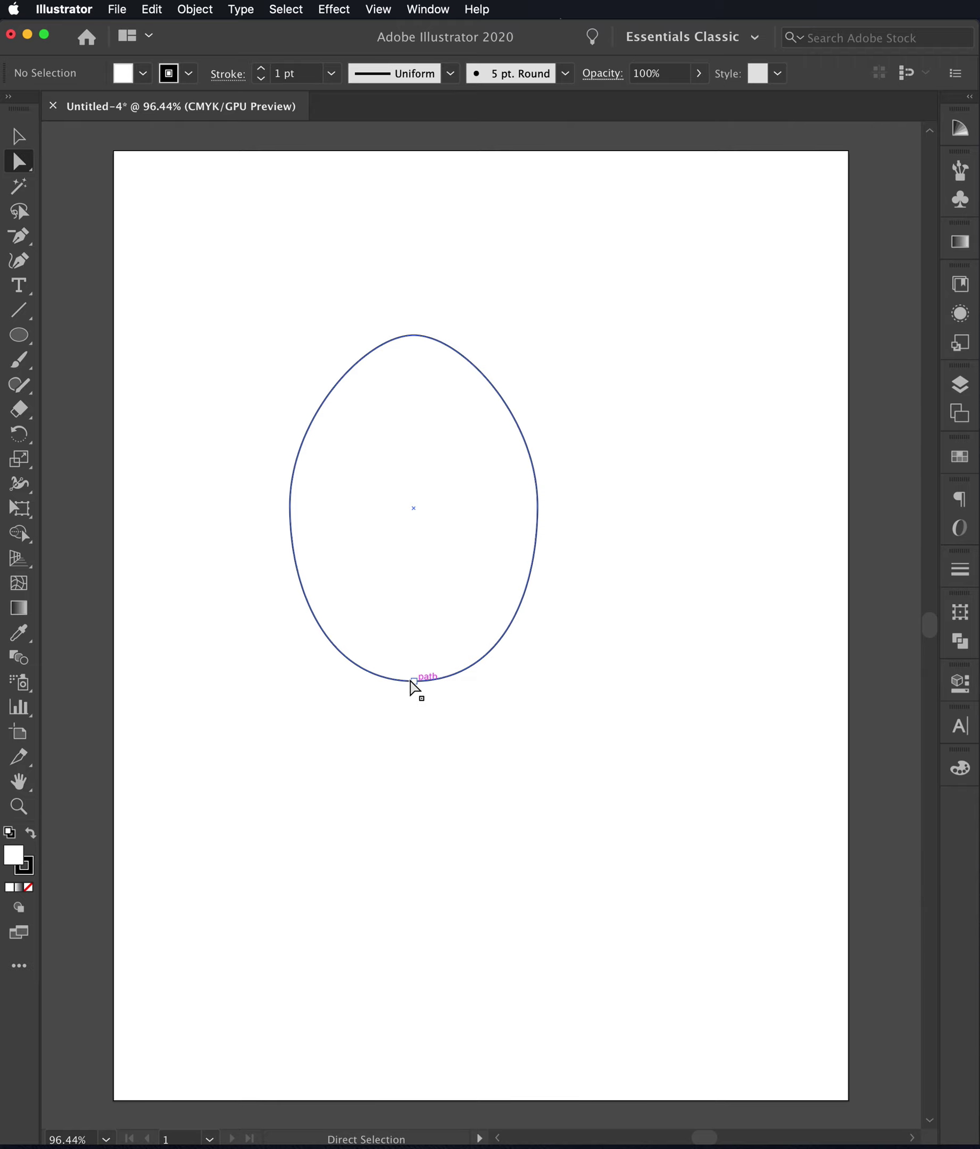
{"action": "left_click", "coordinate": [414, 680]}
{"action": "left_click_drag", "start_coordinate": [413, 682], "coordinate": [415, 691]}
Refine the top into a tapered dome by adjusting its point and handles
{"action": "left_click", "coordinate": [414, 336]}
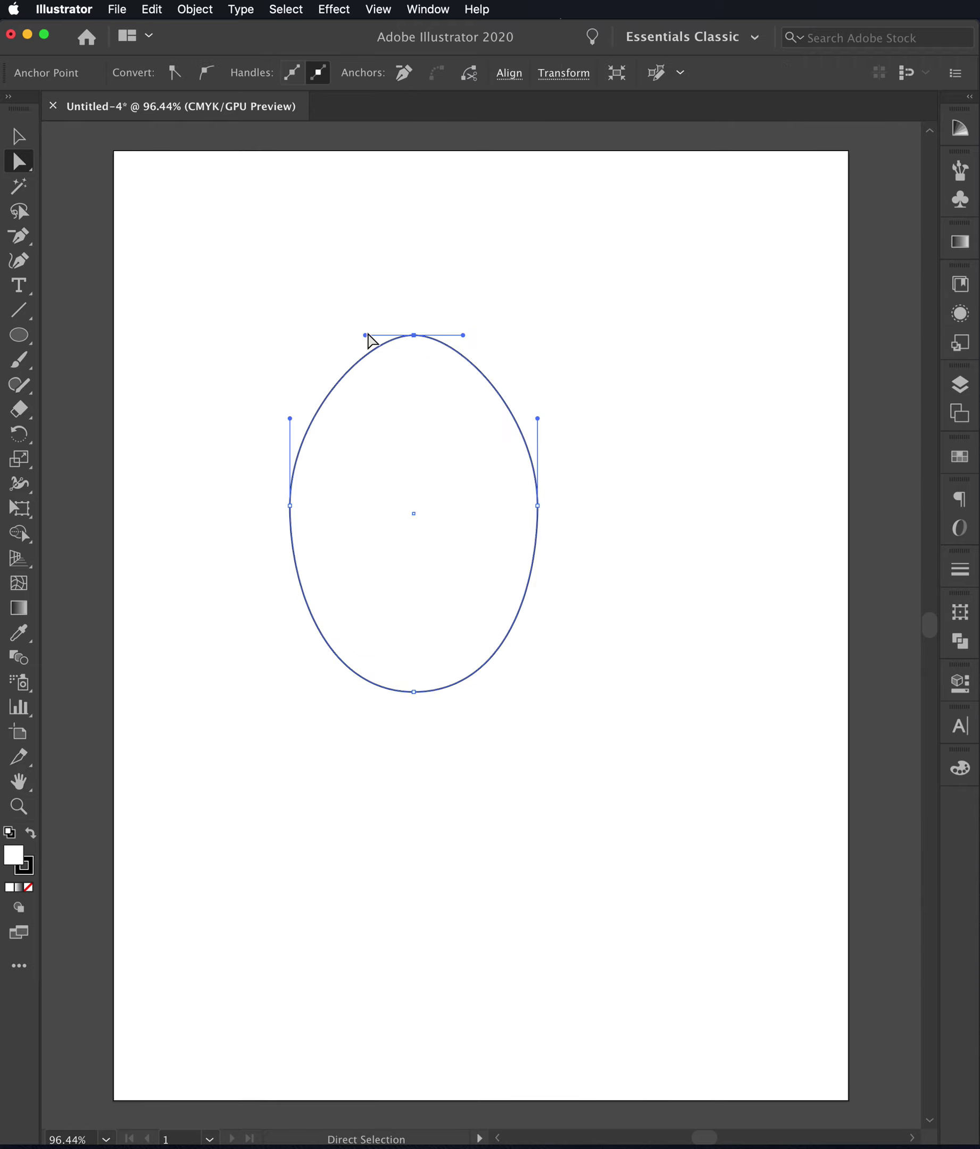
{"action": "left_click_drag", "start_coordinate": [368, 336], "coordinate": [374, 336]}
{"action": "left_click_drag", "start_coordinate": [463, 335], "coordinate": [414, 350]}
{"action": "left_click", "coordinate": [628, 487]}
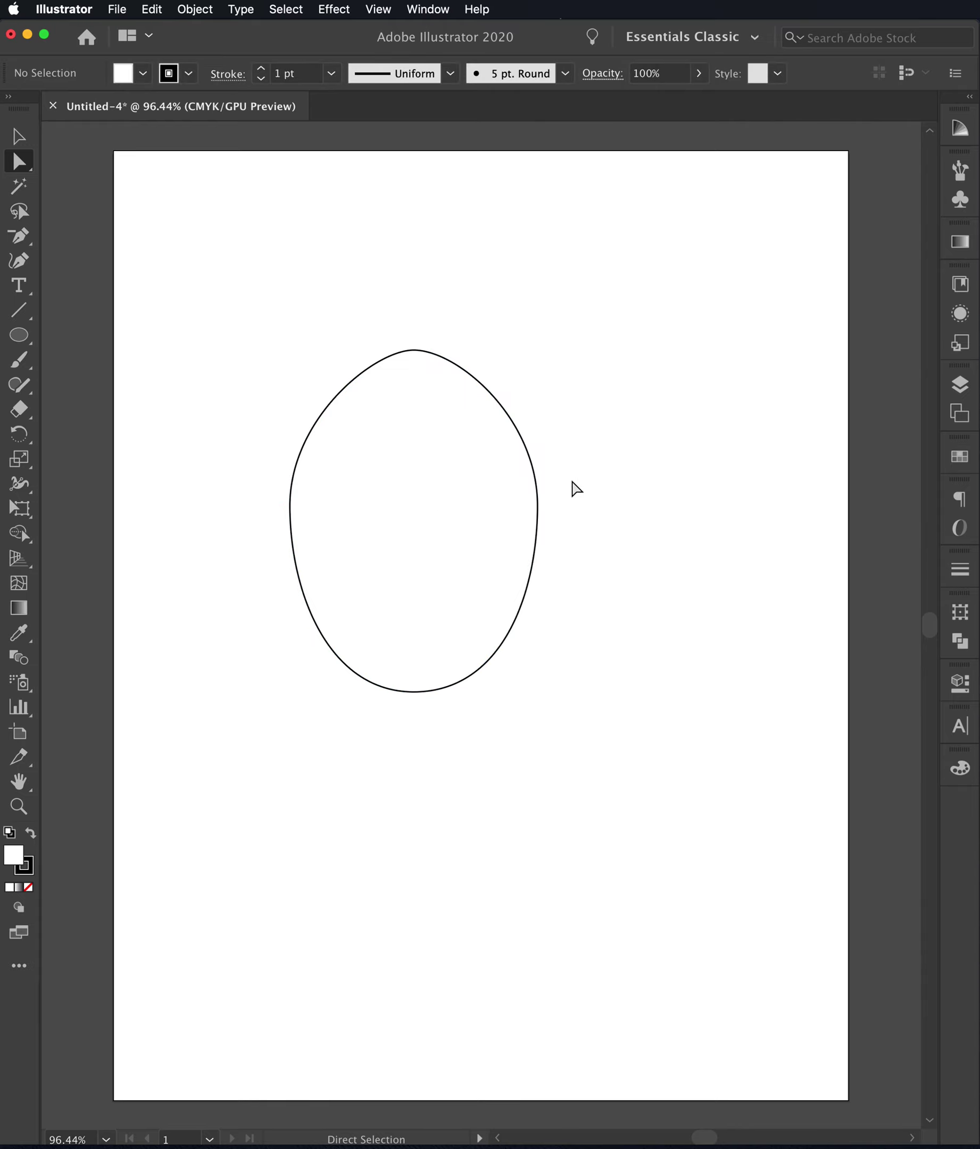
{"action": "left_click_drag", "start_coordinate": [414, 349], "coordinate": [469, 338]}
{"action": "left_click_drag", "start_coordinate": [375, 338], "coordinate": [368, 339]}
{"action": "left_click", "coordinate": [625, 494]}
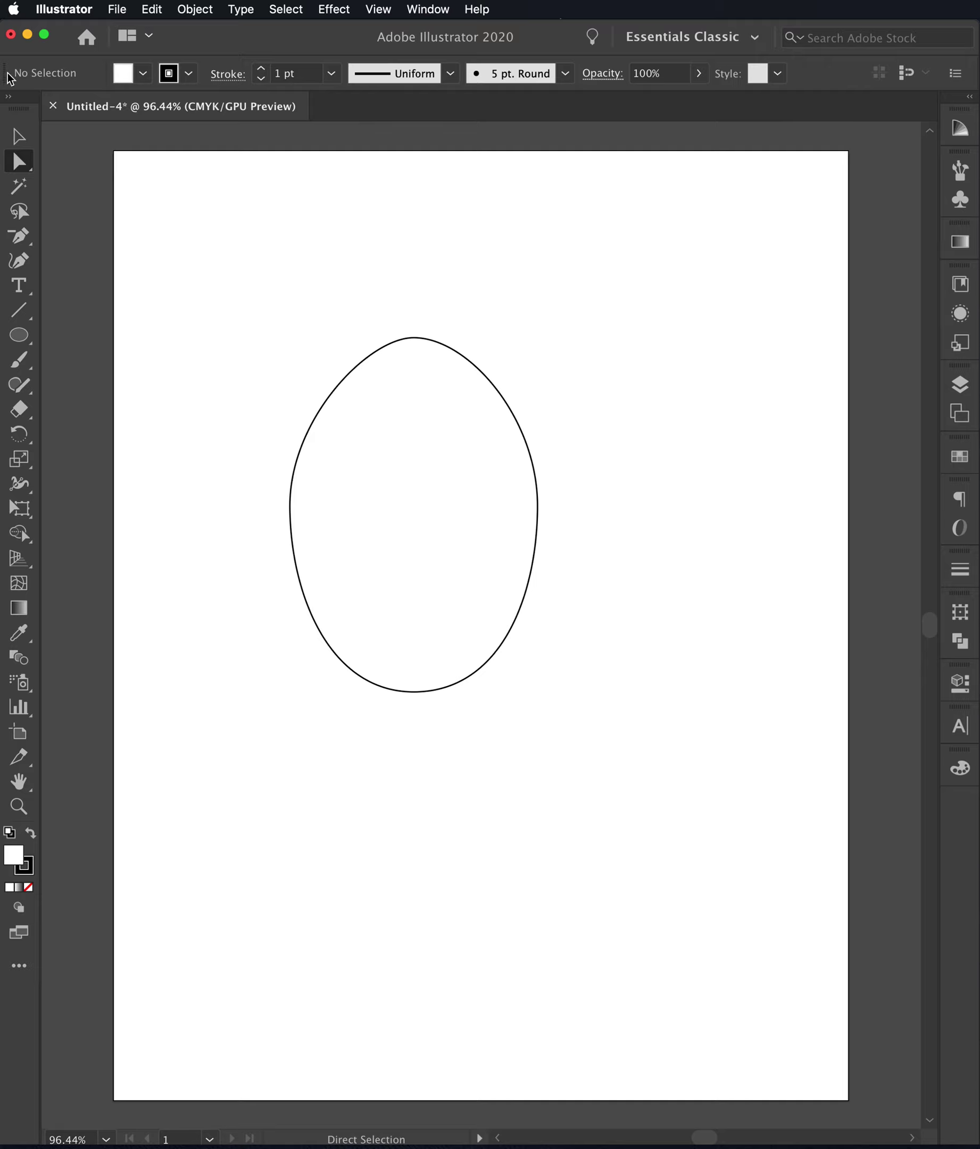
Alt-drag the egg to make copies to its right and left
{"action": "left_click", "coordinate": [15, 134]}
{"action": "left_click", "coordinate": [501, 391]}
{"action": "left_click_drag", "start_coordinate": [501, 393], "coordinate": [795, 412]}
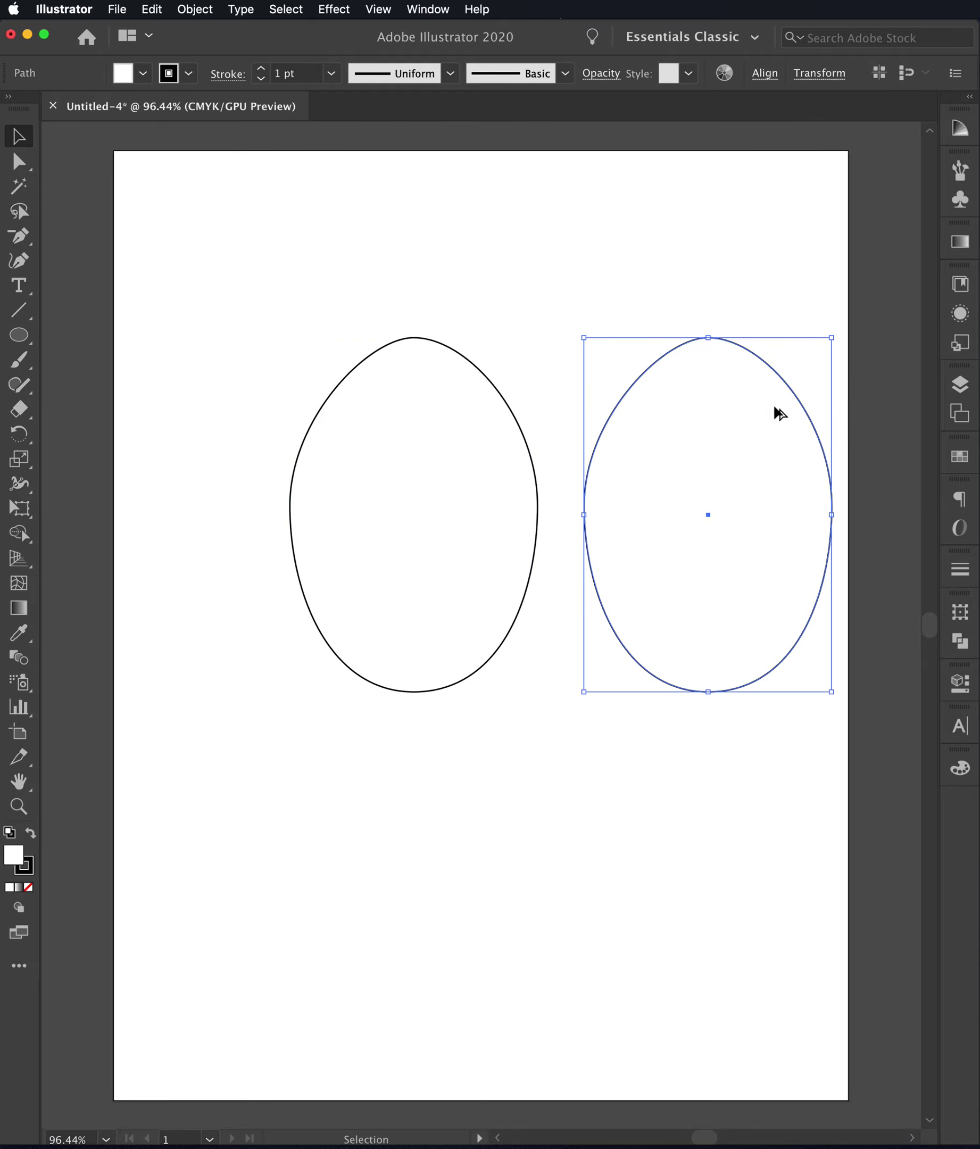
{"action": "left_click", "coordinate": [315, 409]}
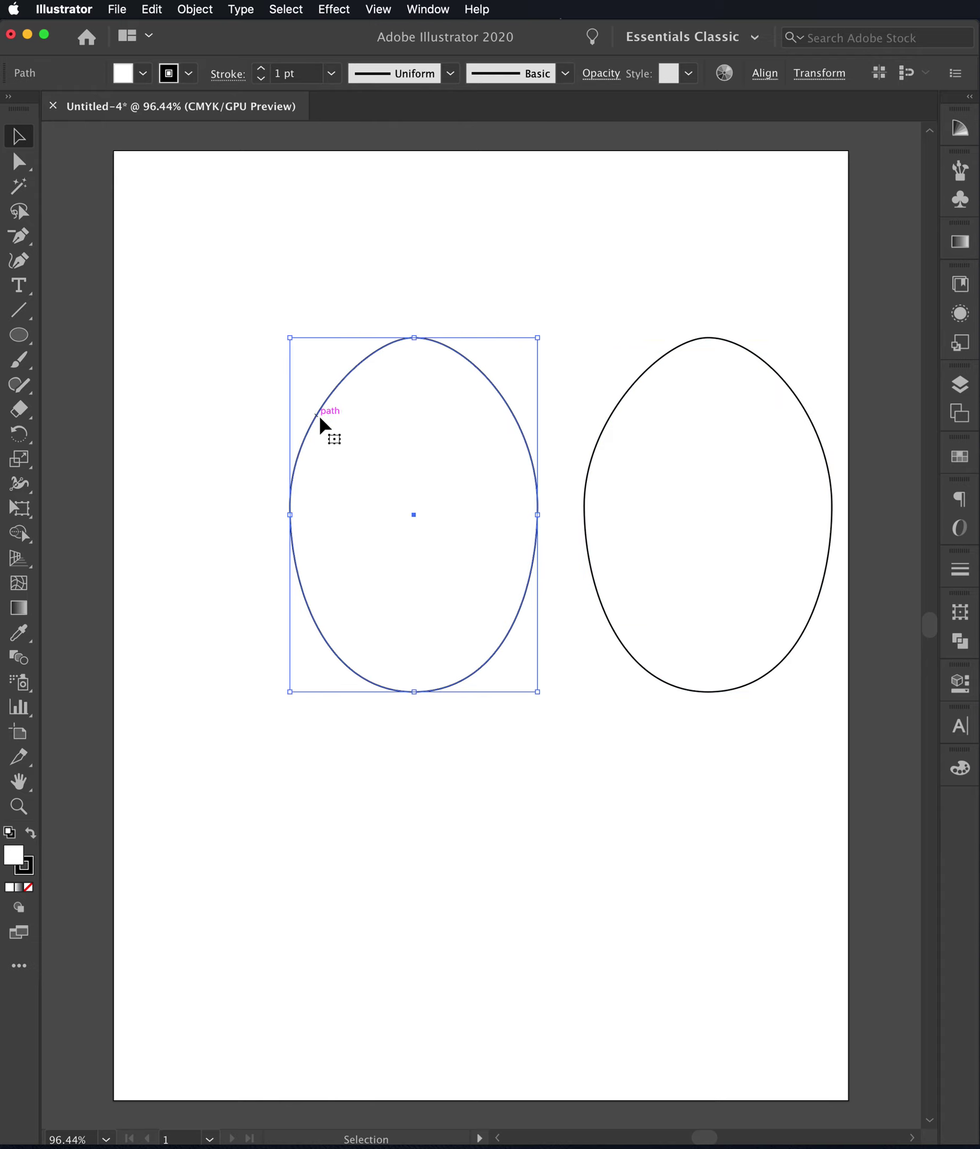
{"action": "left_click_drag", "start_coordinate": [315, 414], "coordinate": [56, 383]}
Move the extra egg copies off the artboard toward the lower left
{"action": "left_click", "coordinate": [461, 683]}
{"action": "scroll", "coordinate": [526, 736], "scroll_direction": "left", "scroll_amount": 5}
{"action": "left_click_drag", "start_coordinate": [227, 434], "coordinate": [107, 834]}
{"action": "left_click_drag", "start_coordinate": [844, 656], "coordinate": [121, 599]}
{"action": "left_click", "coordinate": [566, 803]}
Duplicate the egg to its right and raise the left egg slightly
{"action": "scroll", "coordinate": [567, 804], "scroll_direction": "right", "scroll_amount": 5}
{"action": "scroll", "coordinate": [567, 804], "scroll_direction": "up", "scroll_amount": 2}
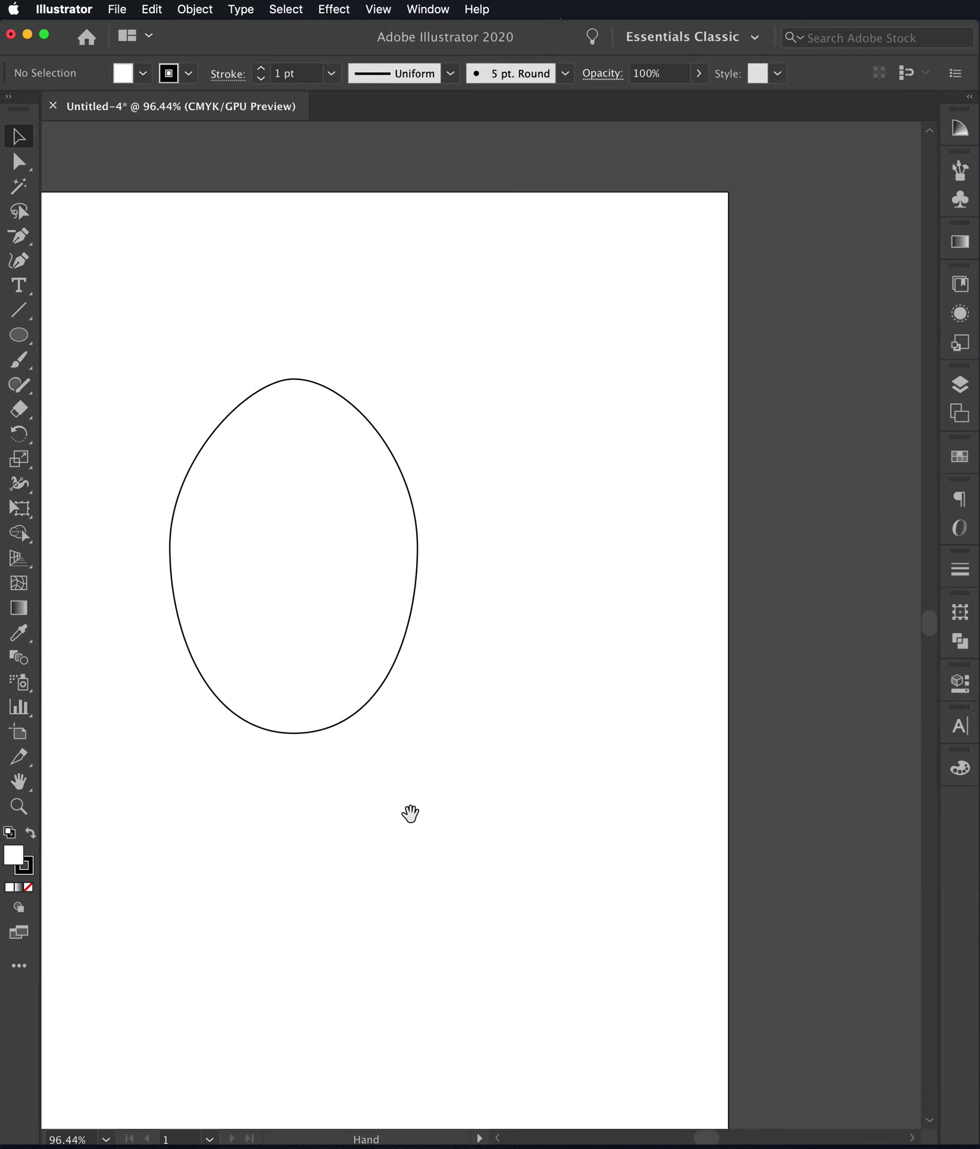
{"action": "left_click", "coordinate": [278, 619]}
{"action": "left_click", "coordinate": [277, 619]}
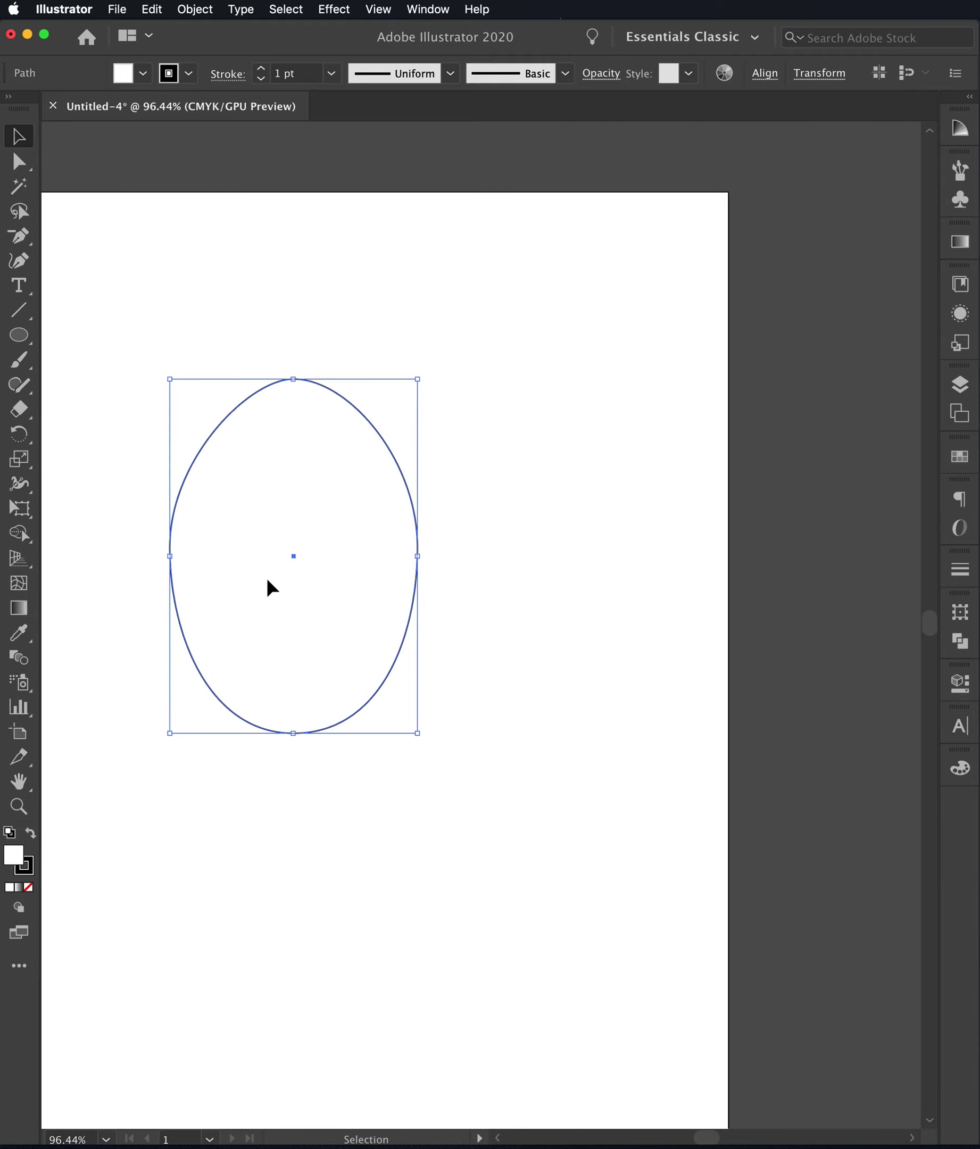
{"action": "left_click_drag", "start_coordinate": [267, 580], "coordinate": [560, 567]}
{"action": "left_click", "coordinate": [600, 772]}
{"action": "left_click", "coordinate": [336, 592]}
{"action": "left_click_drag", "start_coordinate": [336, 599], "coordinate": [286, 524]}
{"action": "left_click", "coordinate": [382, 679]}
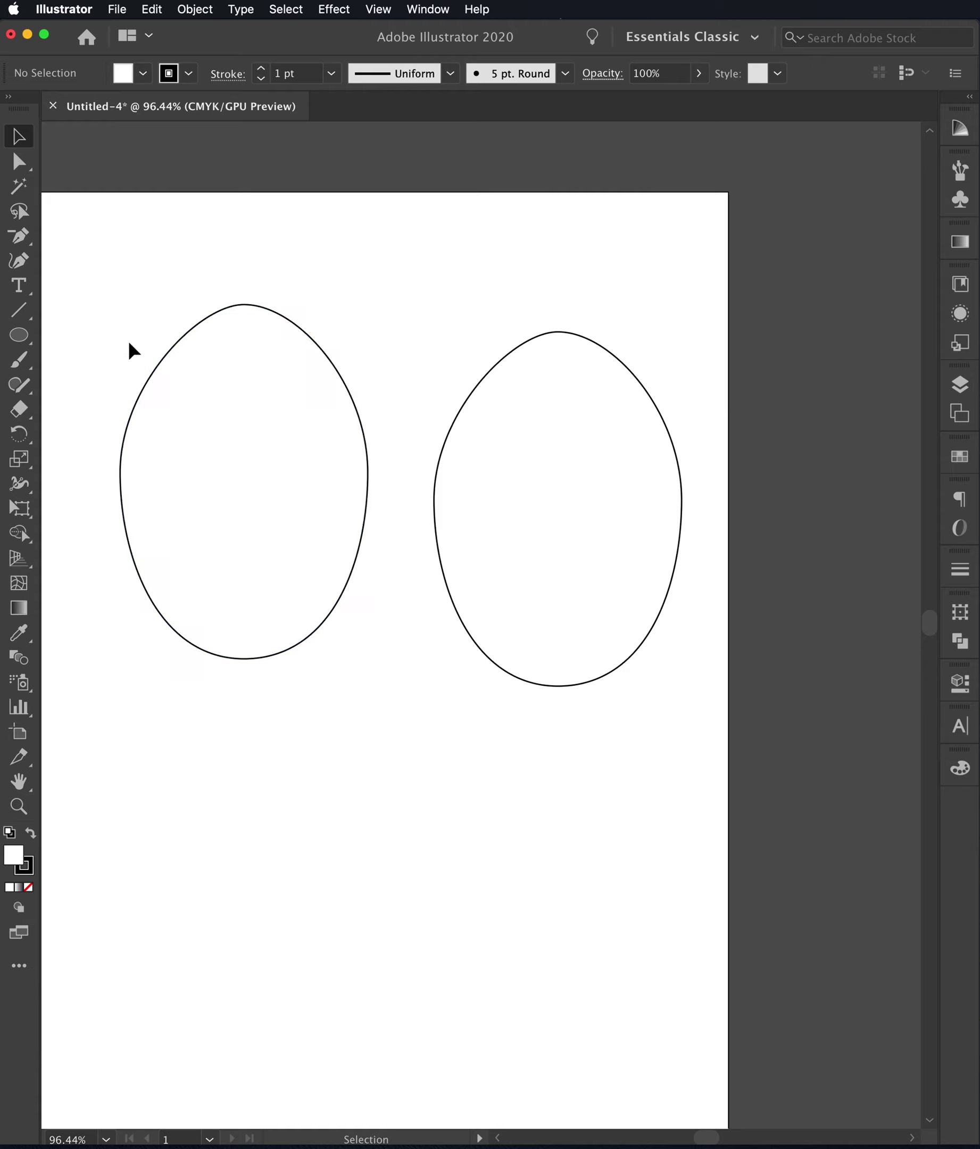
Shift-draw twelve small circles of varying sizes below and between the two eggs
{"action": "left_click", "coordinate": [19, 335]}
{"action": "mouse_move", "coordinate": [279, 799]}
{"action": "left_mouse_down"}
{"action": "mouse_move", "coordinate": [305, 822]}
{"action": "mouse_move", "coordinate": [342, 812]}
{"action": "mouse_move", "coordinate": [354, 761]}
{"action": "mouse_move", "coordinate": [379, 769]}
{"action": "mouse_move", "coordinate": [367, 778]}
{"action": "left_mouse_up"}
{"action": "left_click_drag", "start_coordinate": [444, 829], "coordinate": [417, 805]}
{"action": "left_click_drag", "start_coordinate": [418, 734], "coordinate": [432, 748]}
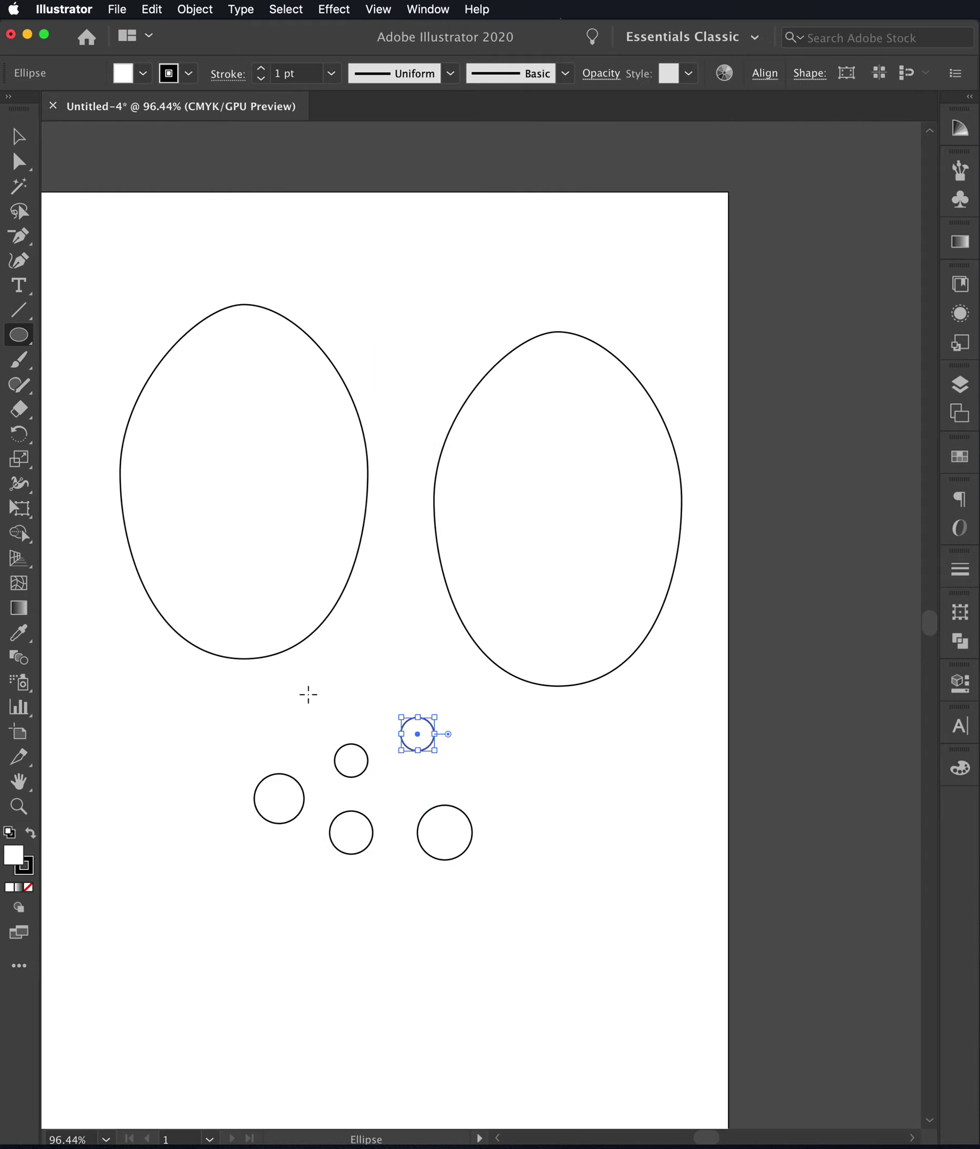
{"action": "left_click_drag", "start_coordinate": [304, 695], "coordinate": [323, 713]}
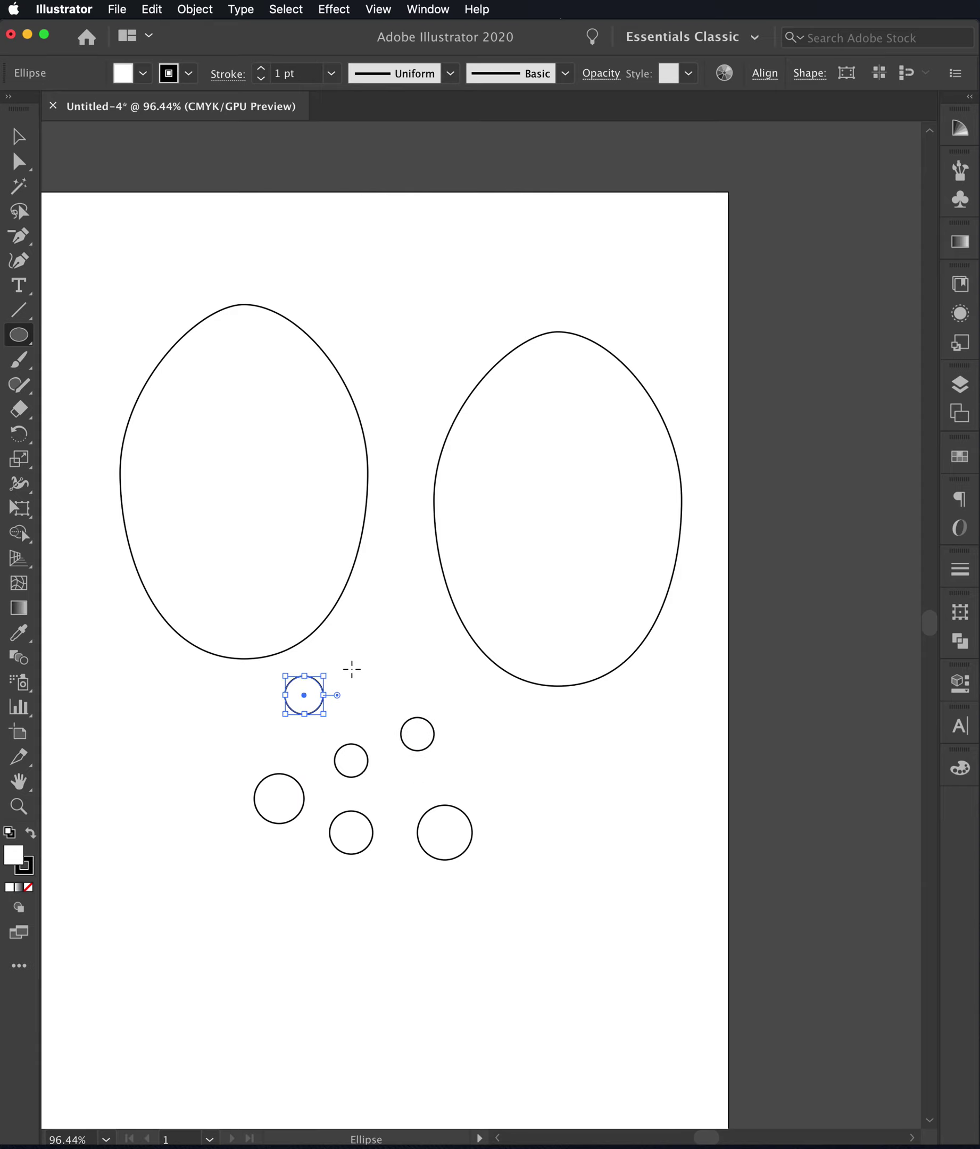
{"action": "left_click_drag", "start_coordinate": [361, 655], "coordinate": [383, 676]}
{"action": "left_click_drag", "start_coordinate": [510, 756], "coordinate": [484, 731]}
{"action": "left_click_drag", "start_coordinate": [420, 640], "coordinate": [433, 661]}
{"action": "left_click_drag", "start_coordinate": [259, 739], "coordinate": [271, 749]}
{"action": "left_click_drag", "start_coordinate": [395, 569], "coordinate": [409, 583]}
{"action": "left_click_drag", "start_coordinate": [483, 695], "coordinate": [472, 684]}
{"action": "left_click_drag", "start_coordinate": [382, 921], "coordinate": [366, 912]}
{"action": "left_click_drag", "start_coordinate": [307, 883], "coordinate": [329, 902]}
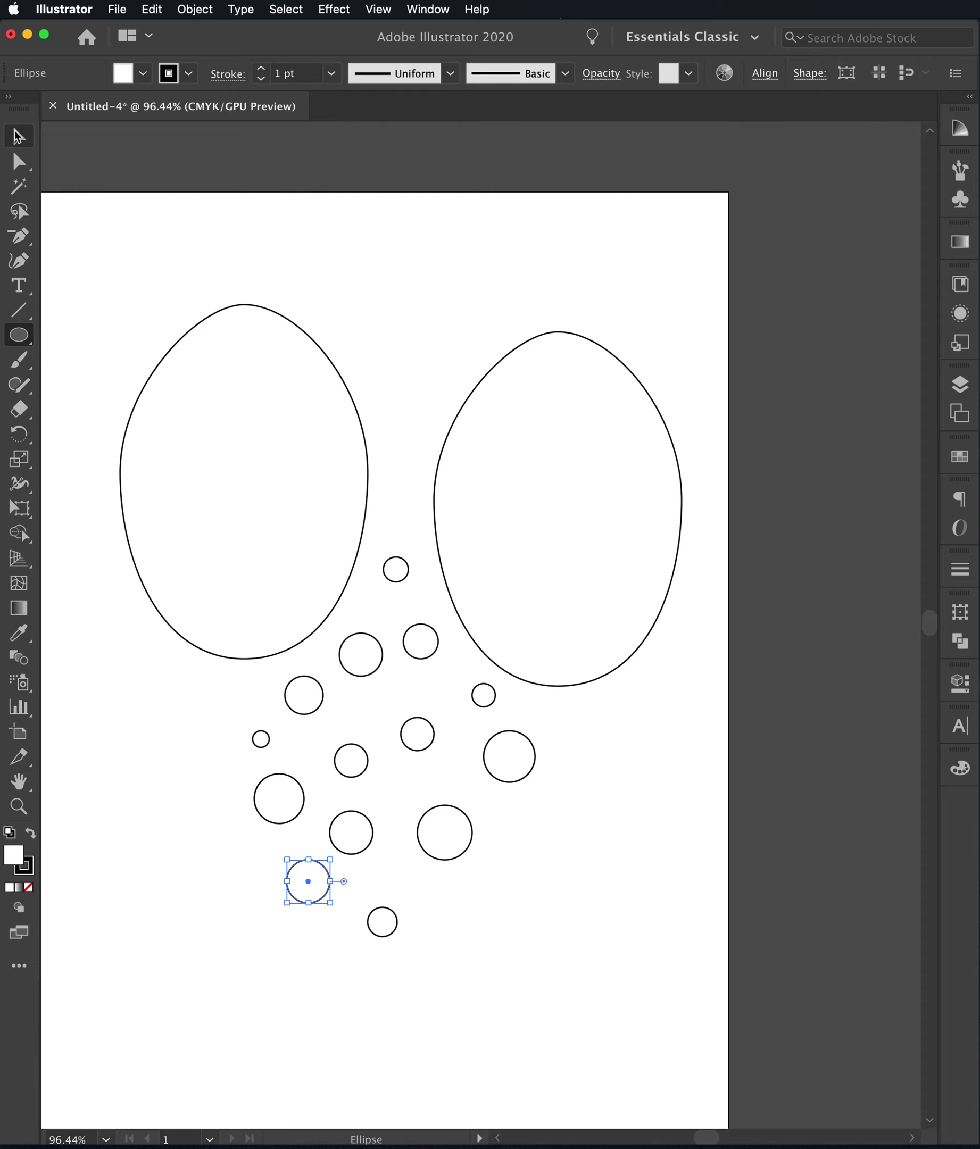
{"action": "key", "text": "v"}
{"action": "left_click", "coordinate": [592, 830]}
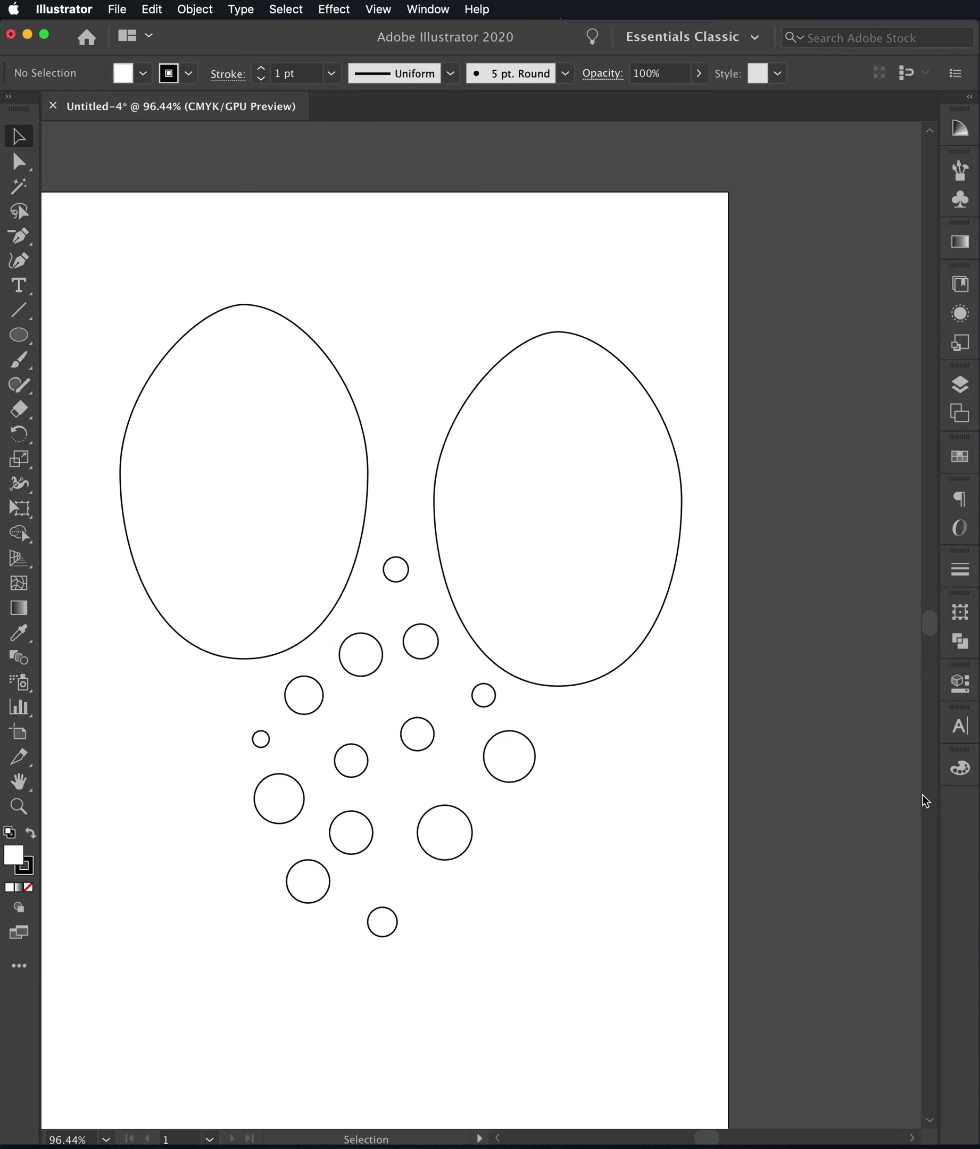
Fill the left egg with pale orange (M 22.35, Y 63.53)
{"action": "left_click", "coordinate": [960, 769]}
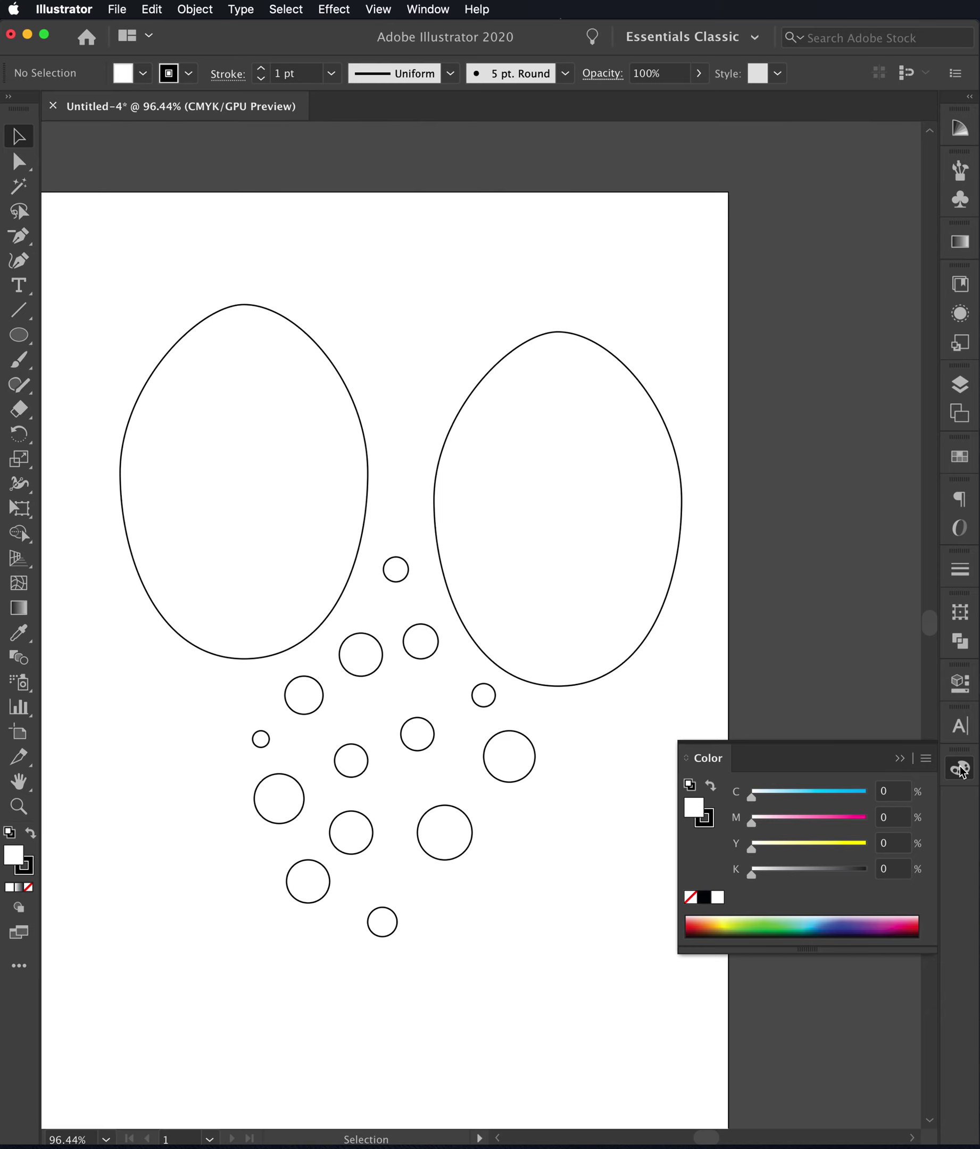
{"action": "left_click", "coordinate": [332, 362]}
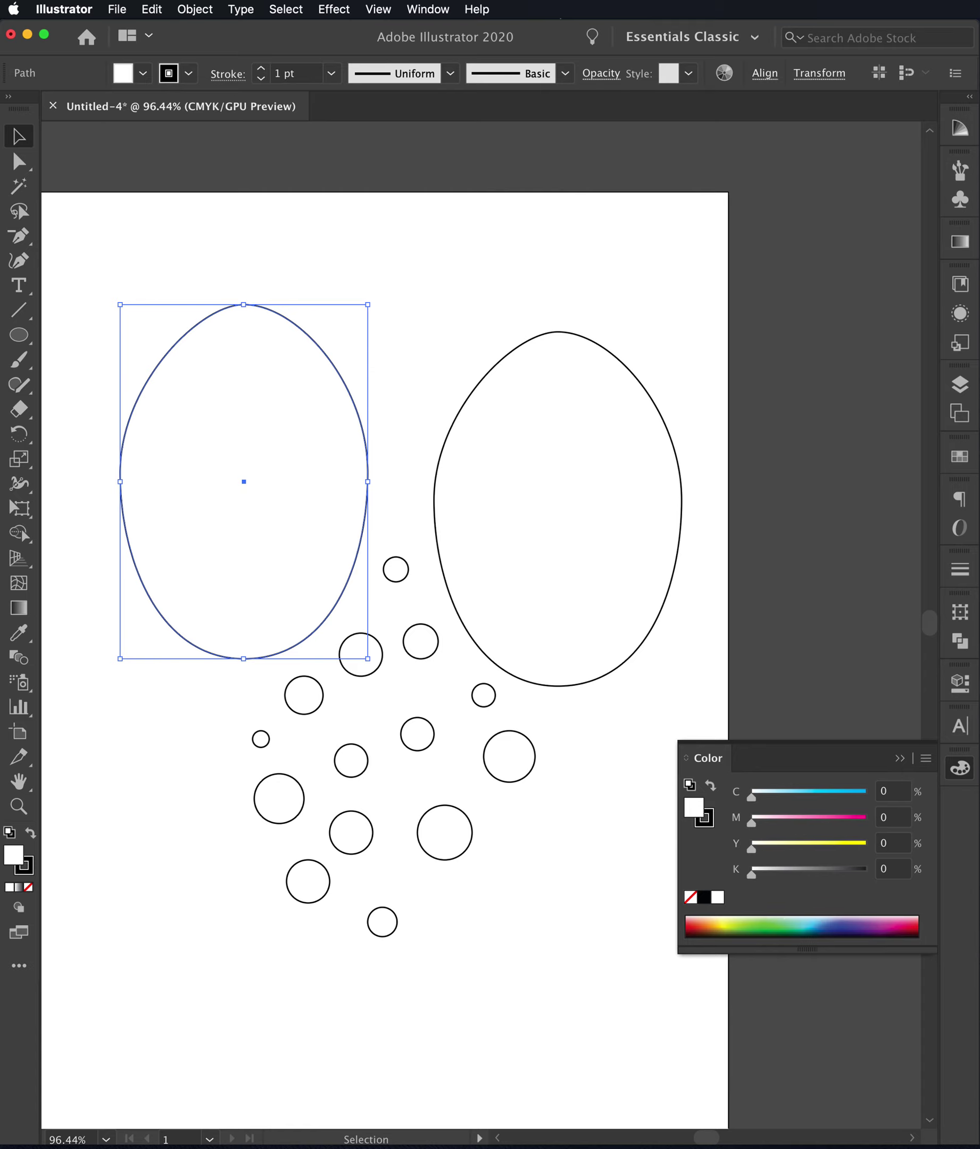
{"action": "left_click", "coordinate": [711, 924]}
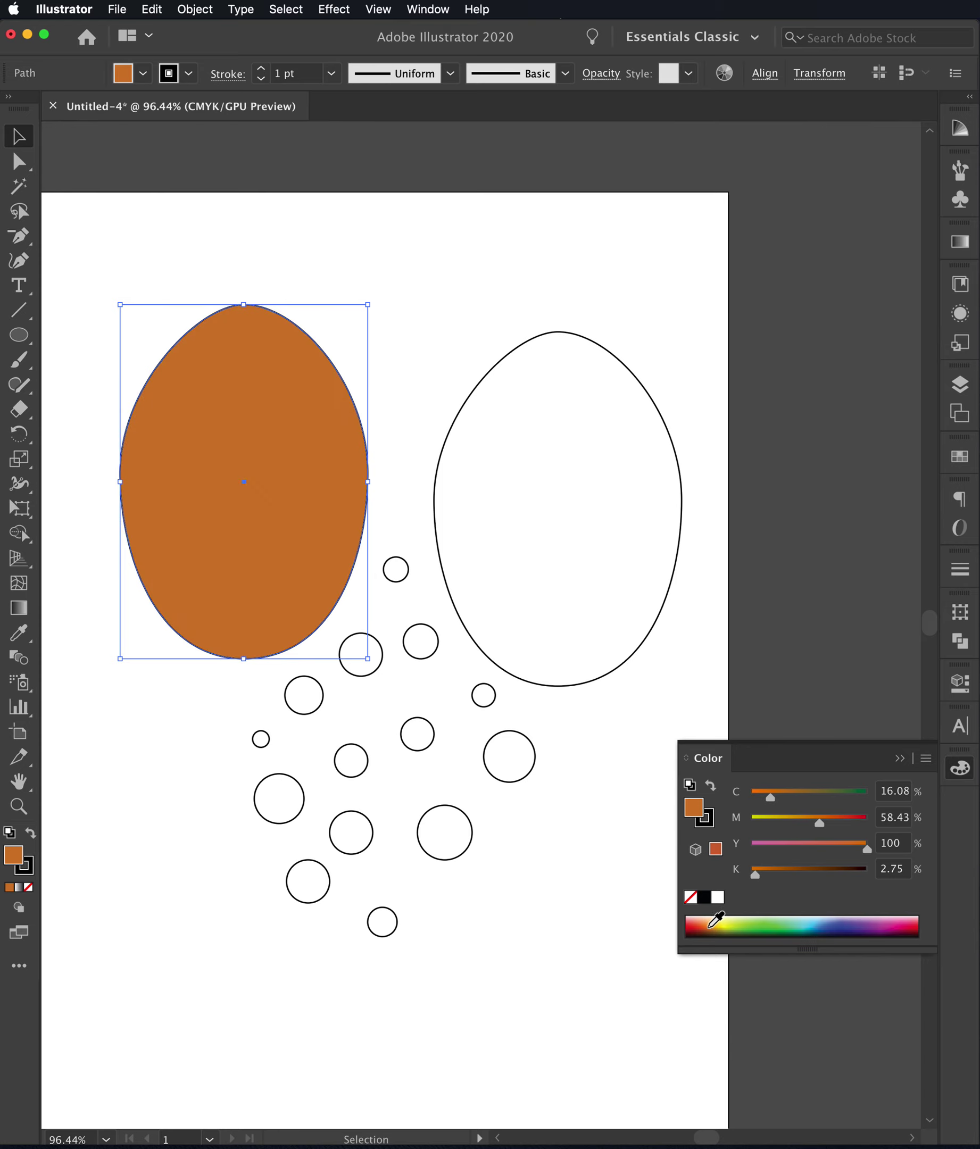
{"action": "left_click", "coordinate": [711, 925]}
{"action": "left_click", "coordinate": [712, 924]}
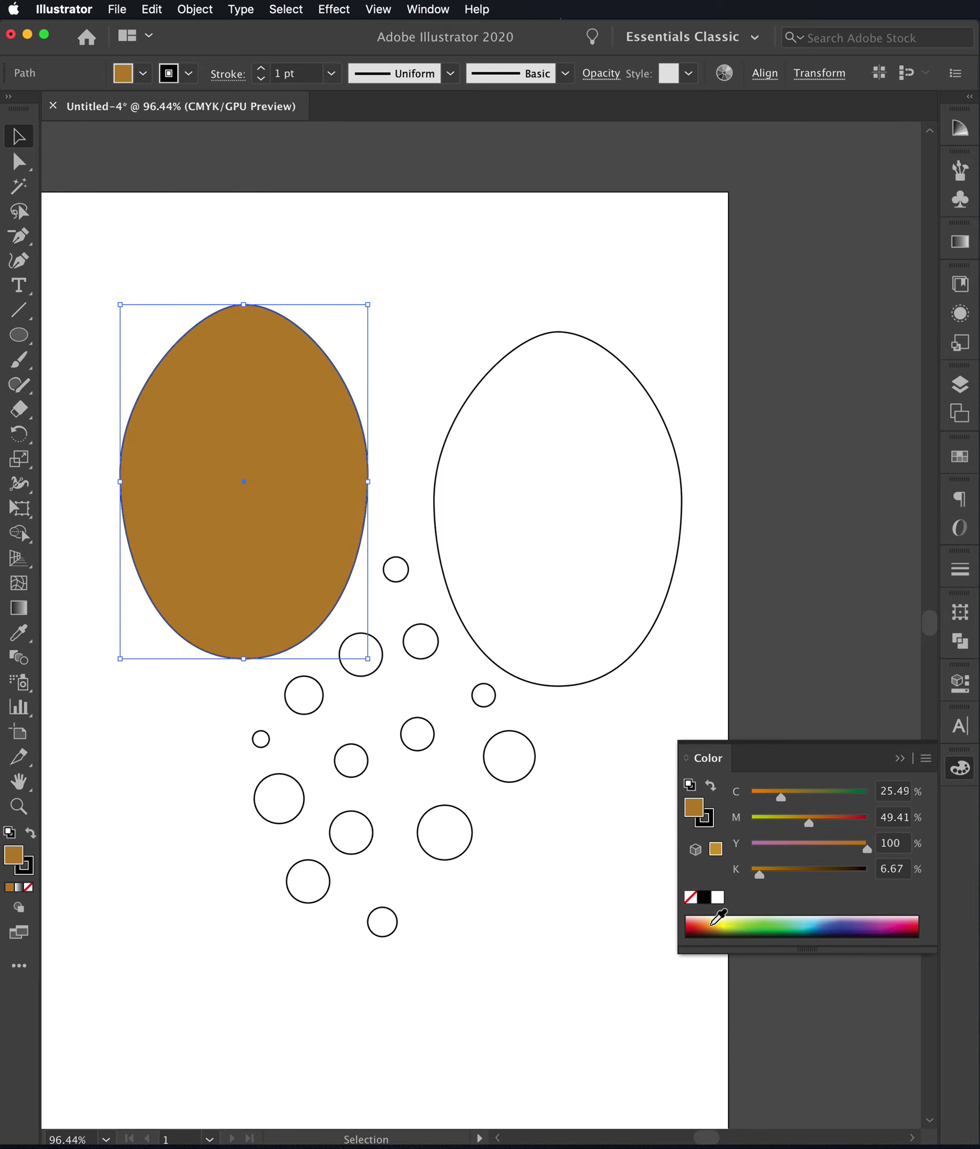
{"action": "left_click", "coordinate": [709, 924]}
{"action": "left_click", "coordinate": [709, 924]}
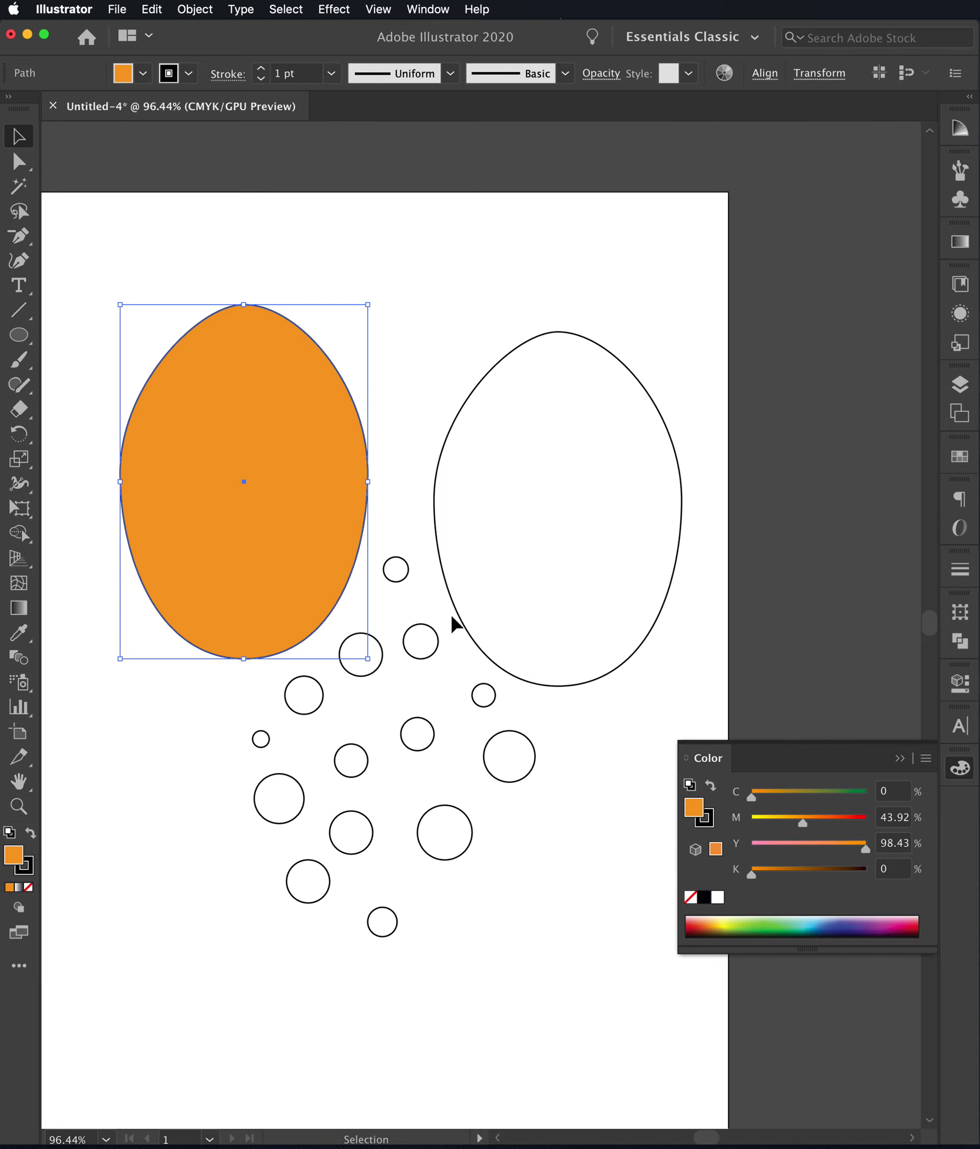
{"action": "left_click_drag", "start_coordinate": [709, 925], "coordinate": [710, 919]}
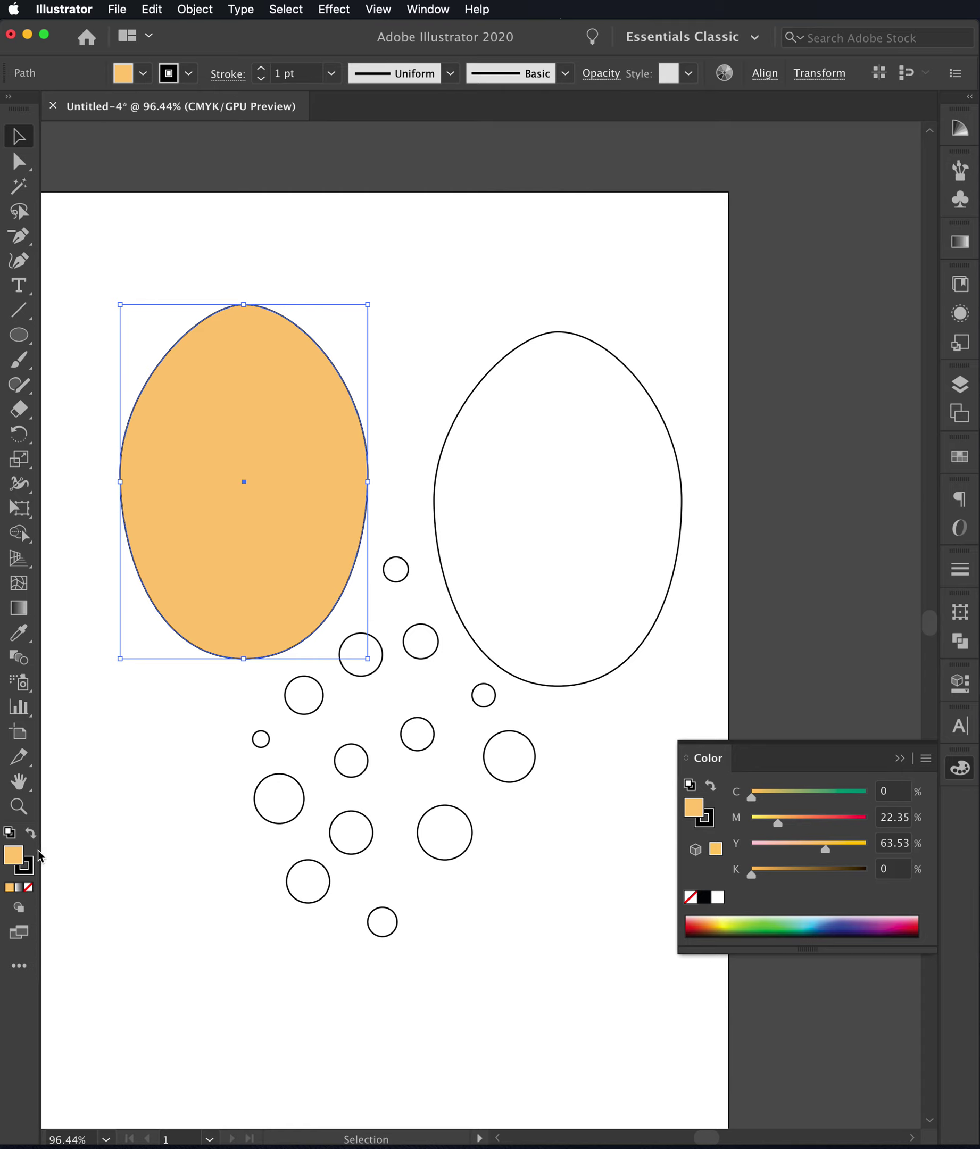
Set the orange egg's stroke to None and deselect it
{"action": "left_click", "coordinate": [30, 864]}
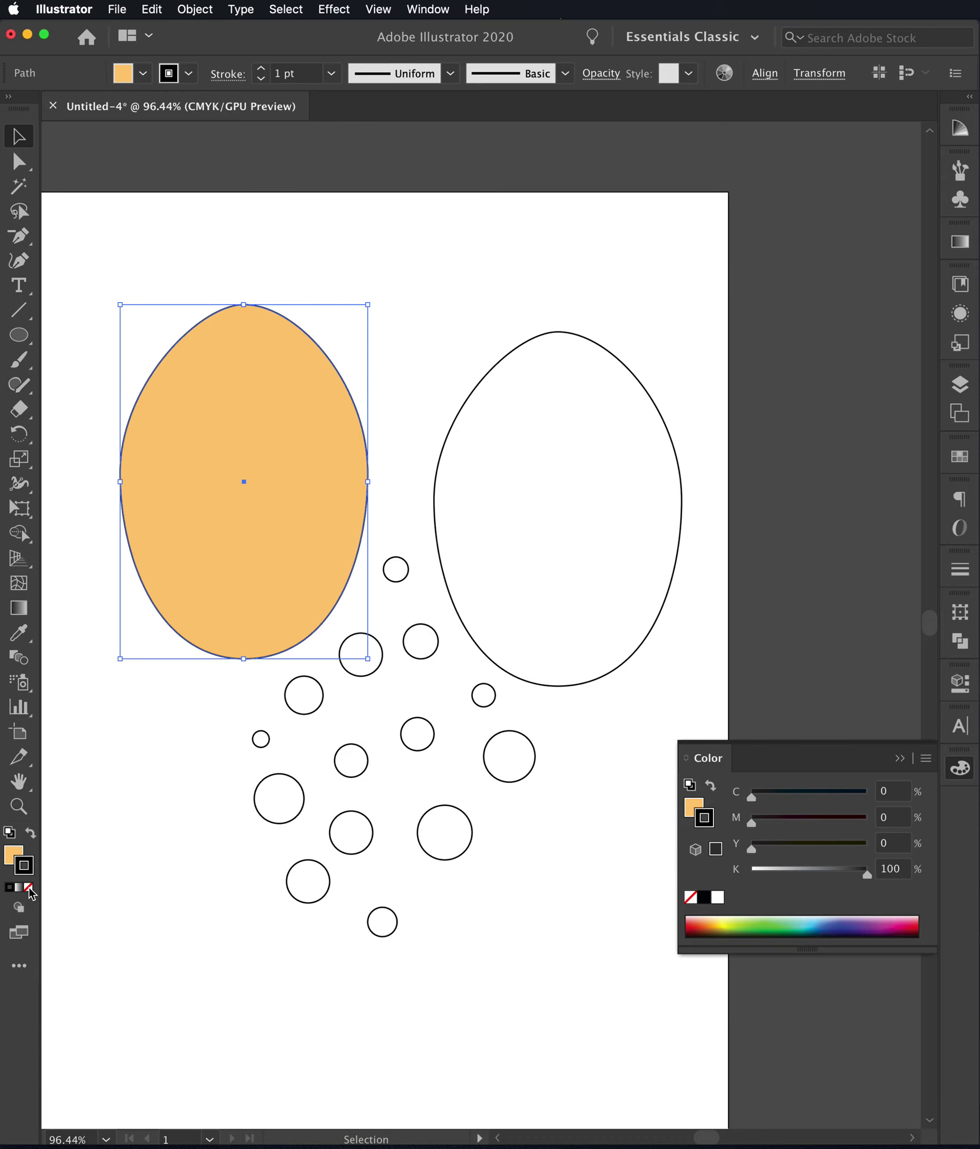
{"action": "left_click", "coordinate": [28, 887]}
{"action": "left_click", "coordinate": [176, 932]}
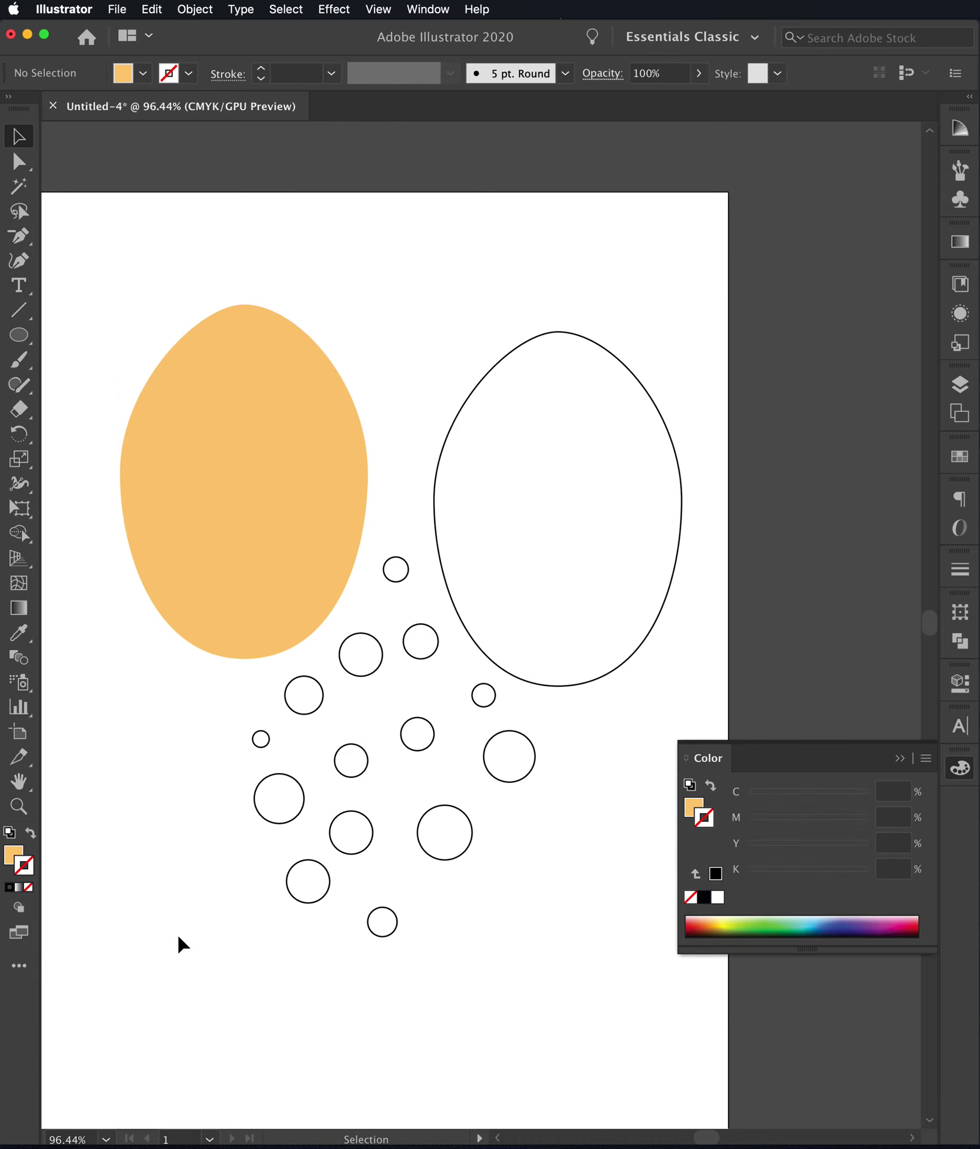
Select a small circle and undock the Swatches panel into a floating panel
{"action": "left_click", "coordinate": [309, 699]}
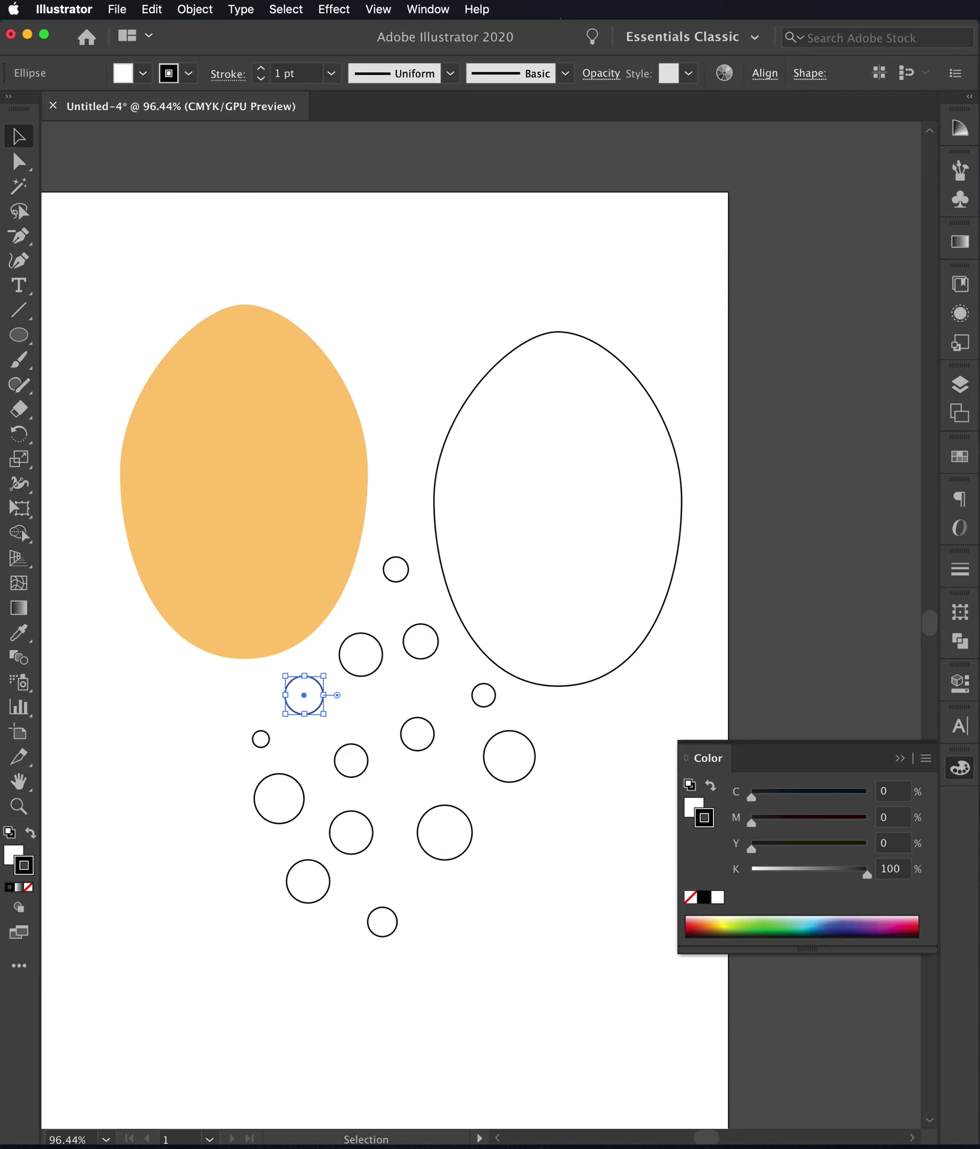
{"action": "left_click", "coordinate": [959, 458]}
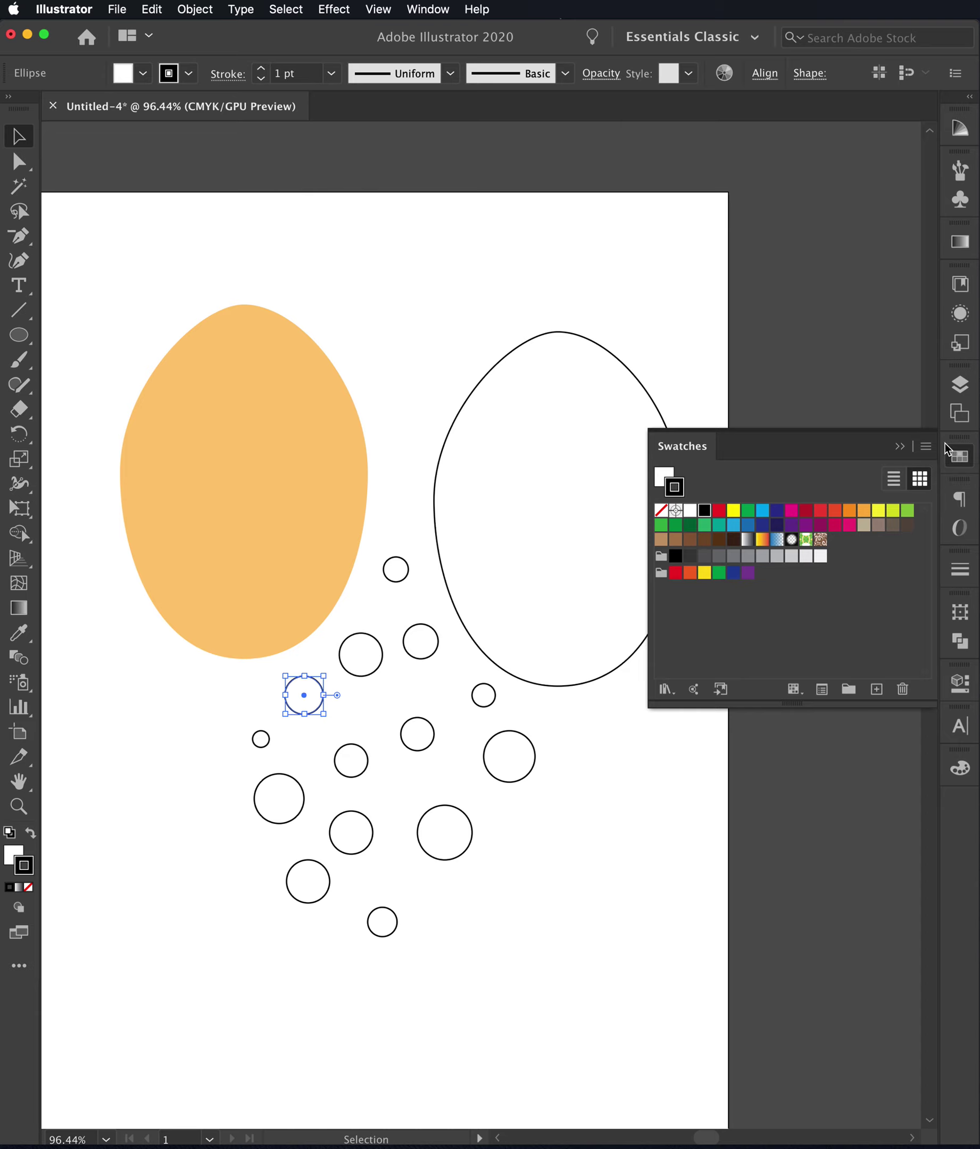
{"action": "left_click", "coordinate": [925, 447]}
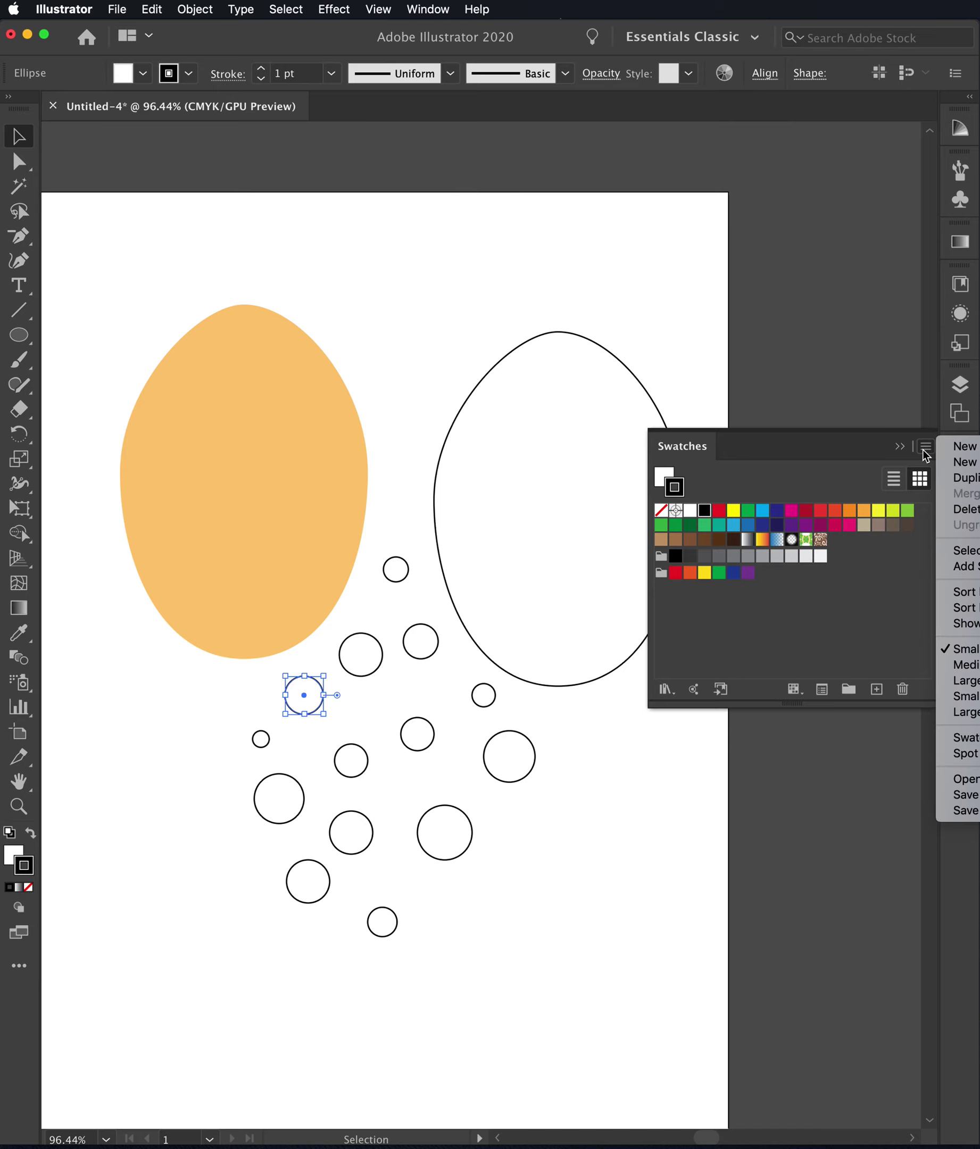
{"action": "left_click", "coordinate": [828, 448]}
{"action": "left_click_drag", "start_coordinate": [774, 439], "coordinate": [620, 424]}
{"action": "left_click", "coordinate": [774, 442]}
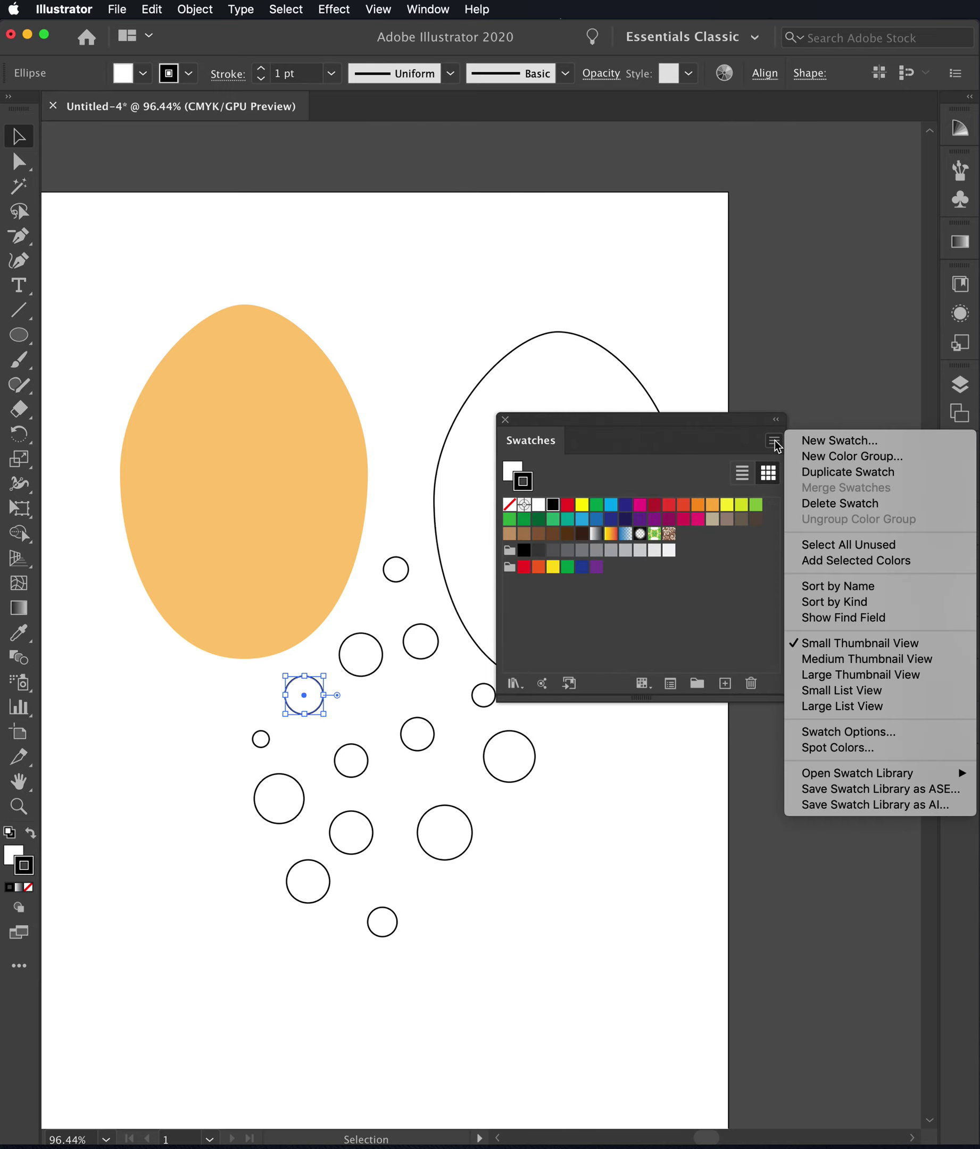
{"action": "mouse_move", "coordinate": [889, 777]}
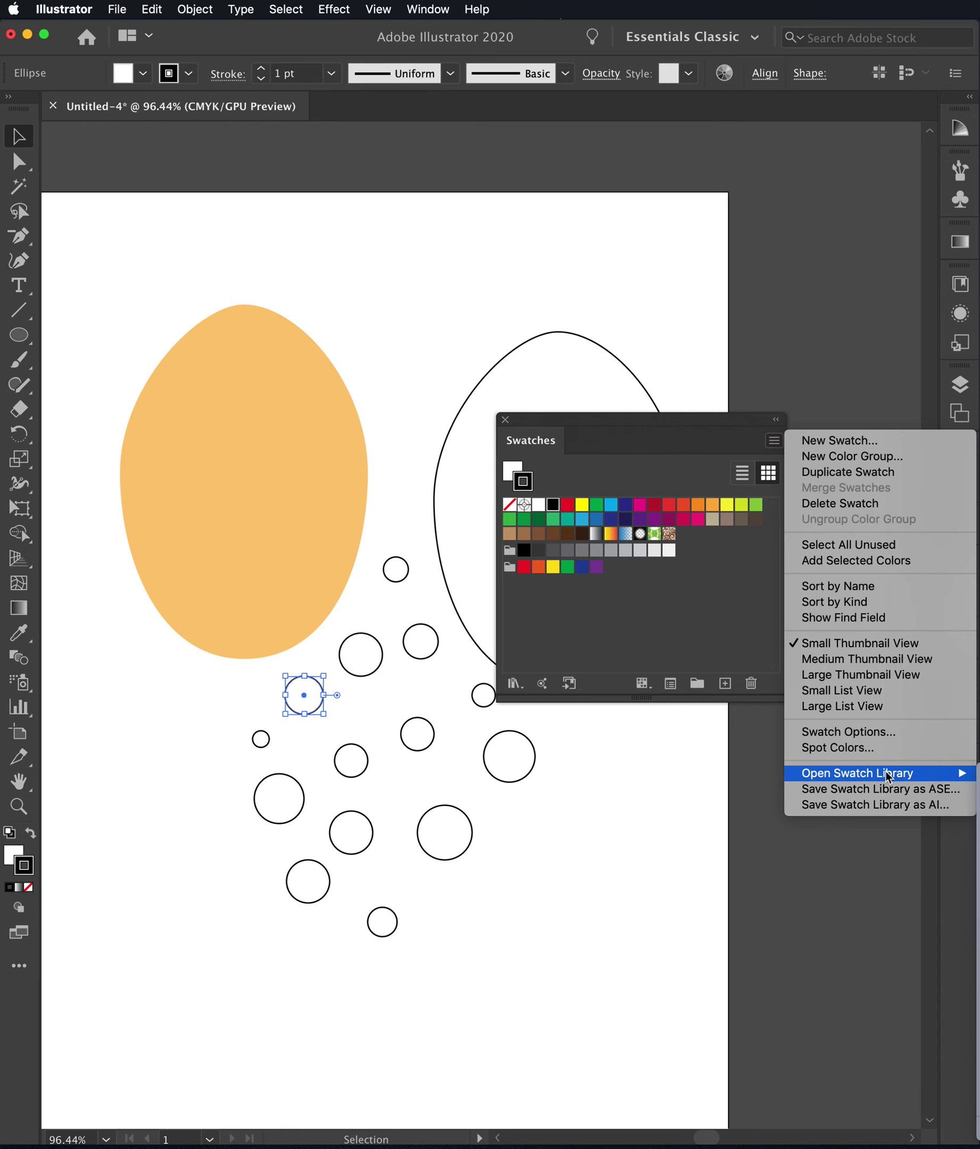
{"action": "left_click", "coordinate": [655, 418]}
{"action": "left_click_drag", "start_coordinate": [662, 427], "coordinate": [480, 411]}
Browse the Swatches flyout's Open Swatch Library menu toward Nature > Beach
{"action": "left_click", "coordinate": [593, 423]}
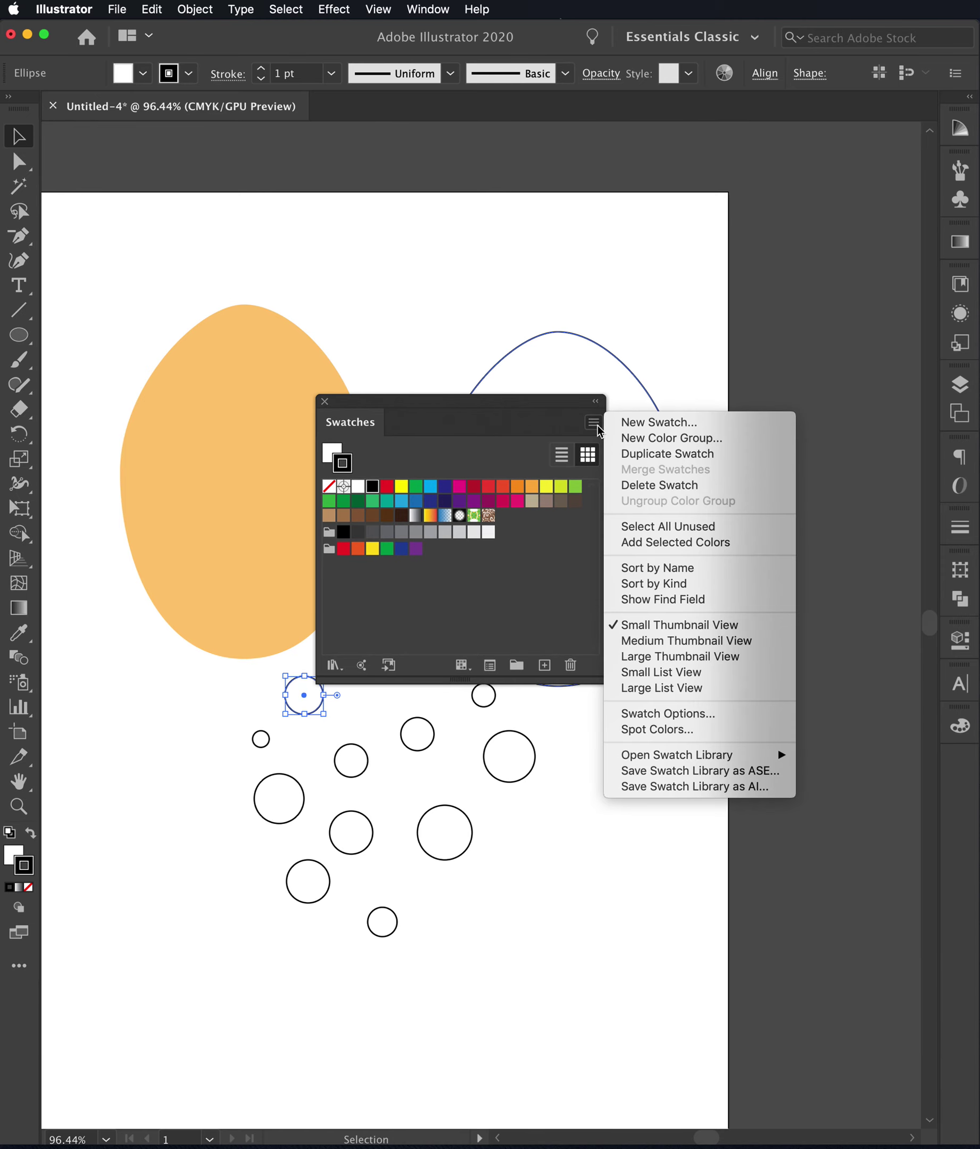
{"action": "mouse_move", "coordinate": [766, 760]}
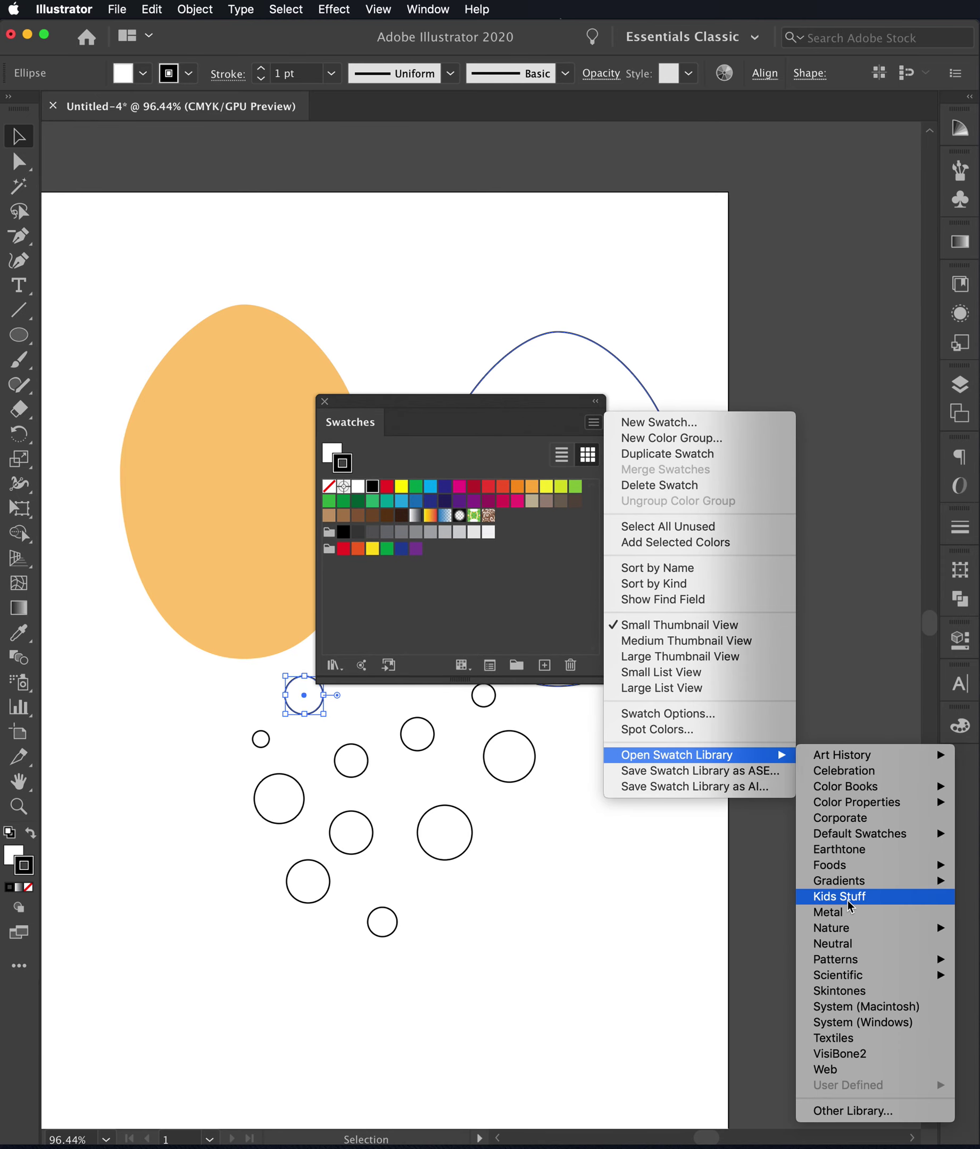
{"action": "mouse_move", "coordinate": [854, 932]}
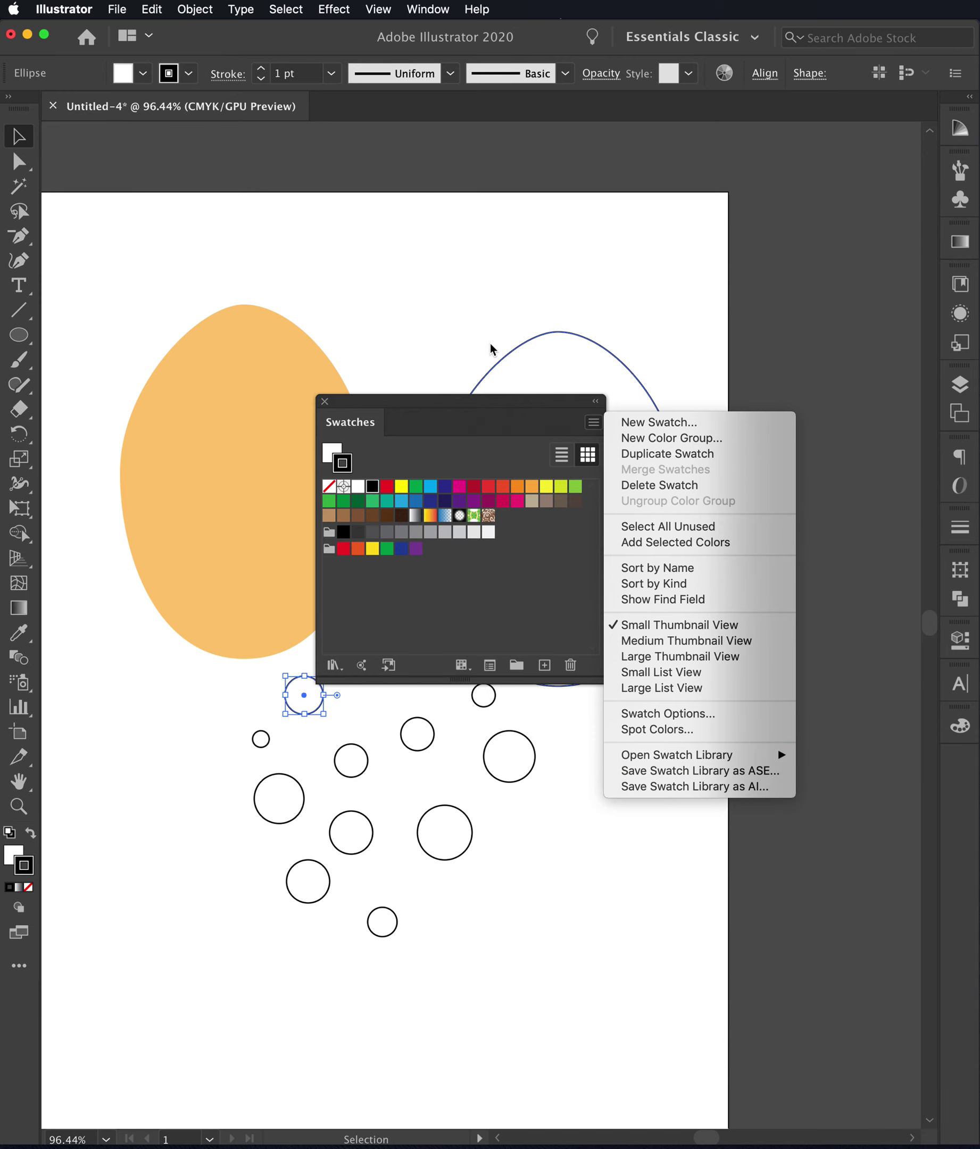
{"action": "left_click", "coordinate": [475, 402]}
{"action": "left_click_drag", "start_coordinate": [420, 396], "coordinate": [222, 384]}
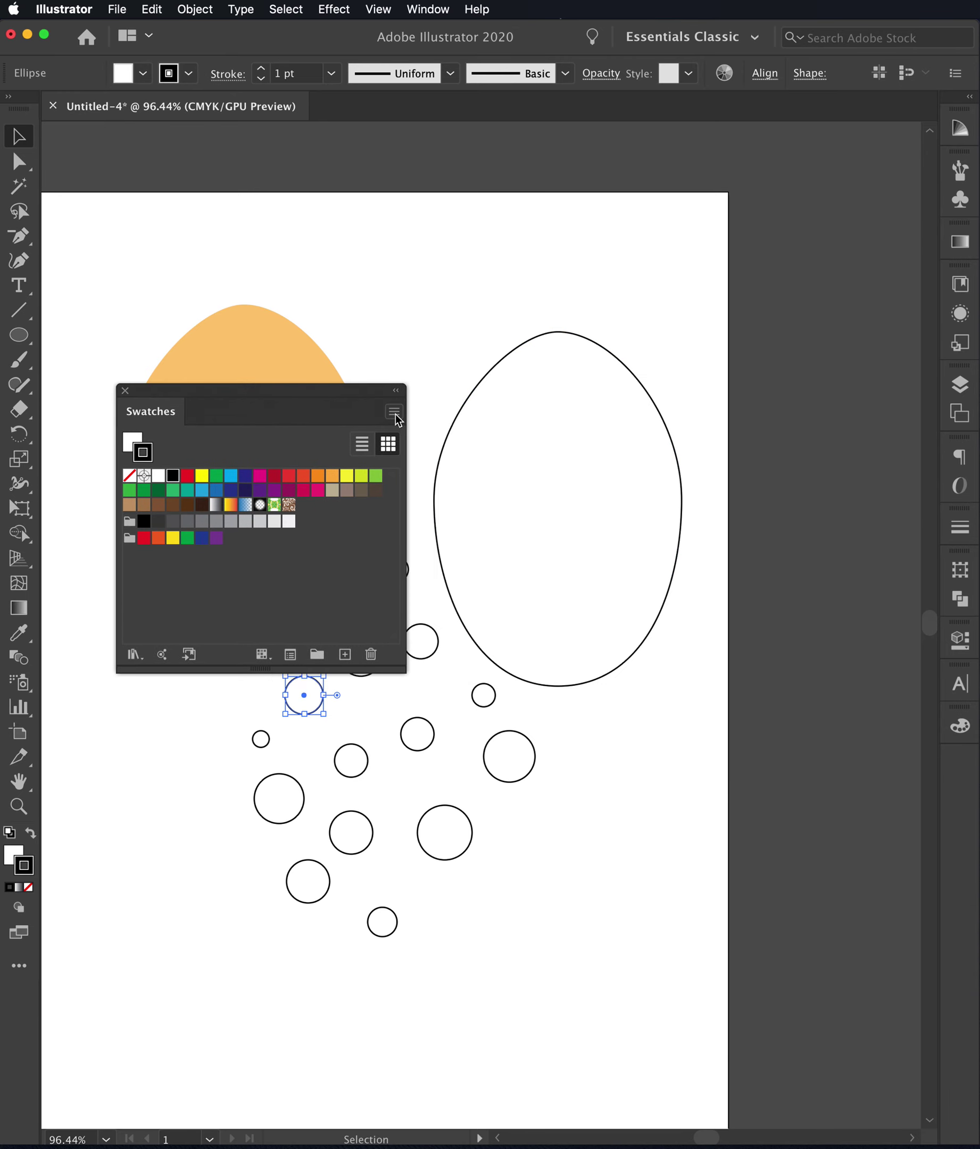
{"action": "left_click", "coordinate": [393, 411]}
{"action": "mouse_move", "coordinate": [539, 755]}
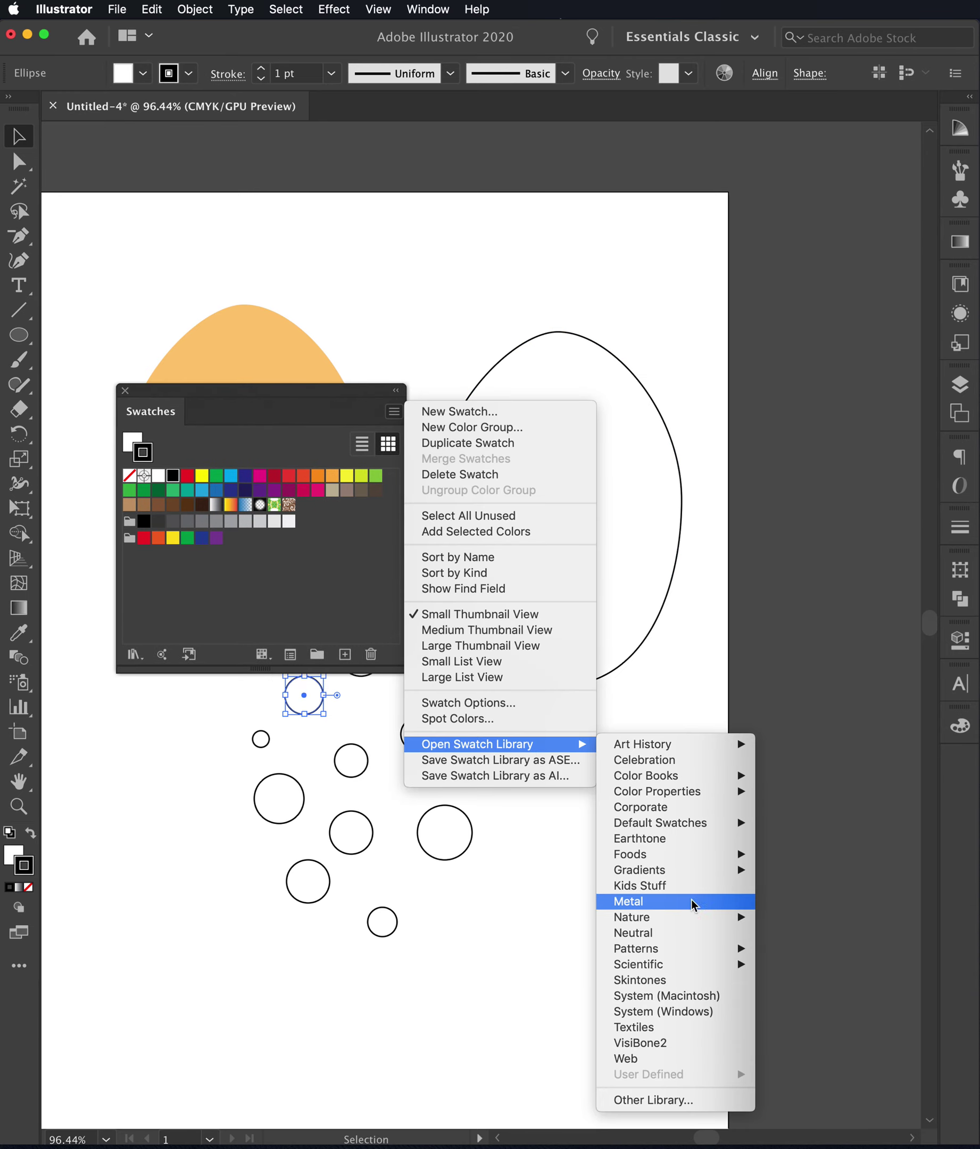
{"action": "mouse_move", "coordinate": [713, 973]}
{"action": "mouse_move", "coordinate": [726, 919]}
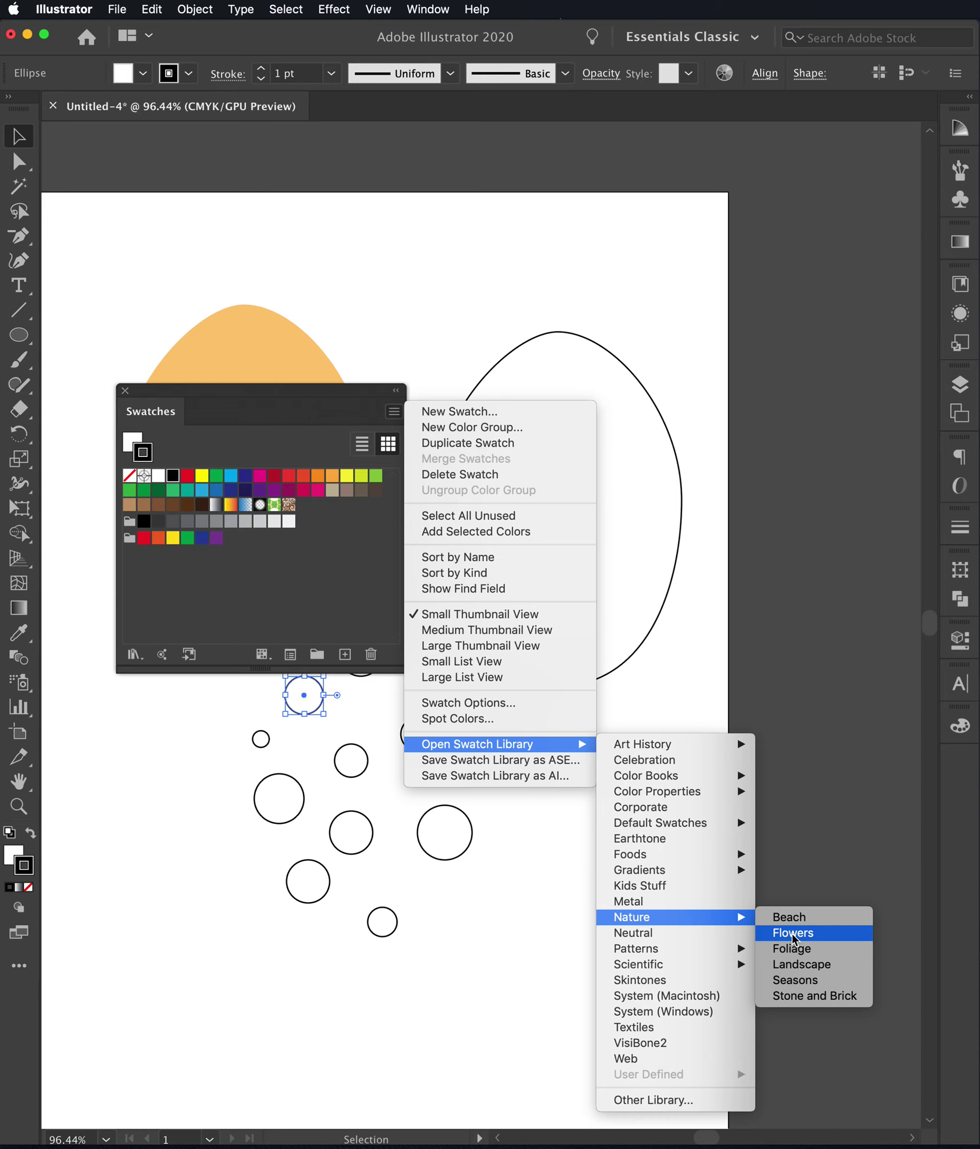
Open the Beach swatch library, enlarge its panel, and move it up
{"action": "left_click", "coordinate": [800, 917]}
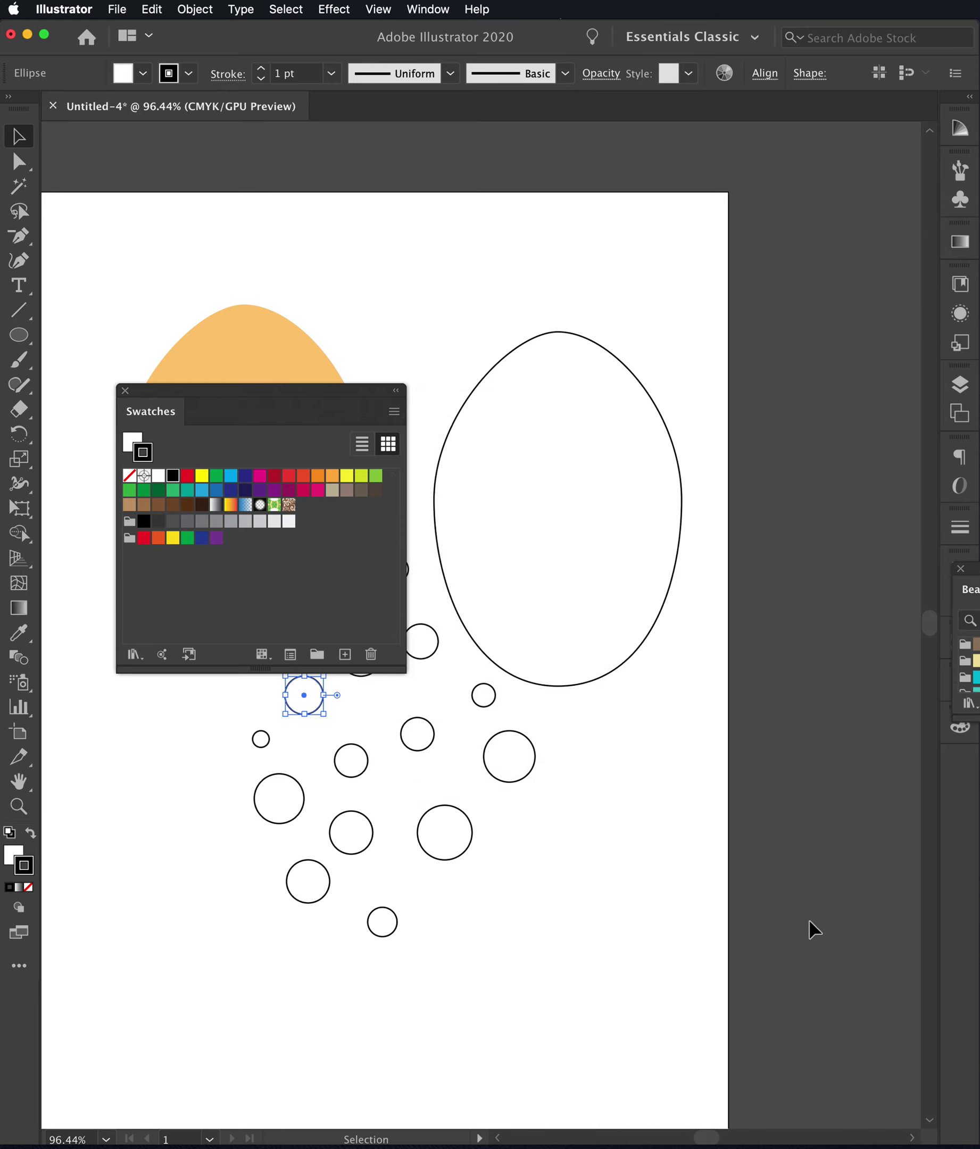
{"action": "left_click_drag", "start_coordinate": [969, 564], "coordinate": [620, 562]}
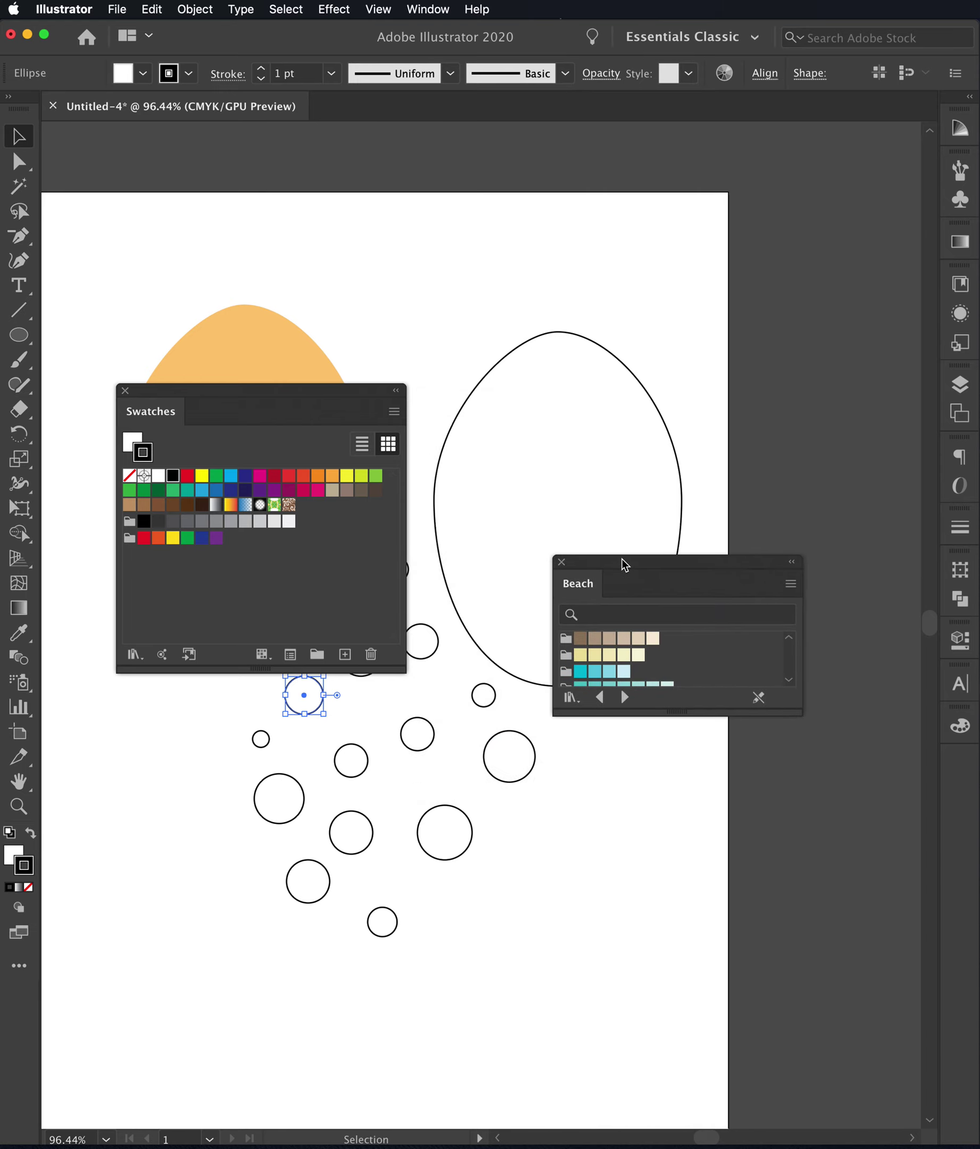
{"action": "left_click_drag", "start_coordinate": [796, 712], "coordinate": [842, 892]}
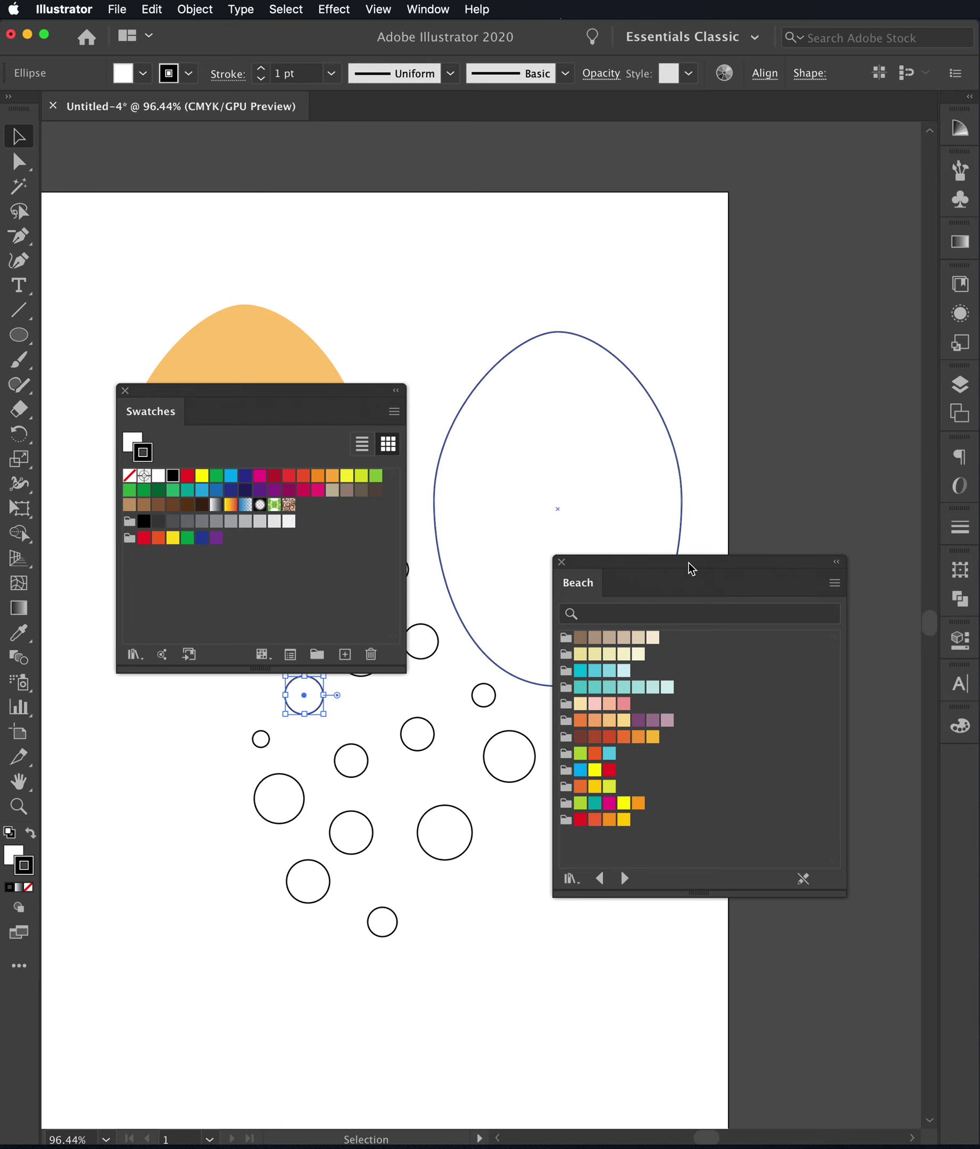
{"action": "left_click_drag", "start_coordinate": [688, 566], "coordinate": [745, 168]}
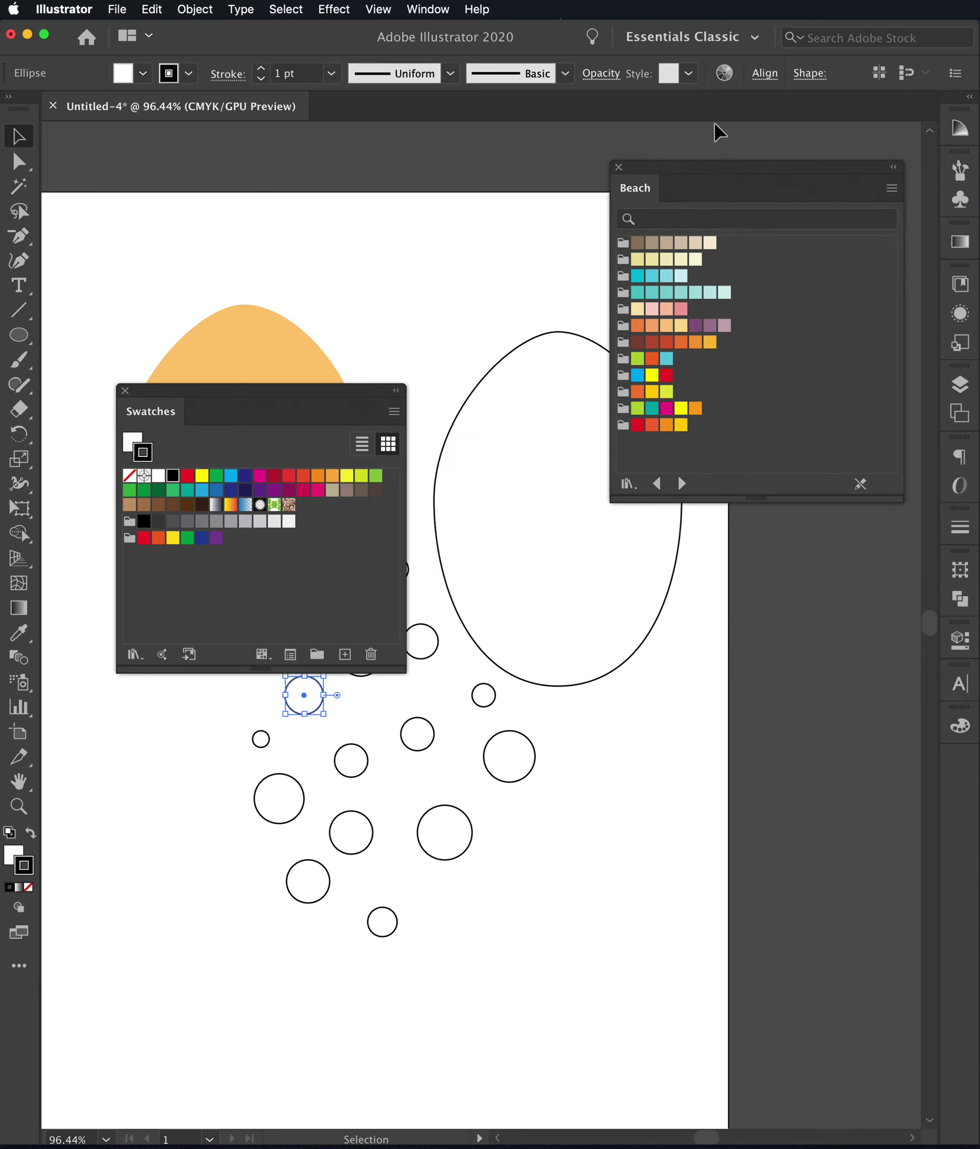
Open the PANTONE+ Pastels & Neons Coated library beside Beach and move Swatches aside
{"action": "left_click", "coordinate": [395, 413]}
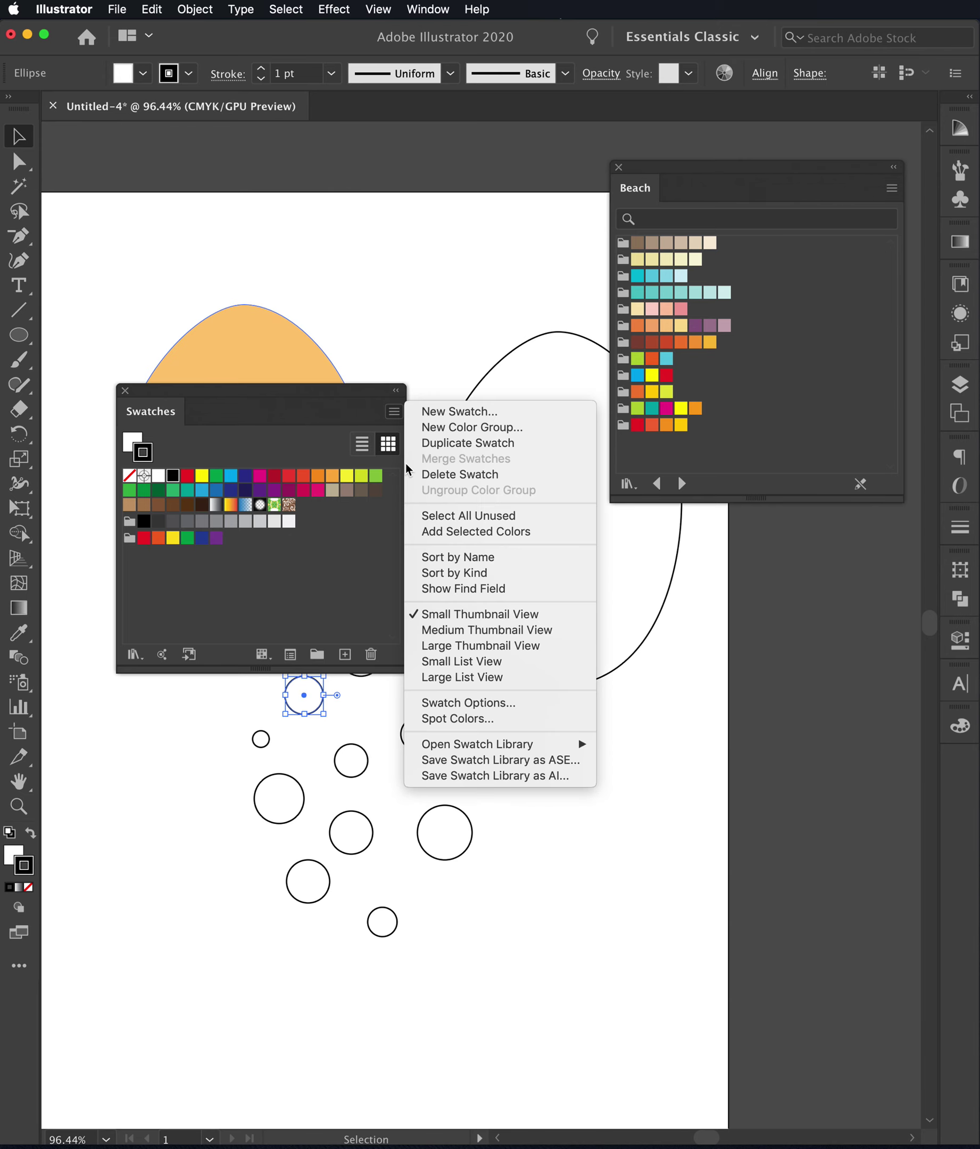
{"action": "mouse_move", "coordinate": [485, 750]}
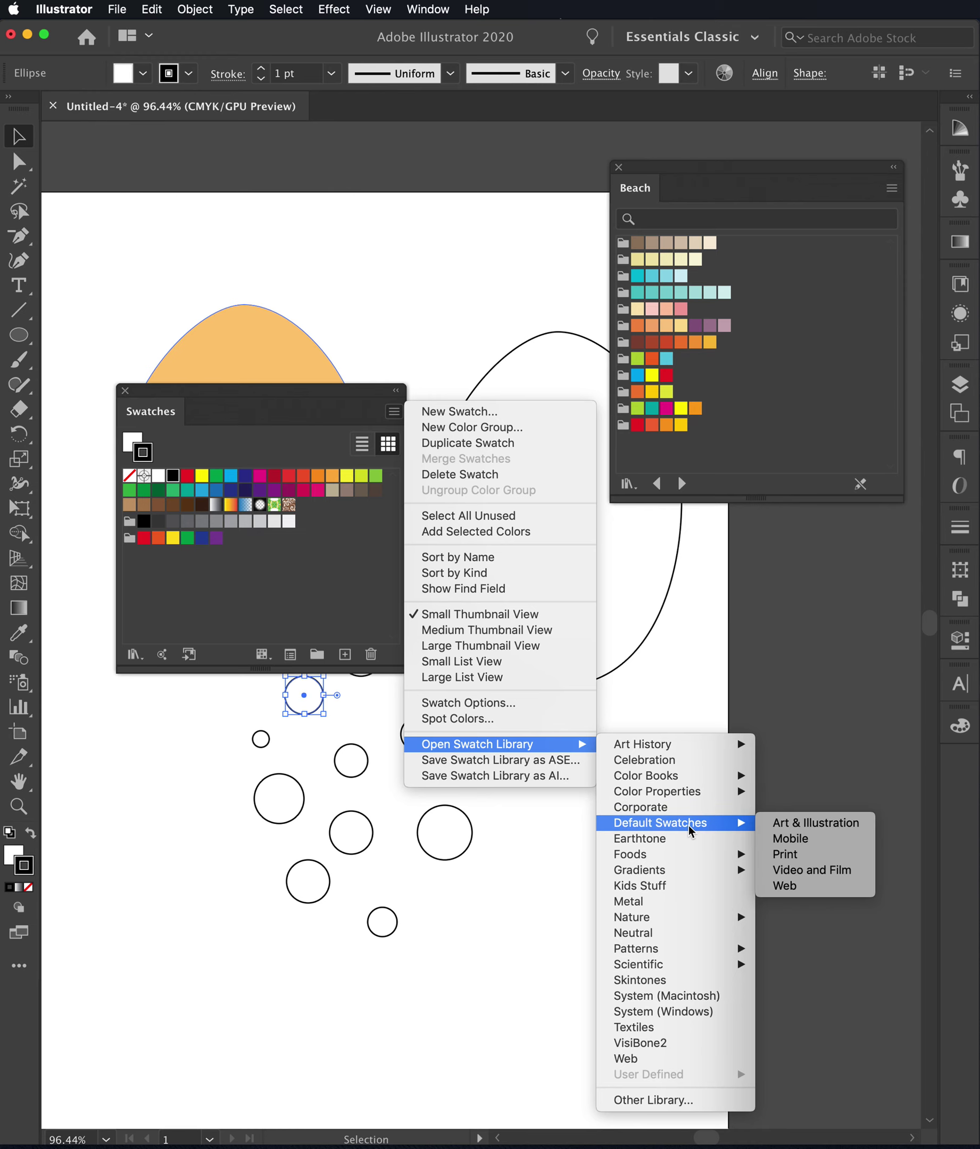
{"action": "mouse_move", "coordinate": [691, 823]}
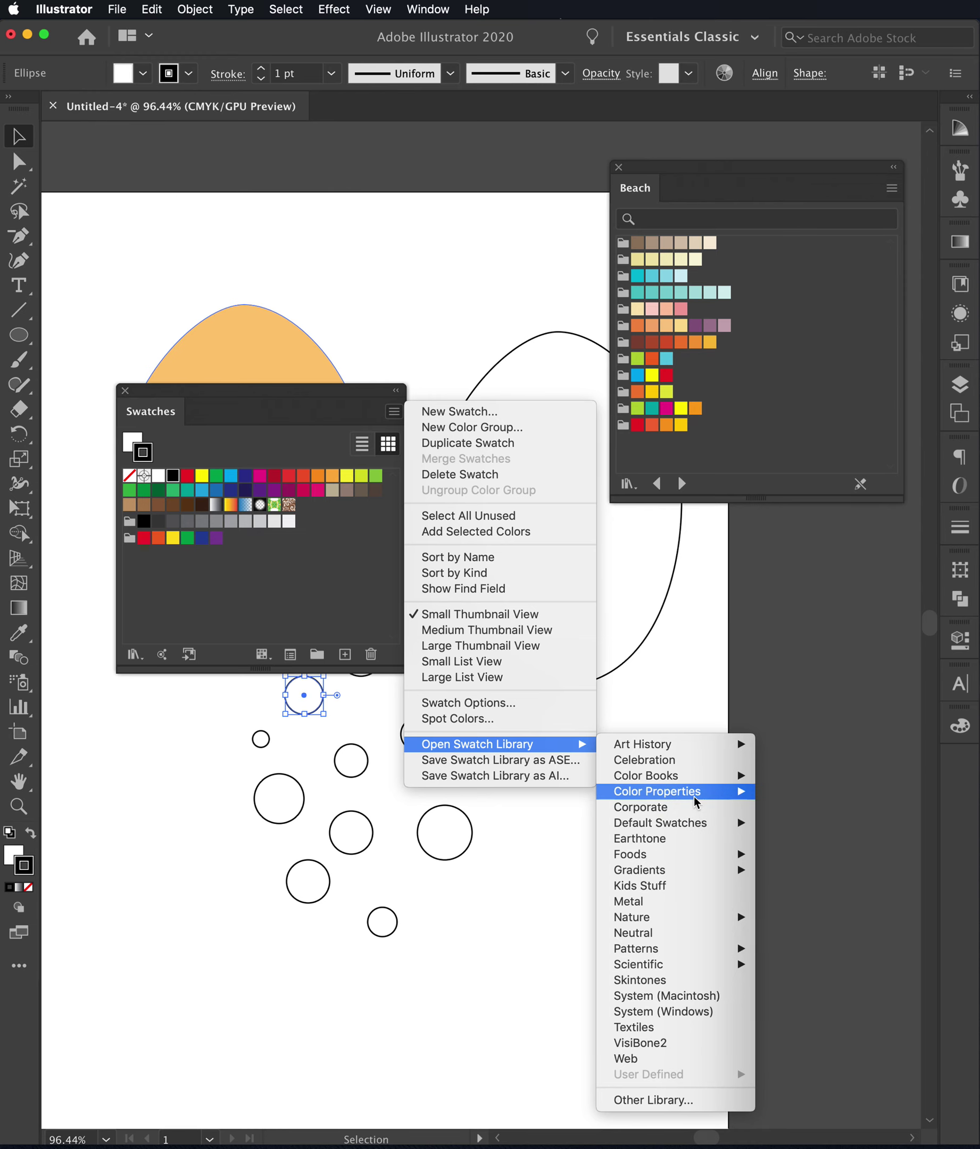
{"action": "mouse_move", "coordinate": [695, 781]}
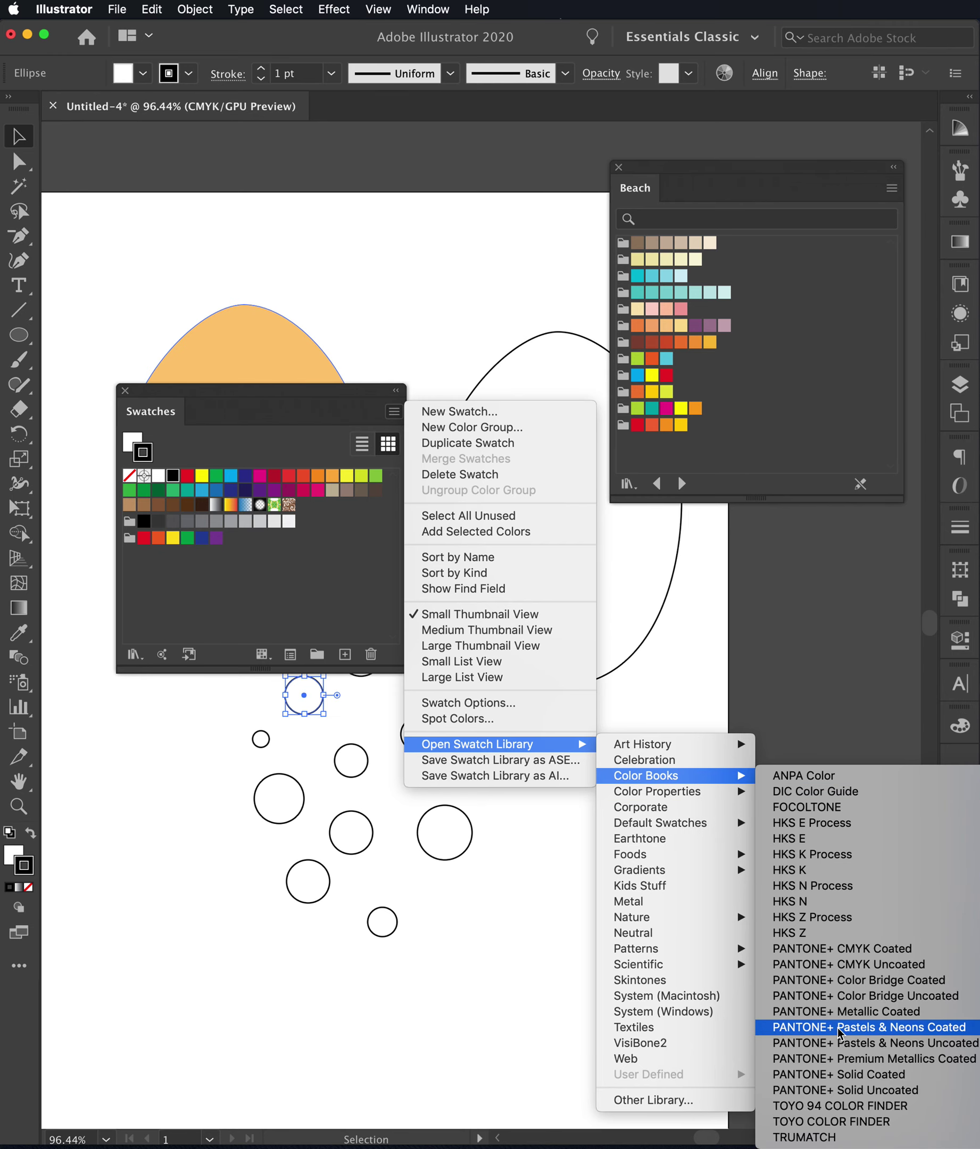
{"action": "left_click", "coordinate": [838, 1033]}
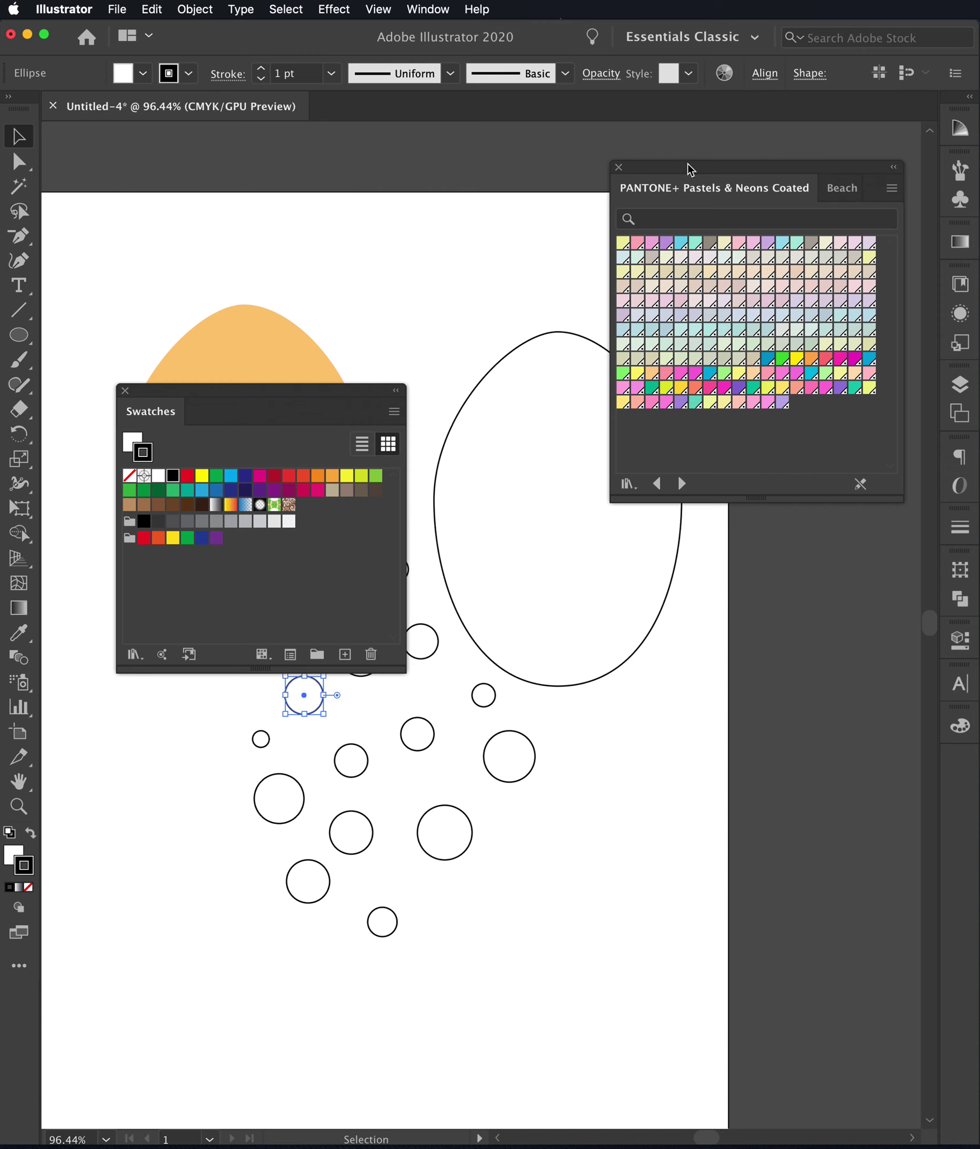
{"action": "left_click_drag", "start_coordinate": [689, 170], "coordinate": [626, 202]}
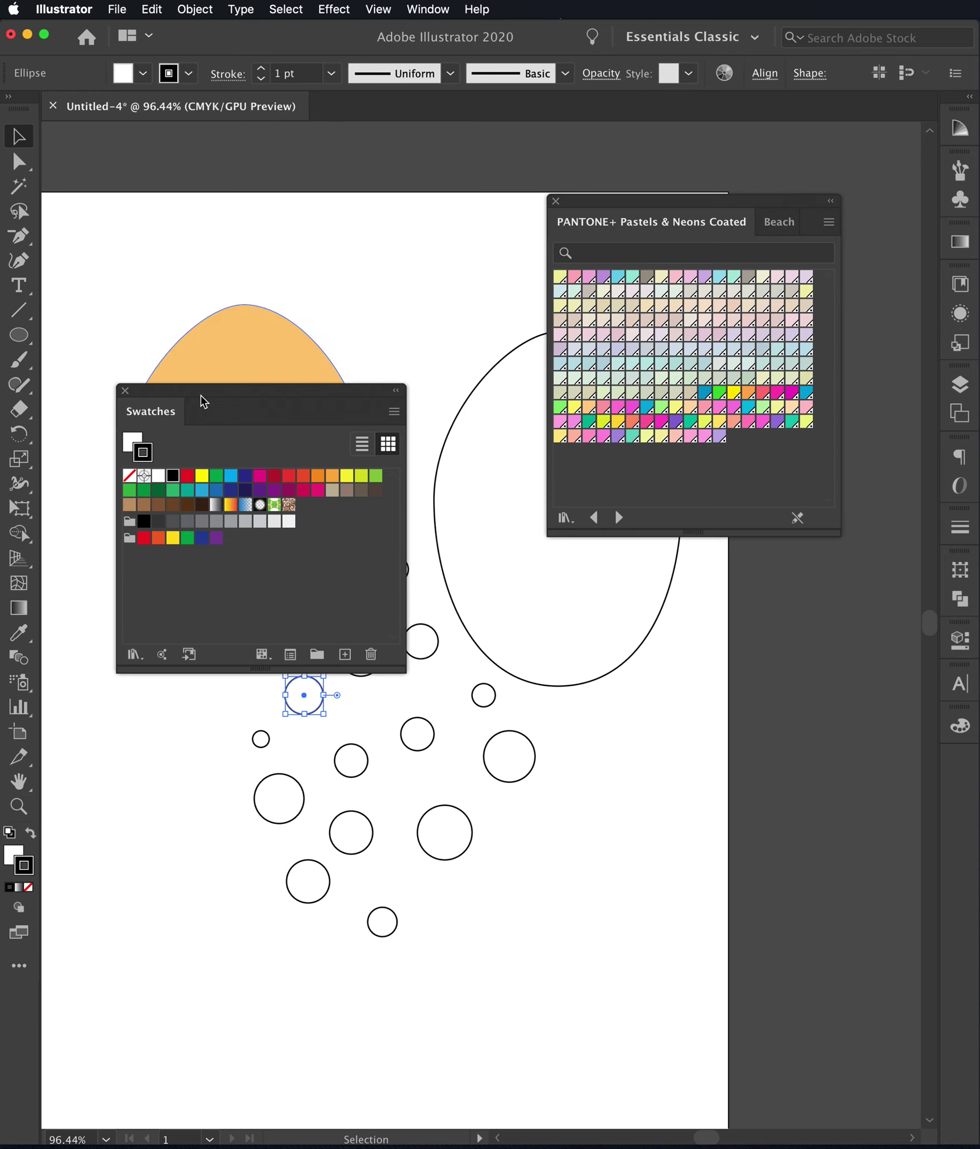
{"action": "left_click_drag", "start_coordinate": [211, 395], "coordinate": [736, 832]}
Fill the small circle with PANTONE Violet 0631 C and remove its outline
{"action": "left_click", "coordinate": [650, 825]}
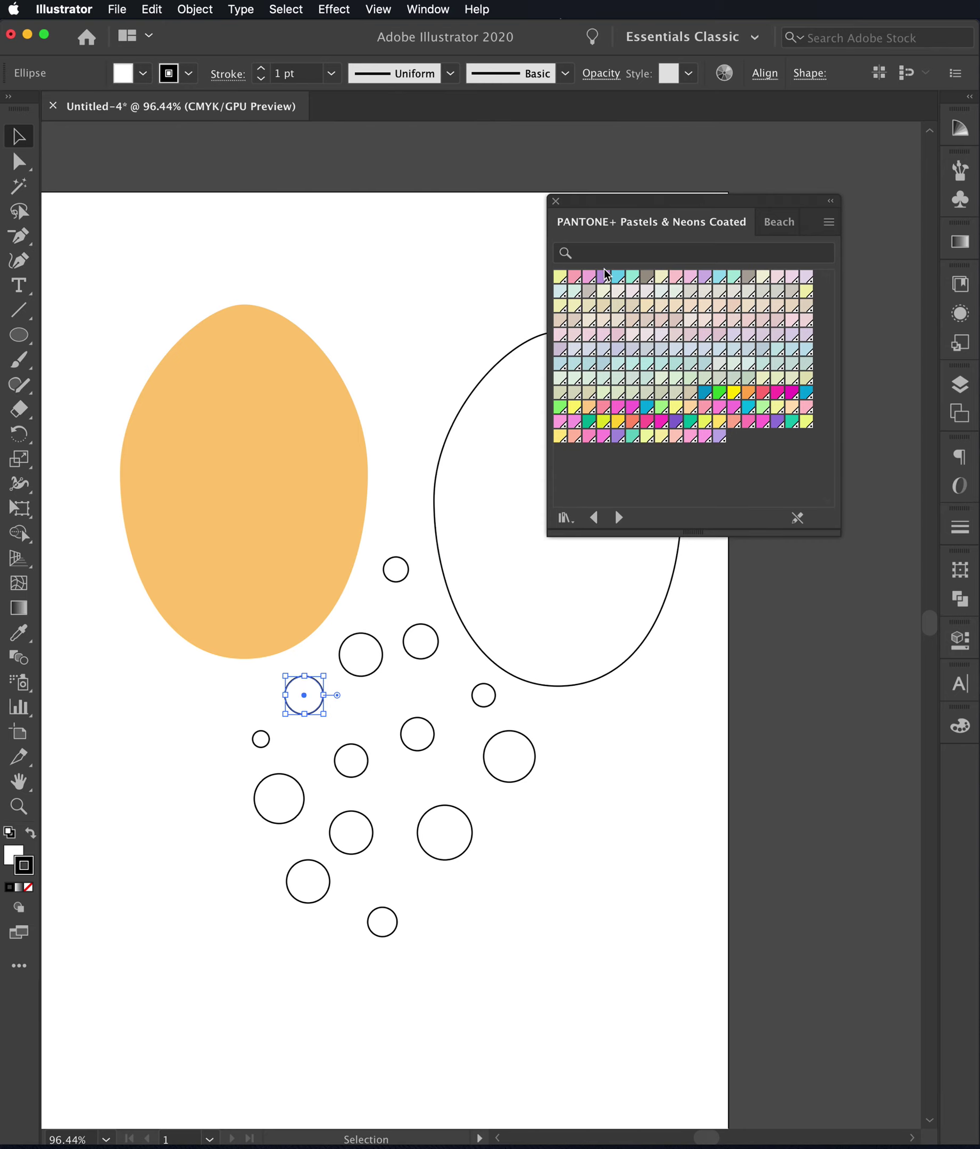
{"action": "left_click", "coordinate": [603, 276]}
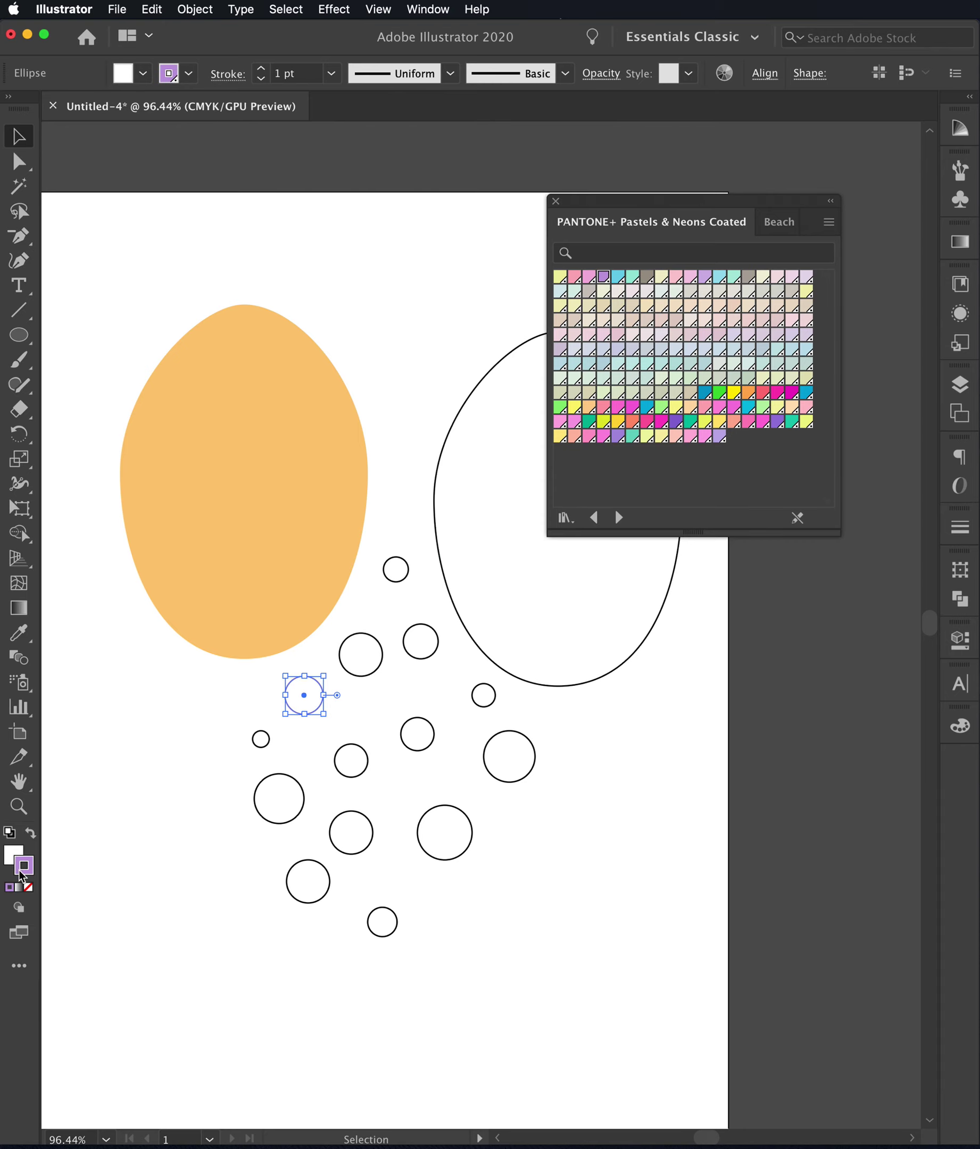
{"action": "left_click_drag", "start_coordinate": [23, 868], "coordinate": [13, 853]}
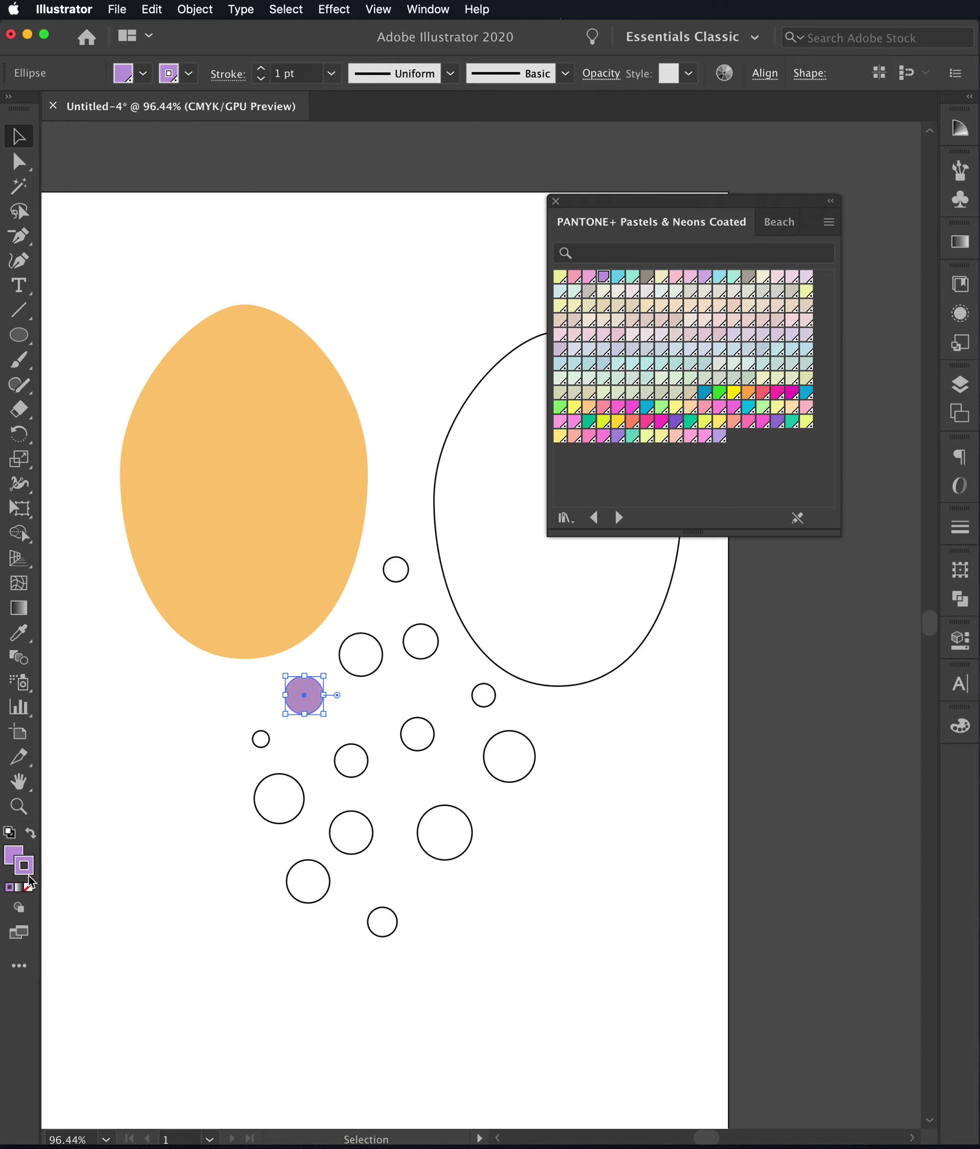
{"action": "left_click", "coordinate": [29, 888]}
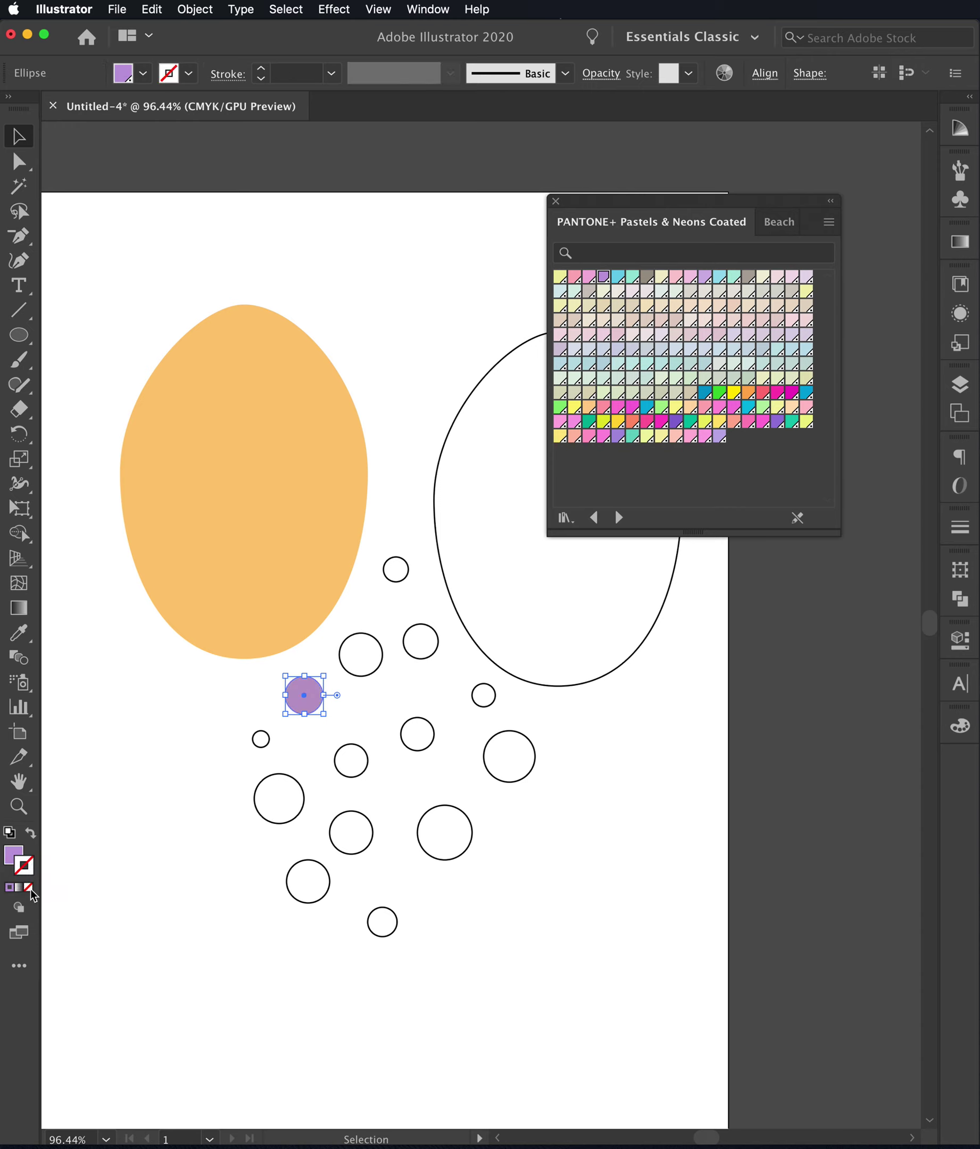
{"action": "left_click", "coordinate": [244, 878]}
{"action": "left_click", "coordinate": [17, 854]}
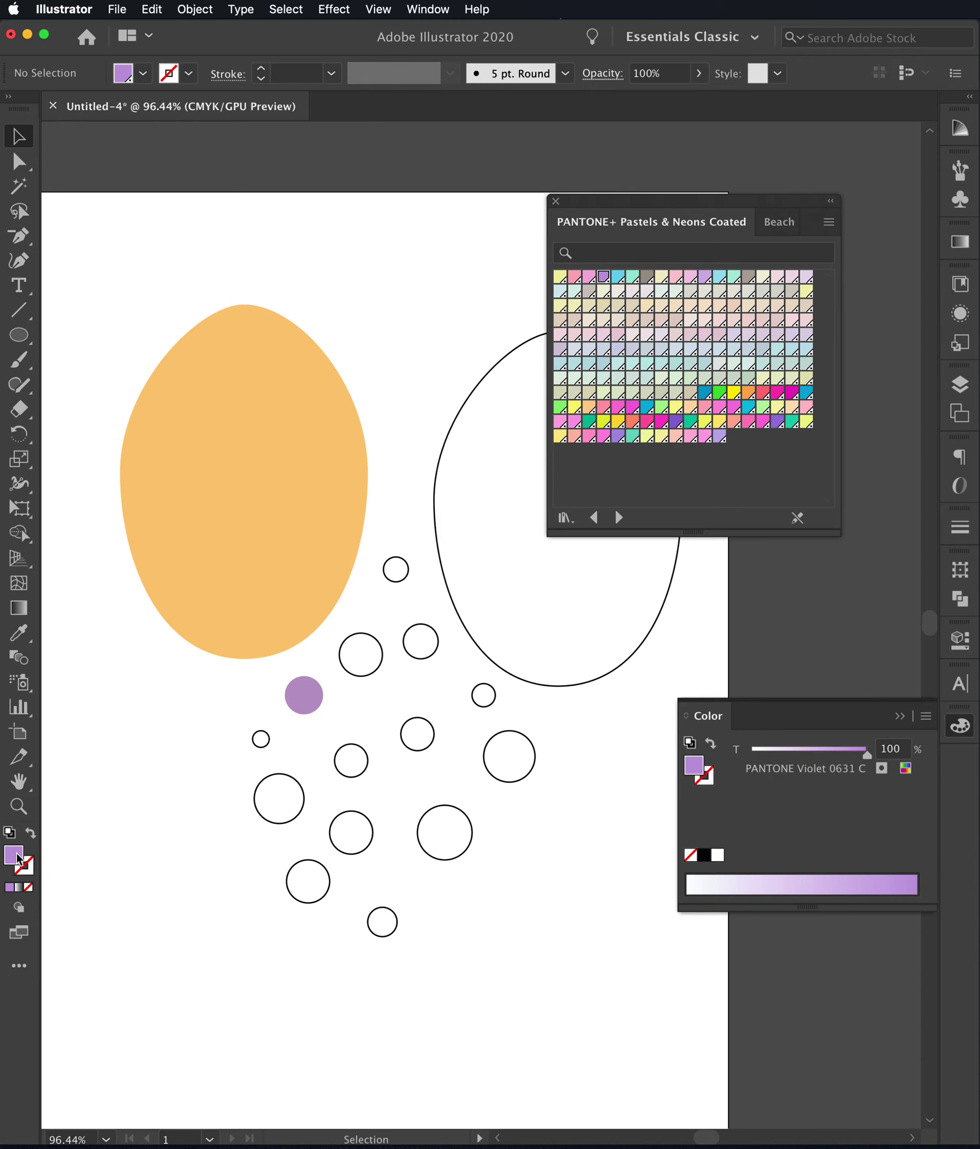
Fill the tiny circle with PANTONE Green 0921 C
{"action": "left_click", "coordinate": [261, 744]}
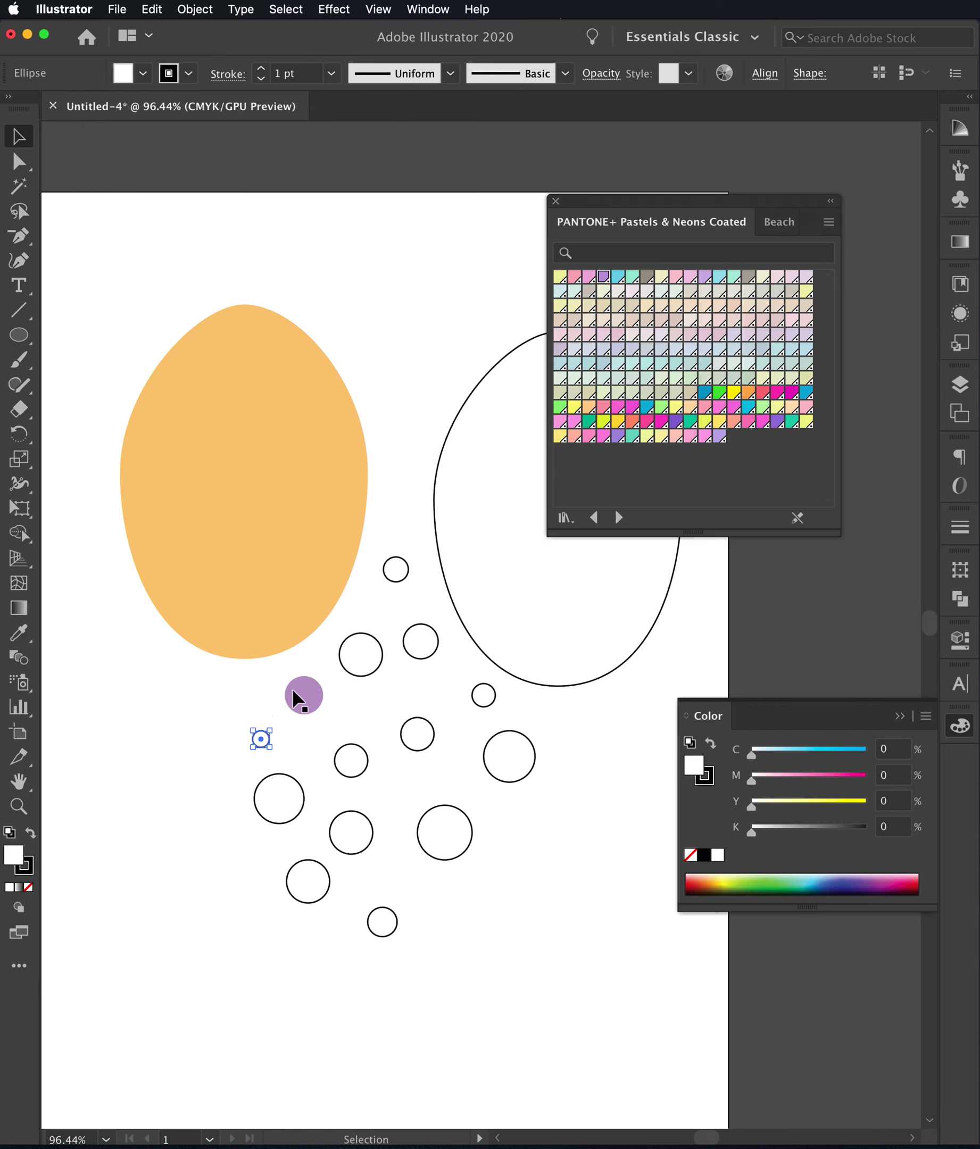
{"action": "left_click", "coordinate": [632, 276]}
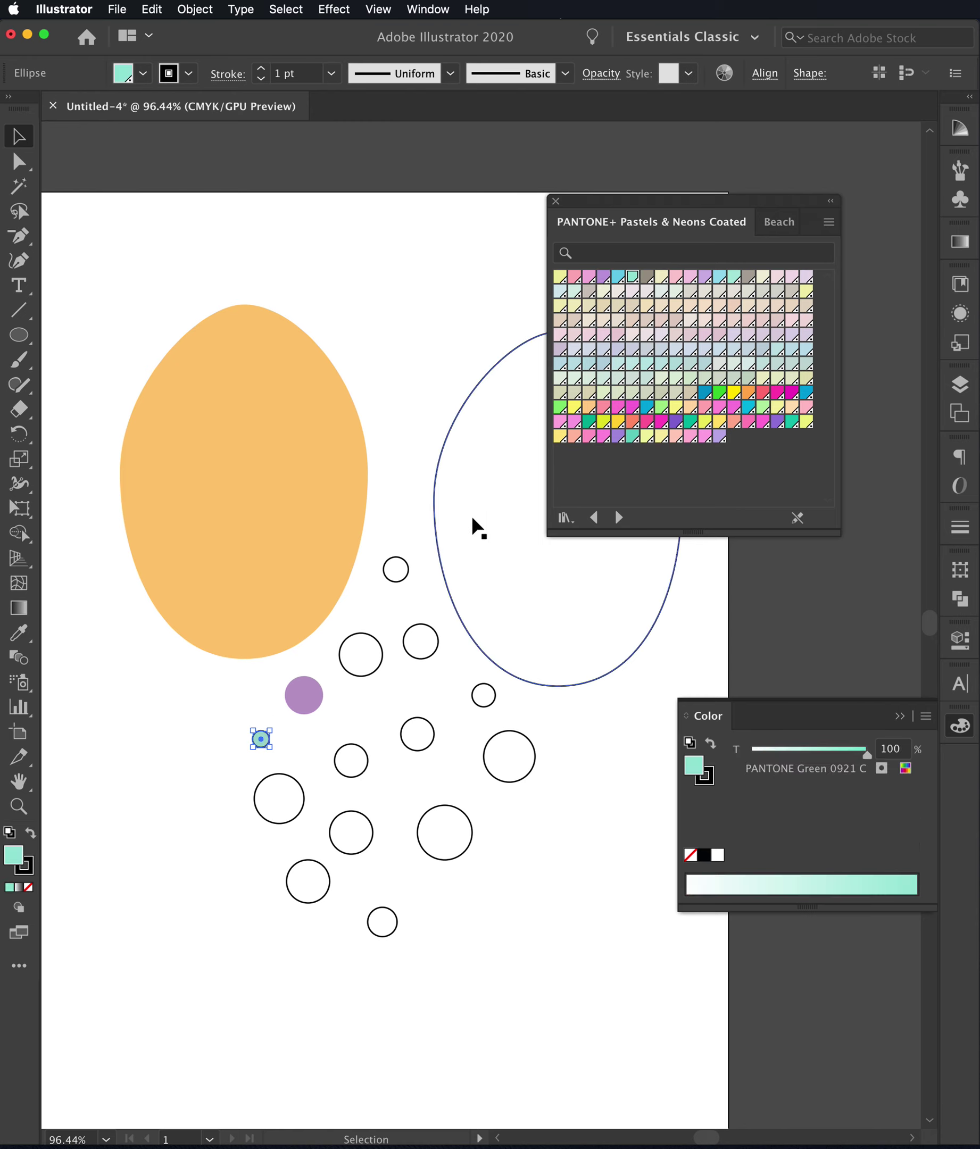
{"action": "left_click", "coordinate": [525, 894]}
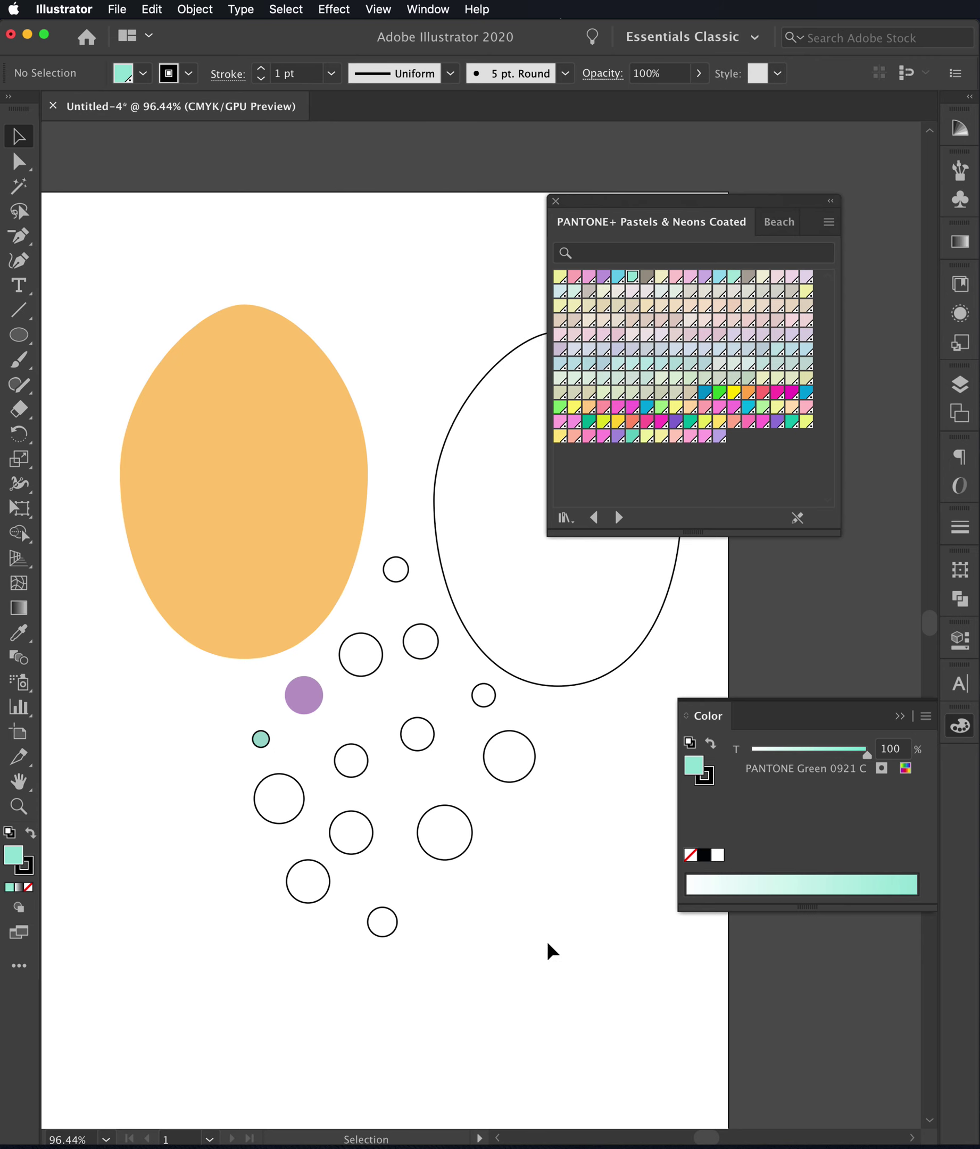
Select the second egg and all the circles, leaving the orange egg out of the selection
{"action": "left_click_drag", "start_coordinate": [547, 944], "coordinate": [217, 540]}
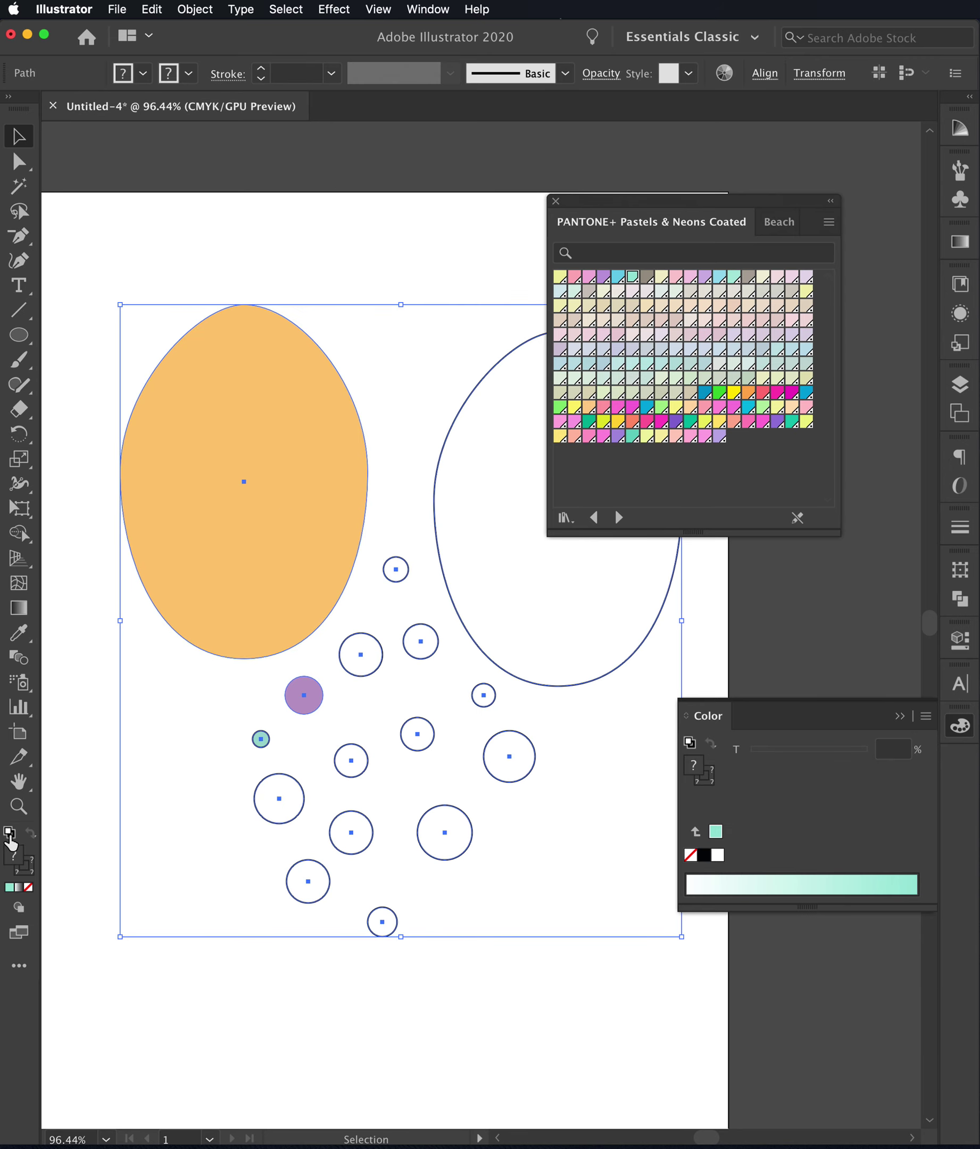
{"action": "left_click", "coordinate": [10, 833]}
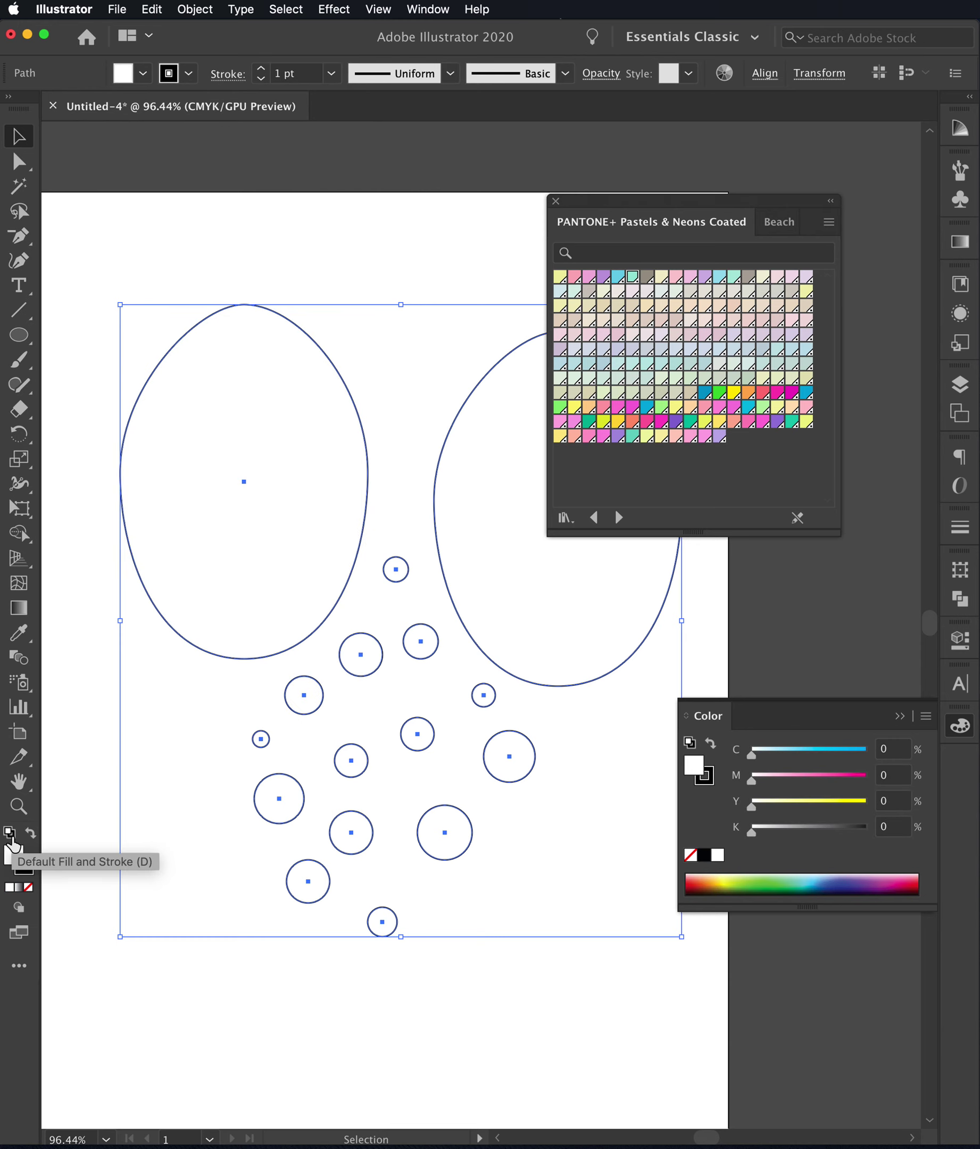
{"action": "key", "text": "z"}
{"action": "key", "text": "super+z"}
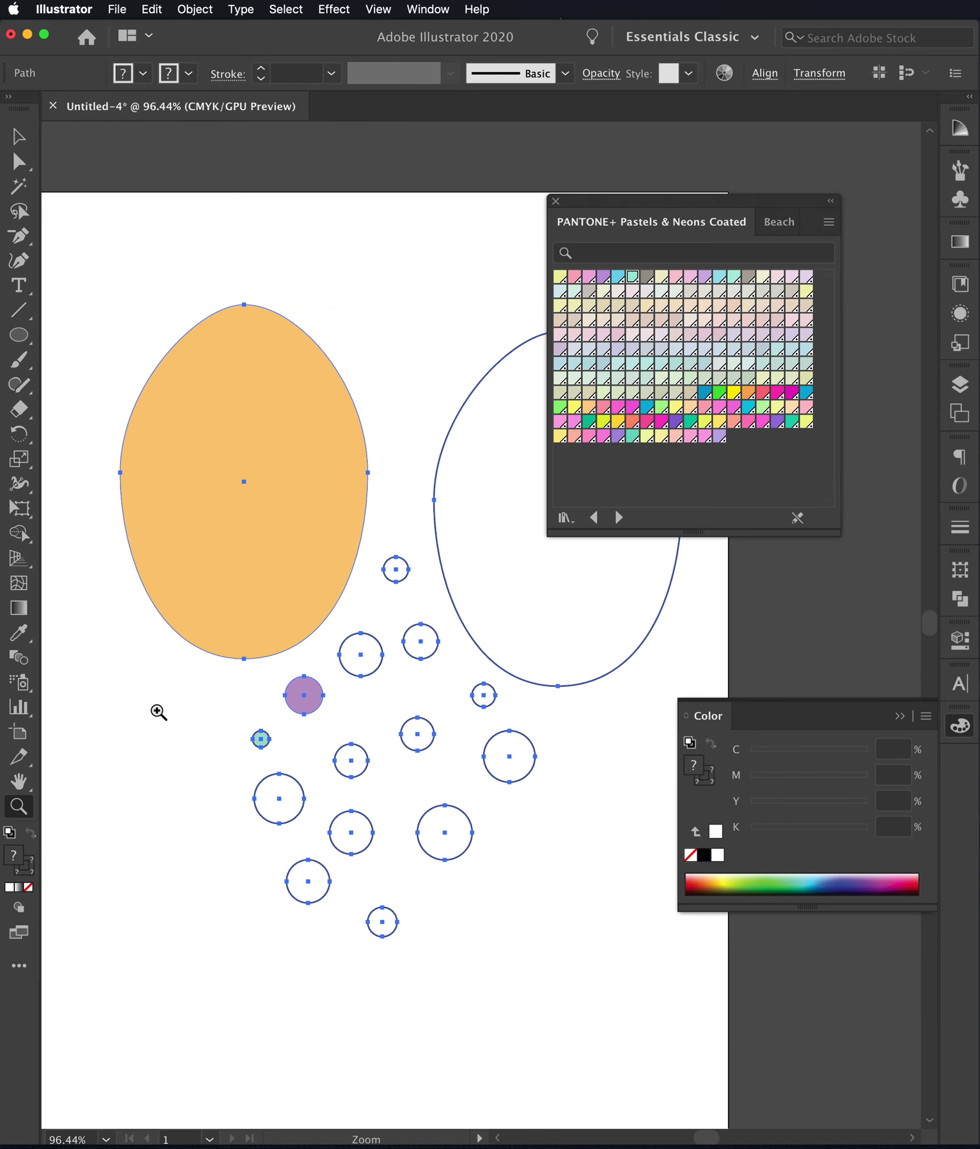
{"action": "left_click", "coordinate": [265, 570]}
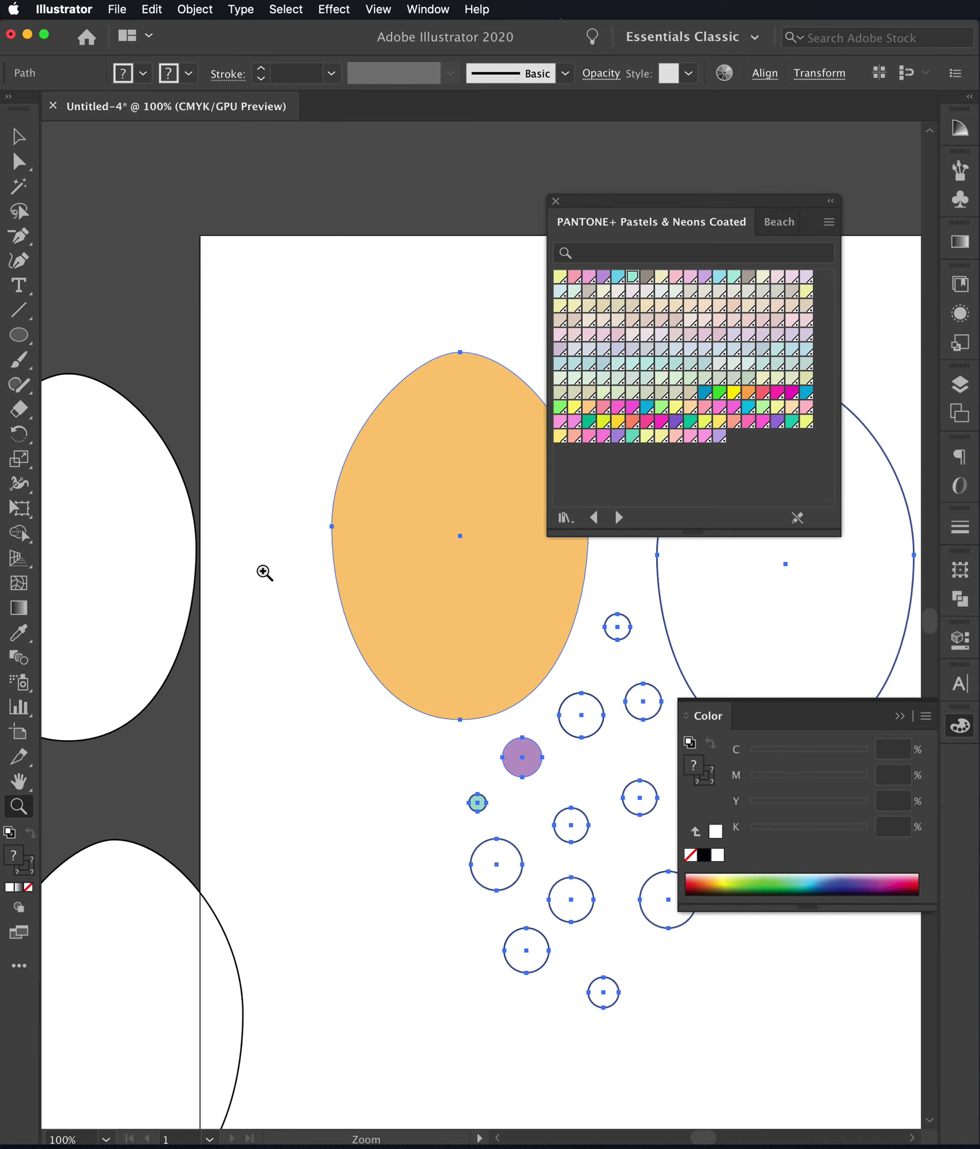
{"action": "key", "text": "super"}
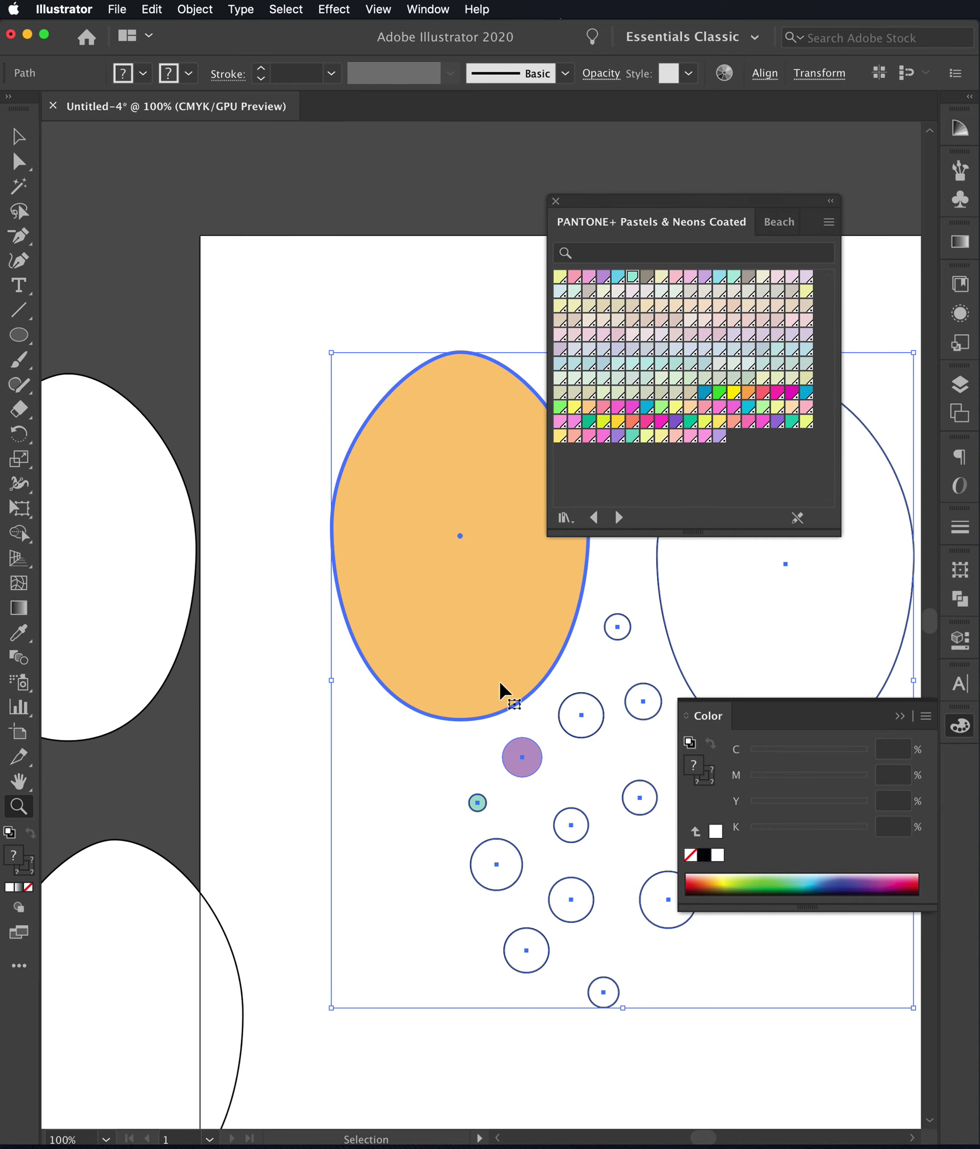
{"action": "left_click", "coordinate": [469, 602], "text": "shift+super"}
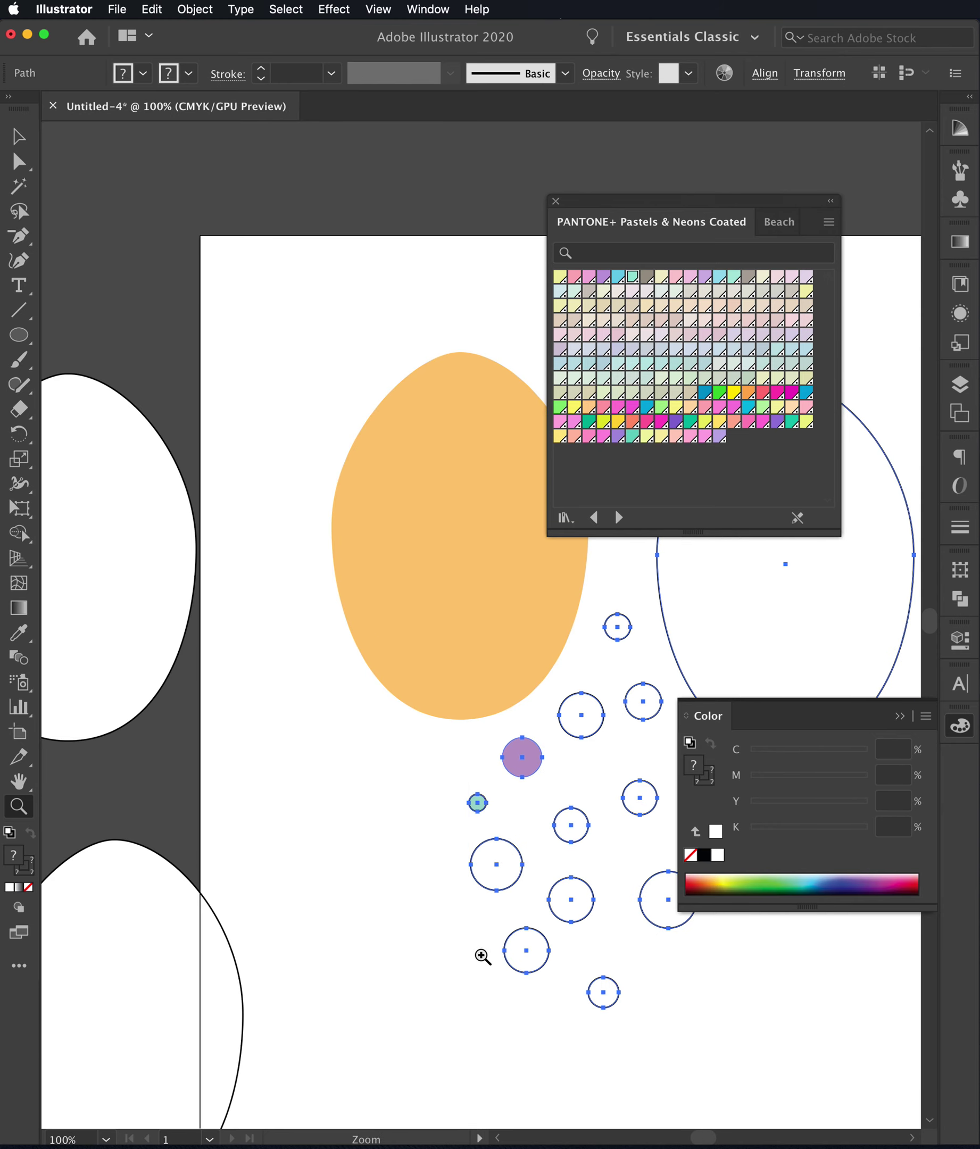
{"action": "key", "text": "space"}
{"action": "left_click_drag", "start_coordinate": [726, 985], "coordinate": [425, 768]}
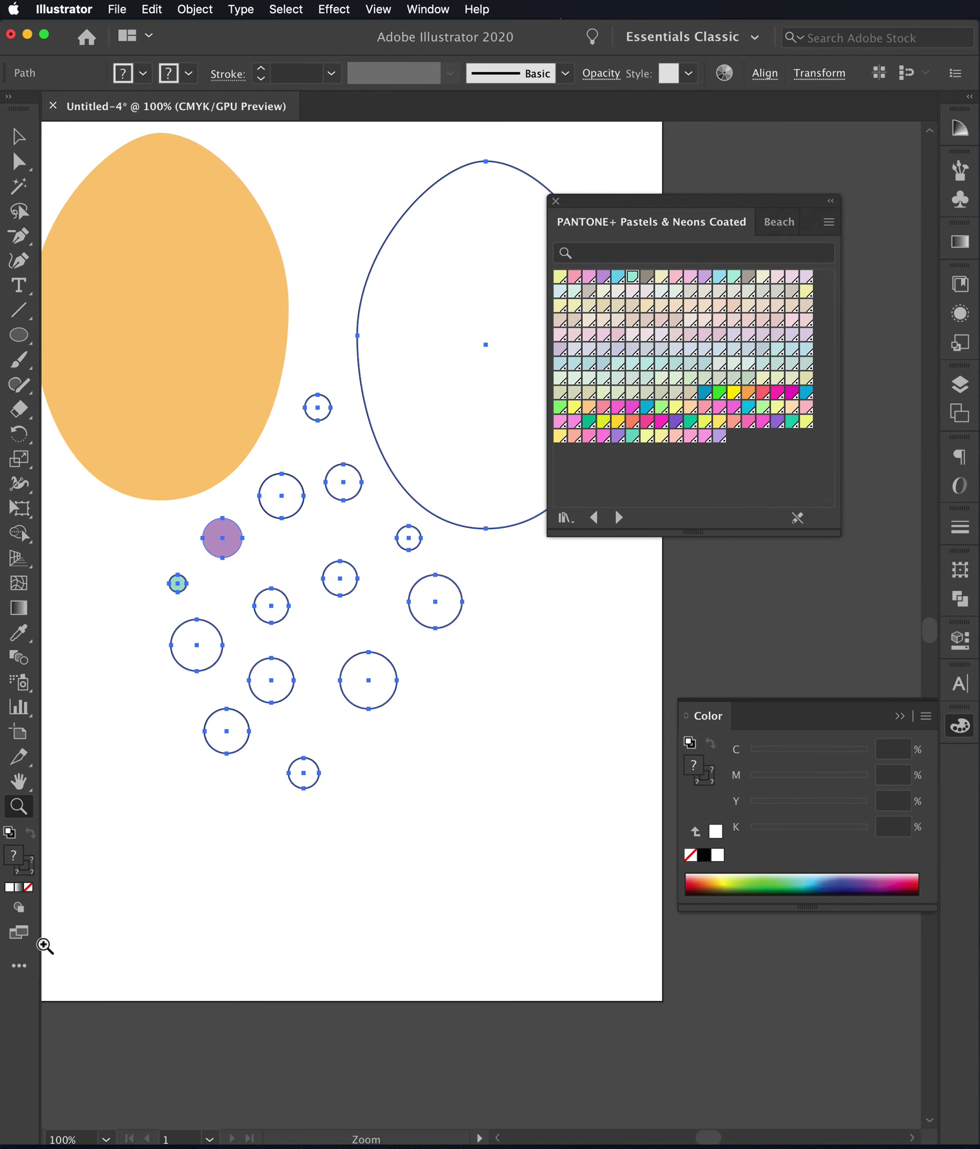
Remove the outline and fill the selection with PANTONE Green 0921 C
{"action": "left_click", "coordinate": [28, 871]}
{"action": "left_click", "coordinate": [28, 887]}
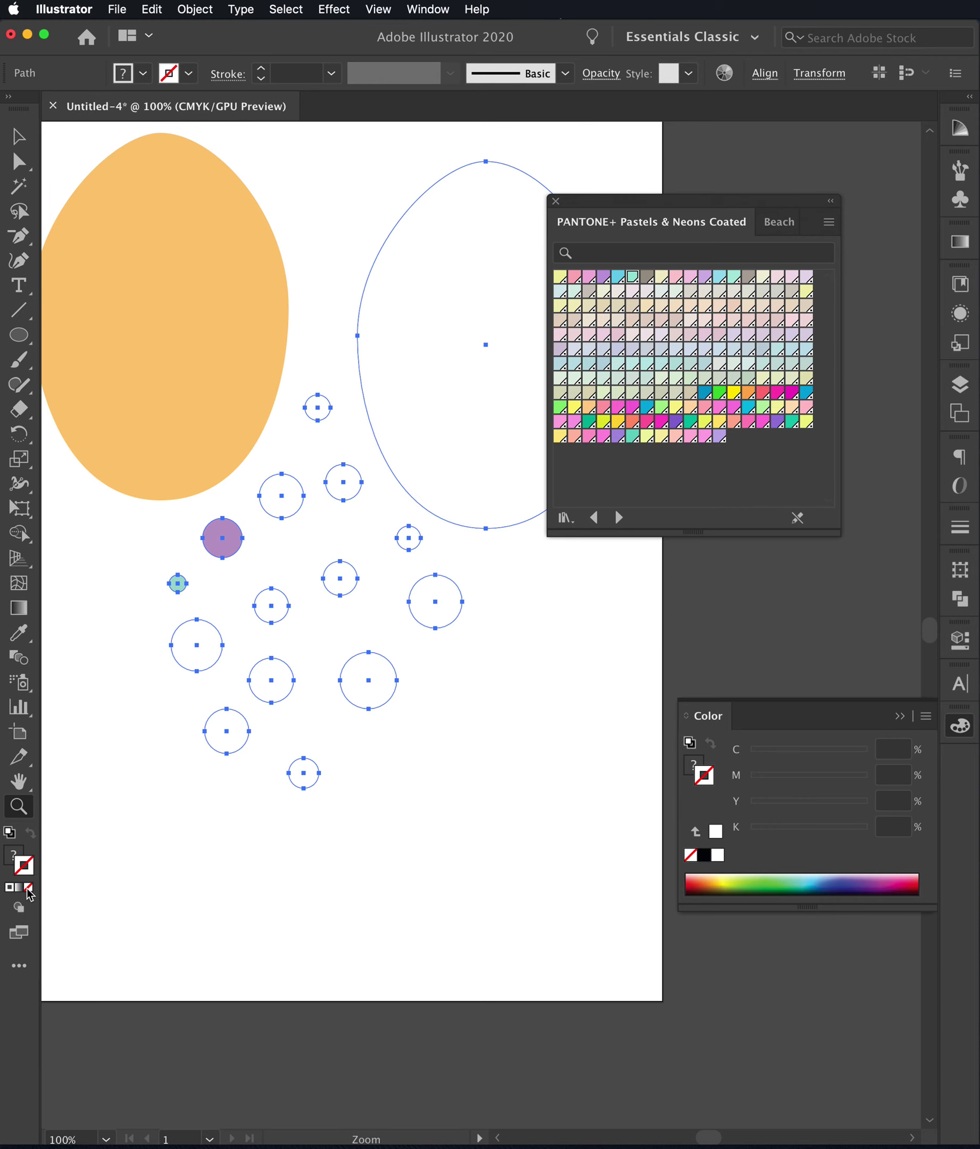
{"action": "left_click", "coordinate": [13, 859]}
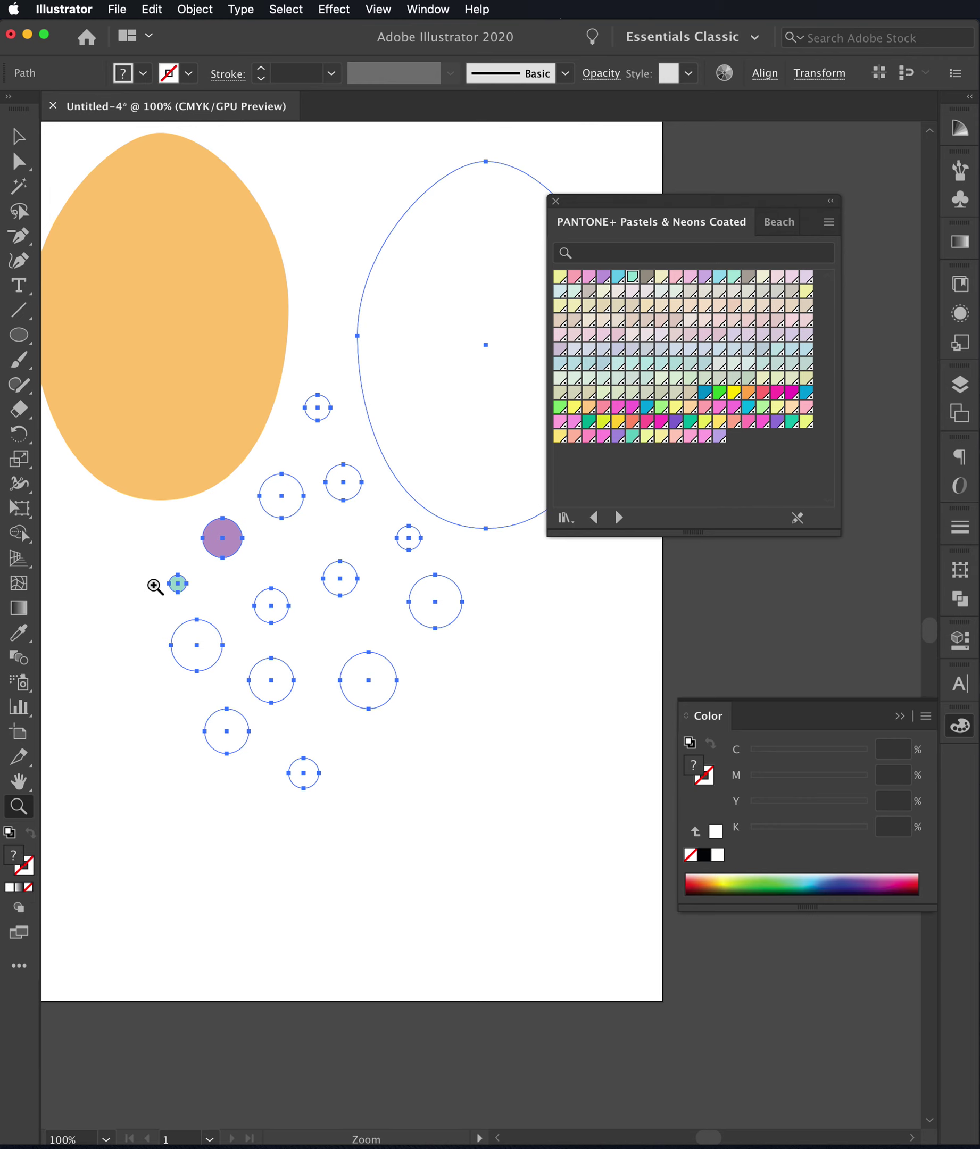
{"action": "left_click", "coordinate": [632, 278]}
Check the green dots, move the swatch library off the artwork, and select the dot below the orange egg
{"action": "left_click", "coordinate": [526, 839]}
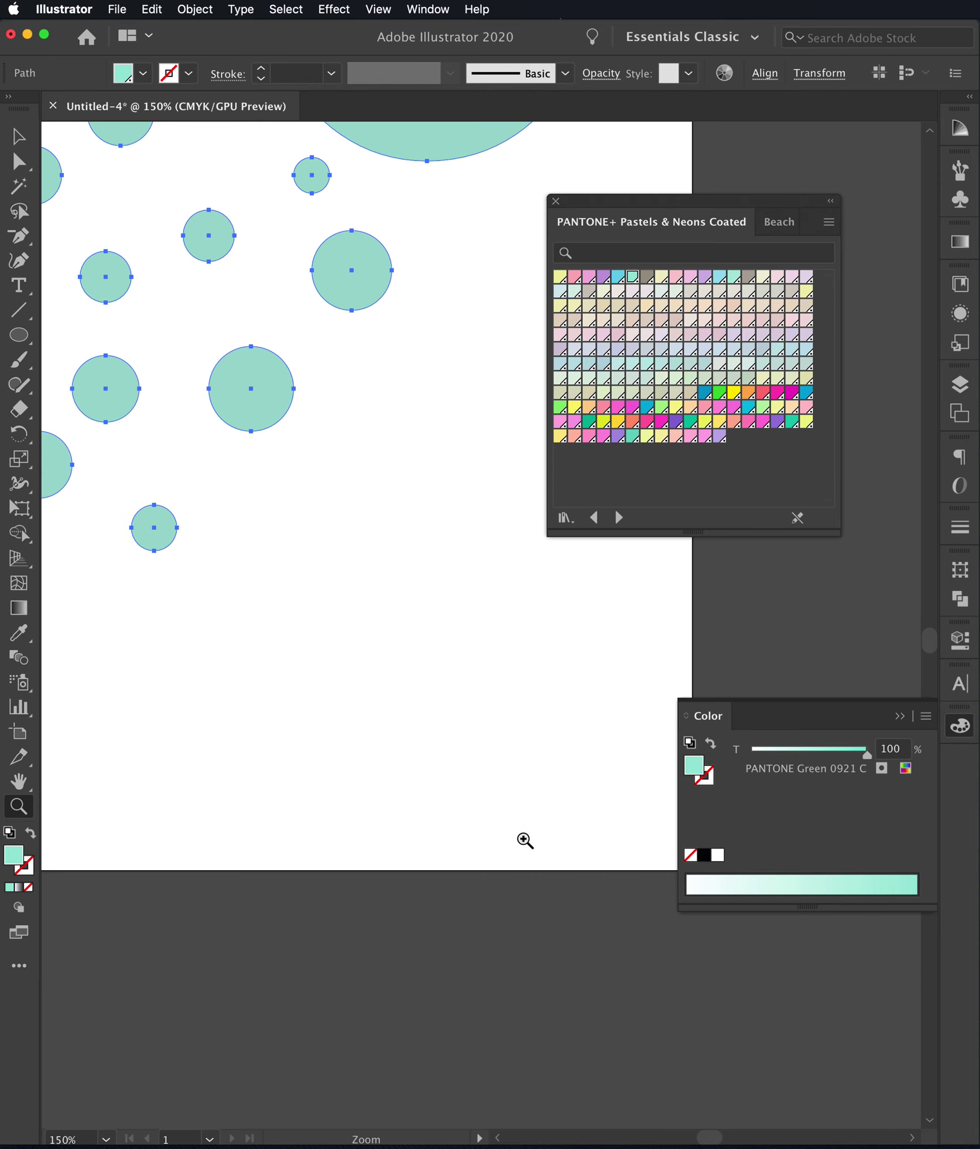
{"action": "left_click", "coordinate": [440, 684], "text": "alt"}
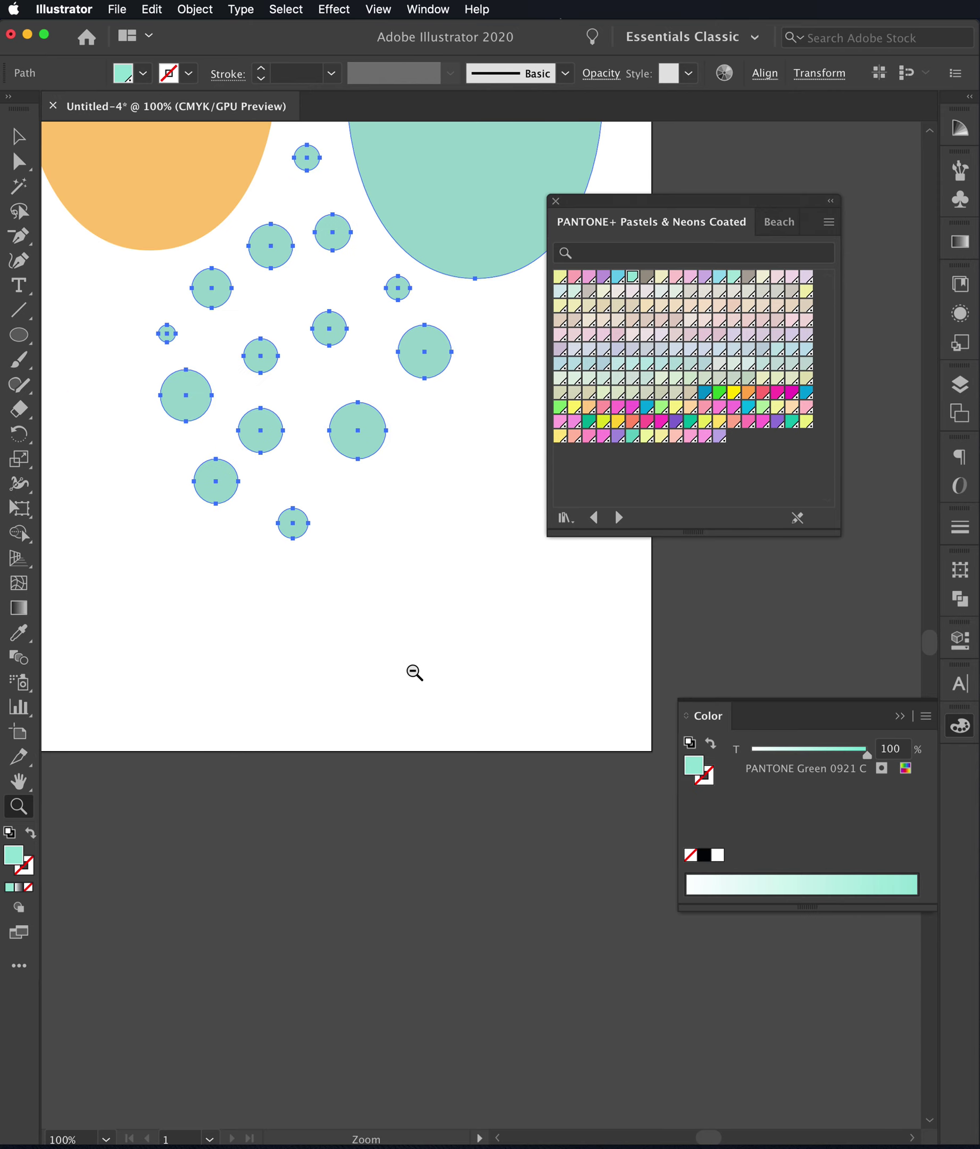
{"action": "left_click_drag", "start_coordinate": [407, 669], "coordinate": [453, 1068]}
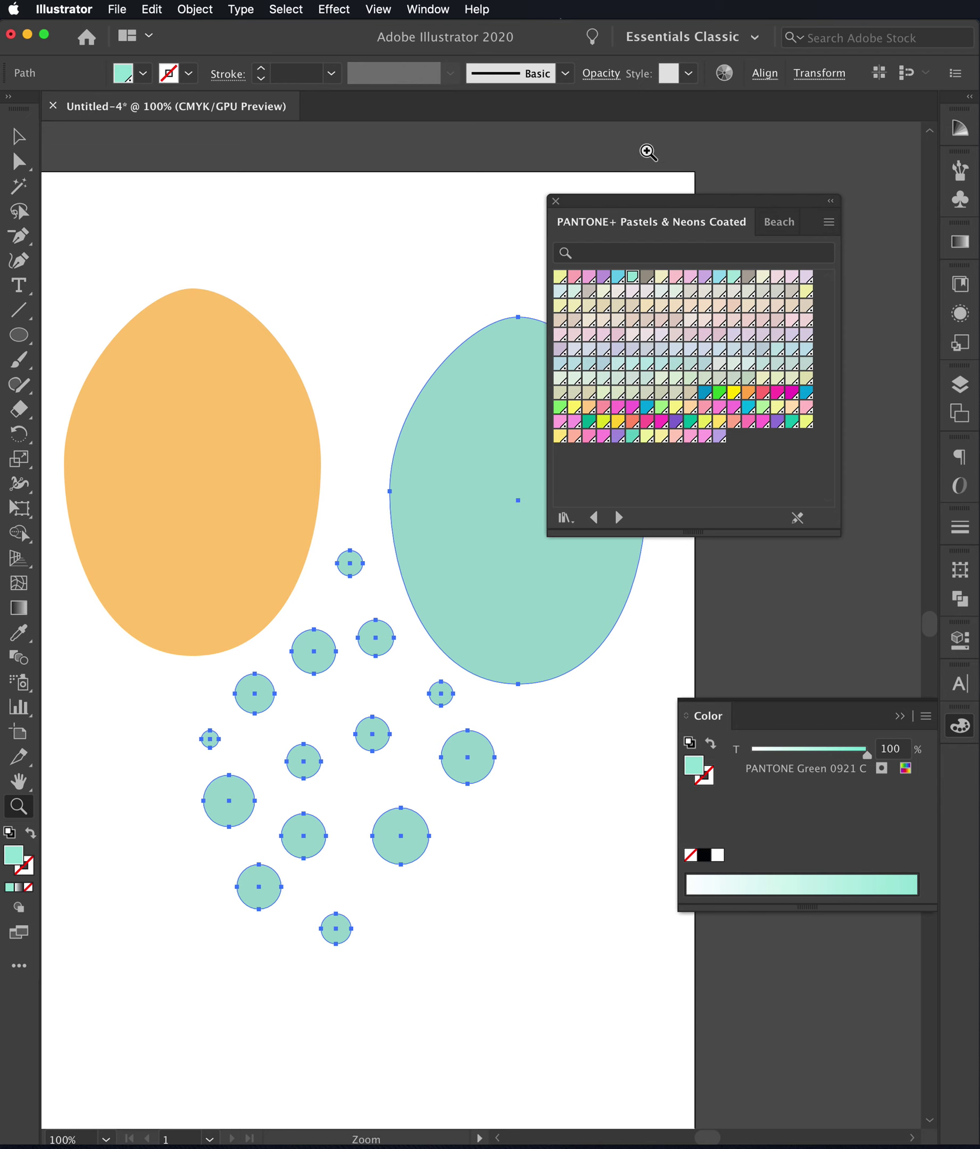
{"action": "left_click_drag", "start_coordinate": [644, 204], "coordinate": [827, 151]}
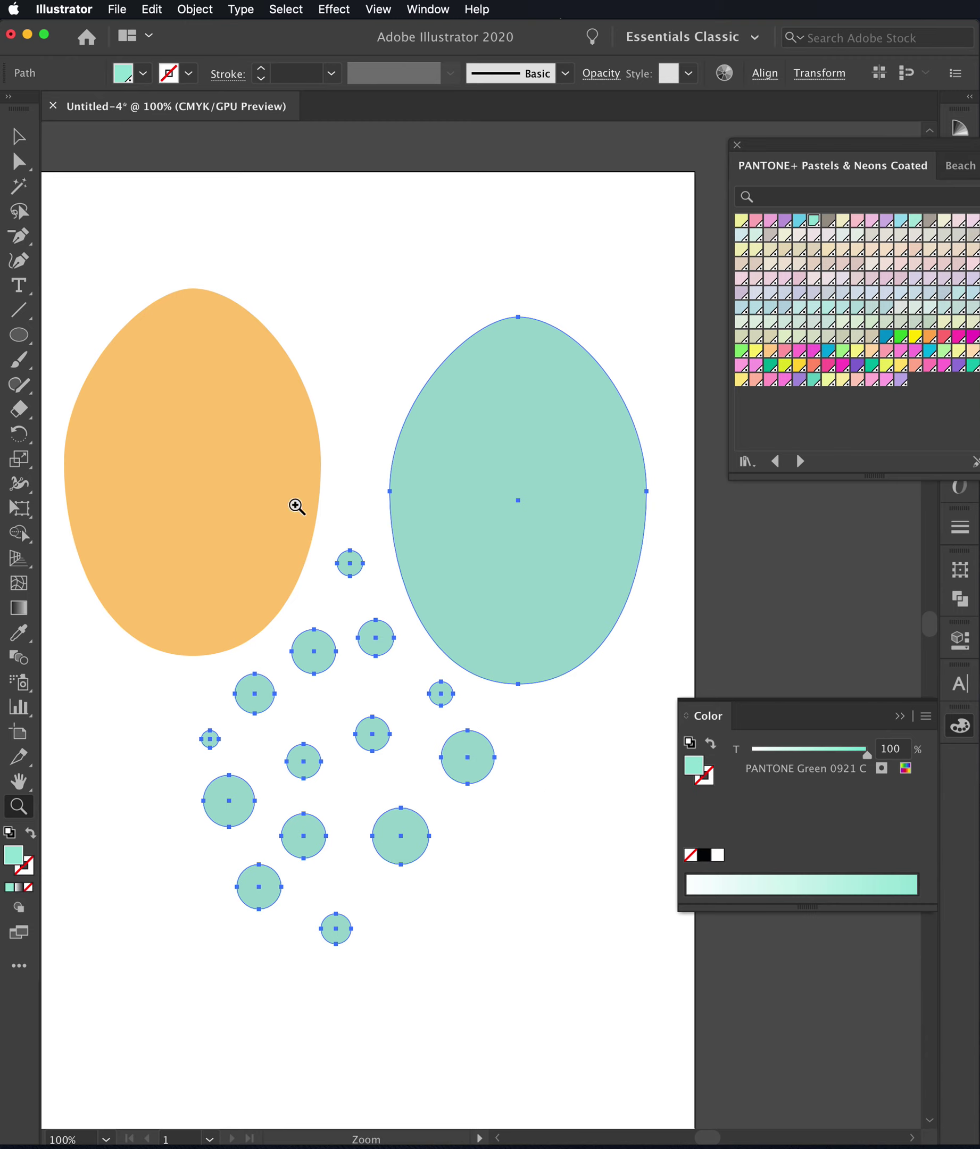
{"action": "left_click", "coordinate": [10, 146]}
{"action": "left_click", "coordinate": [265, 259]}
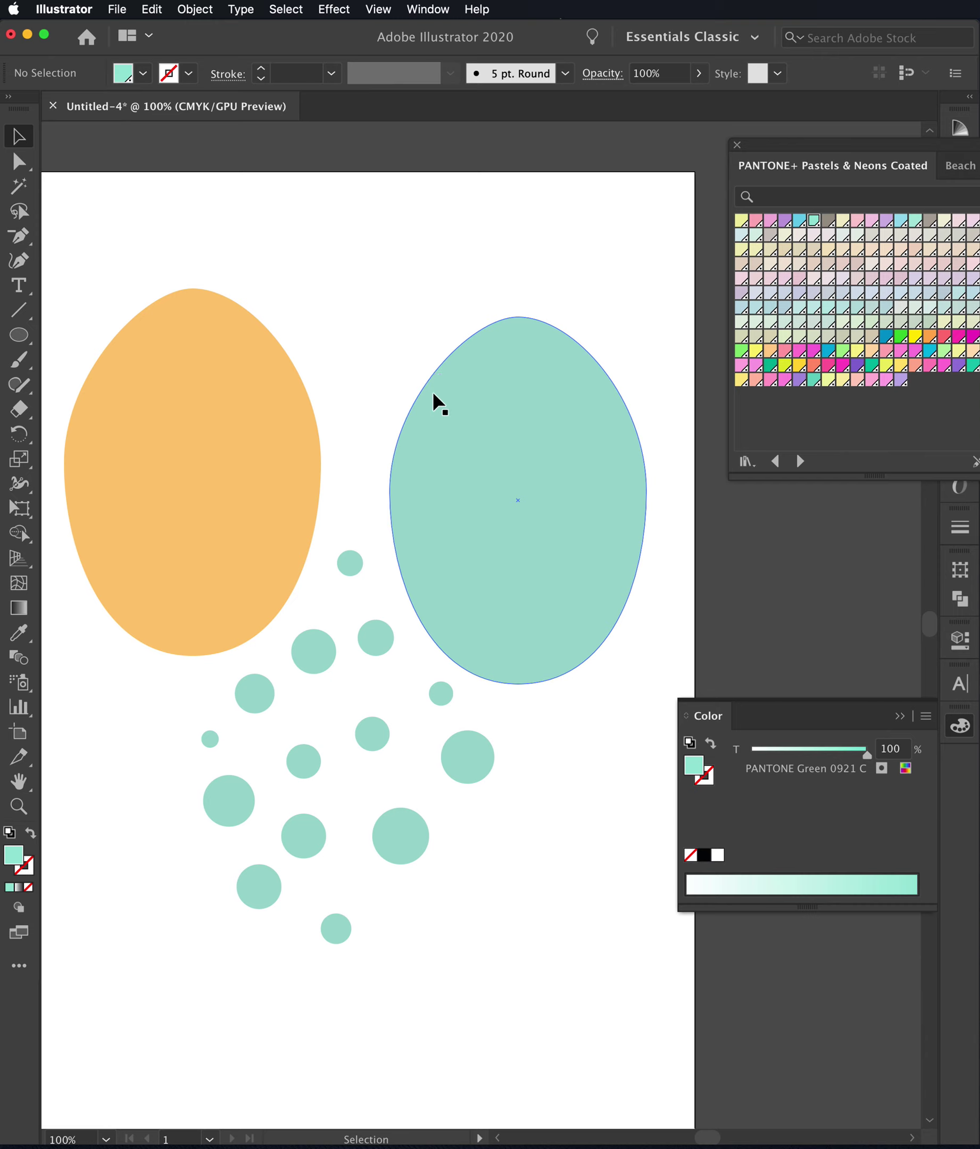
{"action": "left_click", "coordinate": [250, 695]}
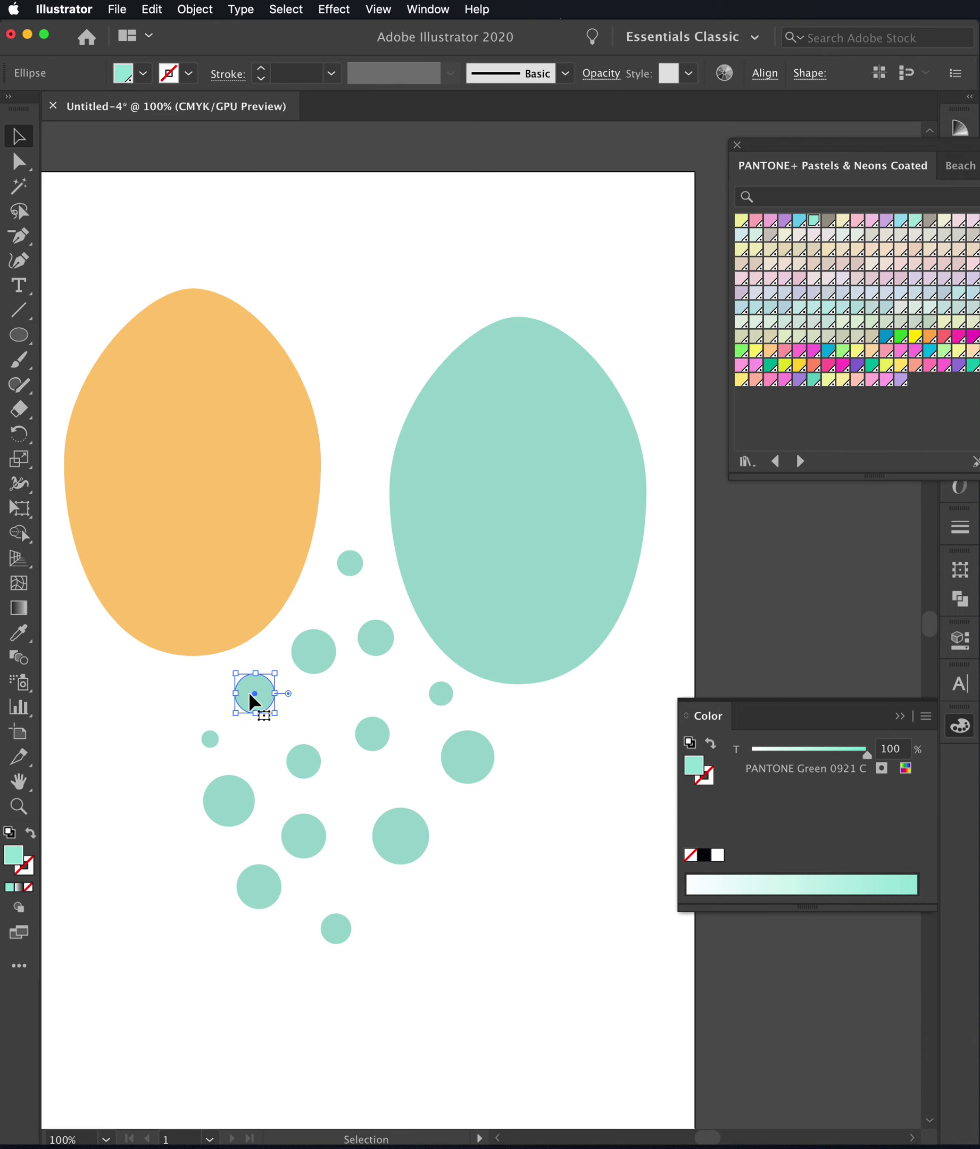
Recolour four dots purple, pink, pale green and pale pink from the pastel swatches
{"action": "left_click", "coordinate": [785, 224]}
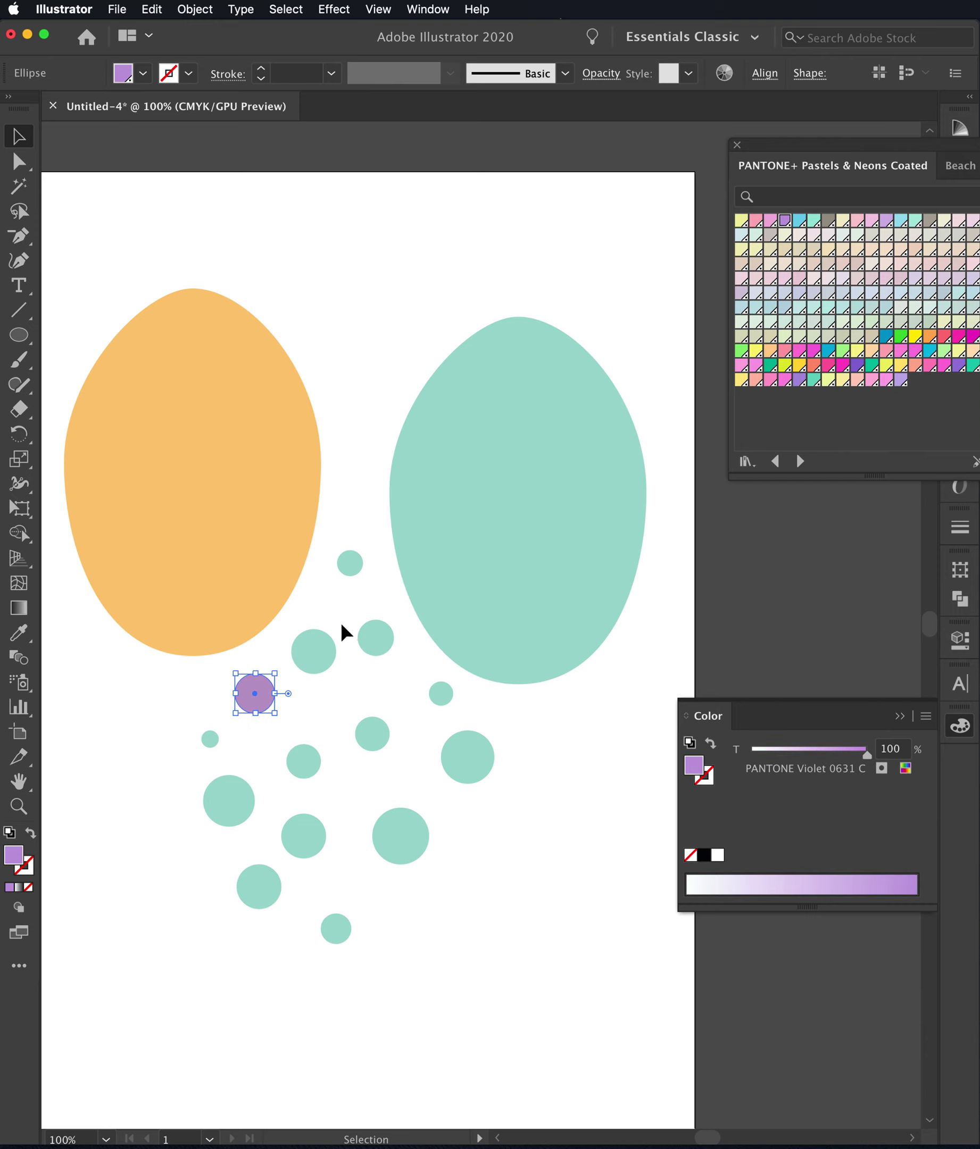
{"action": "left_click", "coordinate": [351, 564]}
{"action": "left_click", "coordinate": [754, 222]}
{"action": "left_click", "coordinate": [210, 741]}
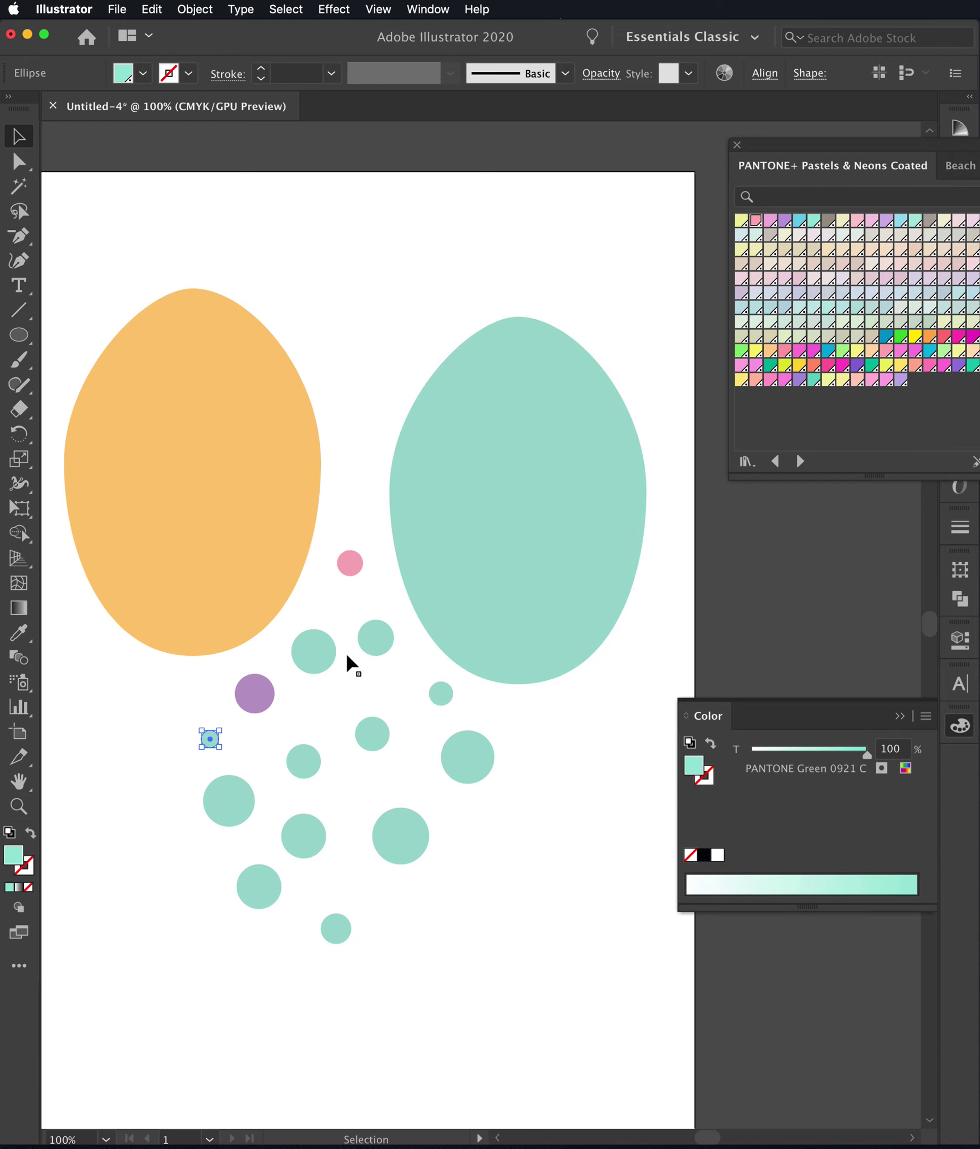
{"action": "left_click", "coordinate": [755, 235]}
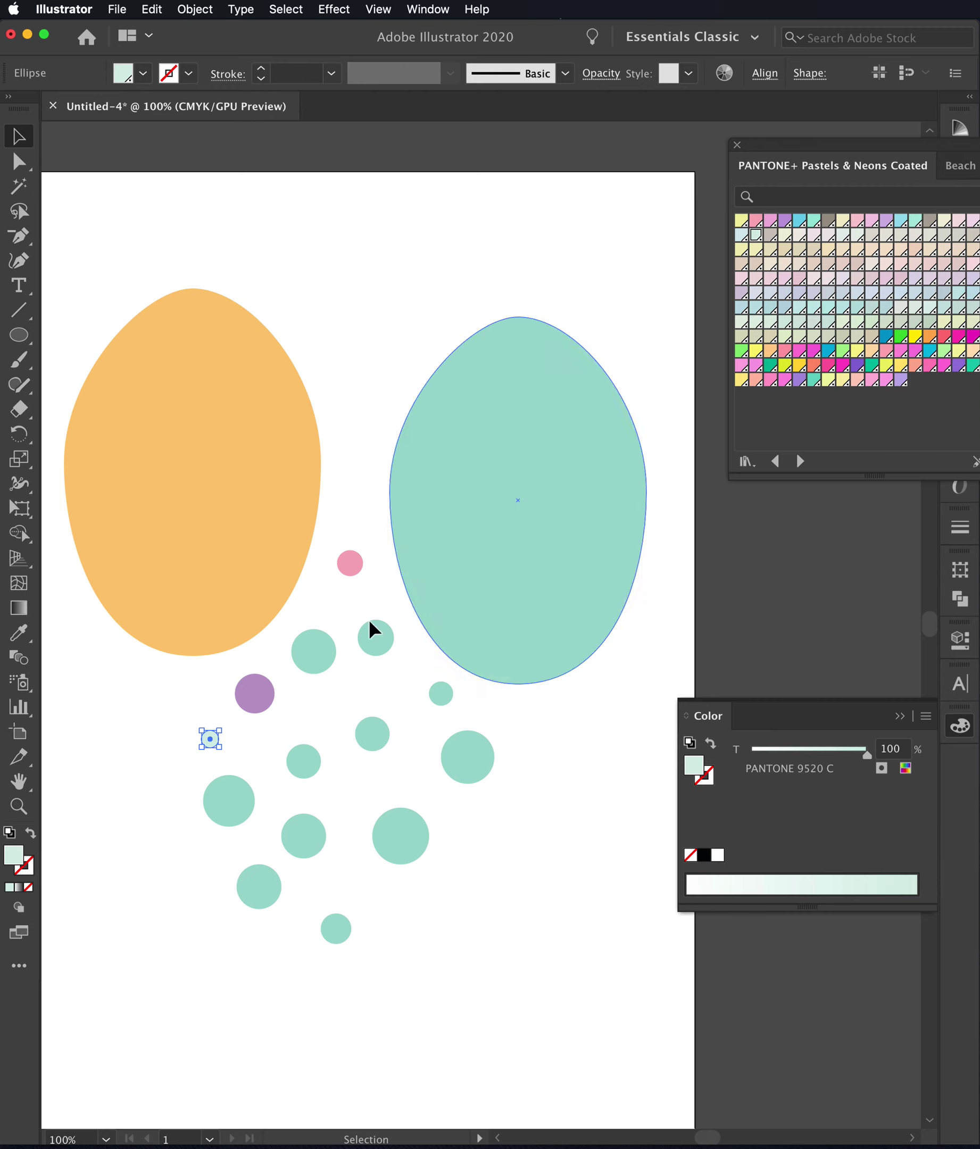
{"action": "left_click", "coordinate": [310, 766]}
{"action": "left_click", "coordinate": [784, 278]}
Recolour four more dots greyish green, peach, yellow and magenta pink
{"action": "left_click", "coordinate": [222, 816]}
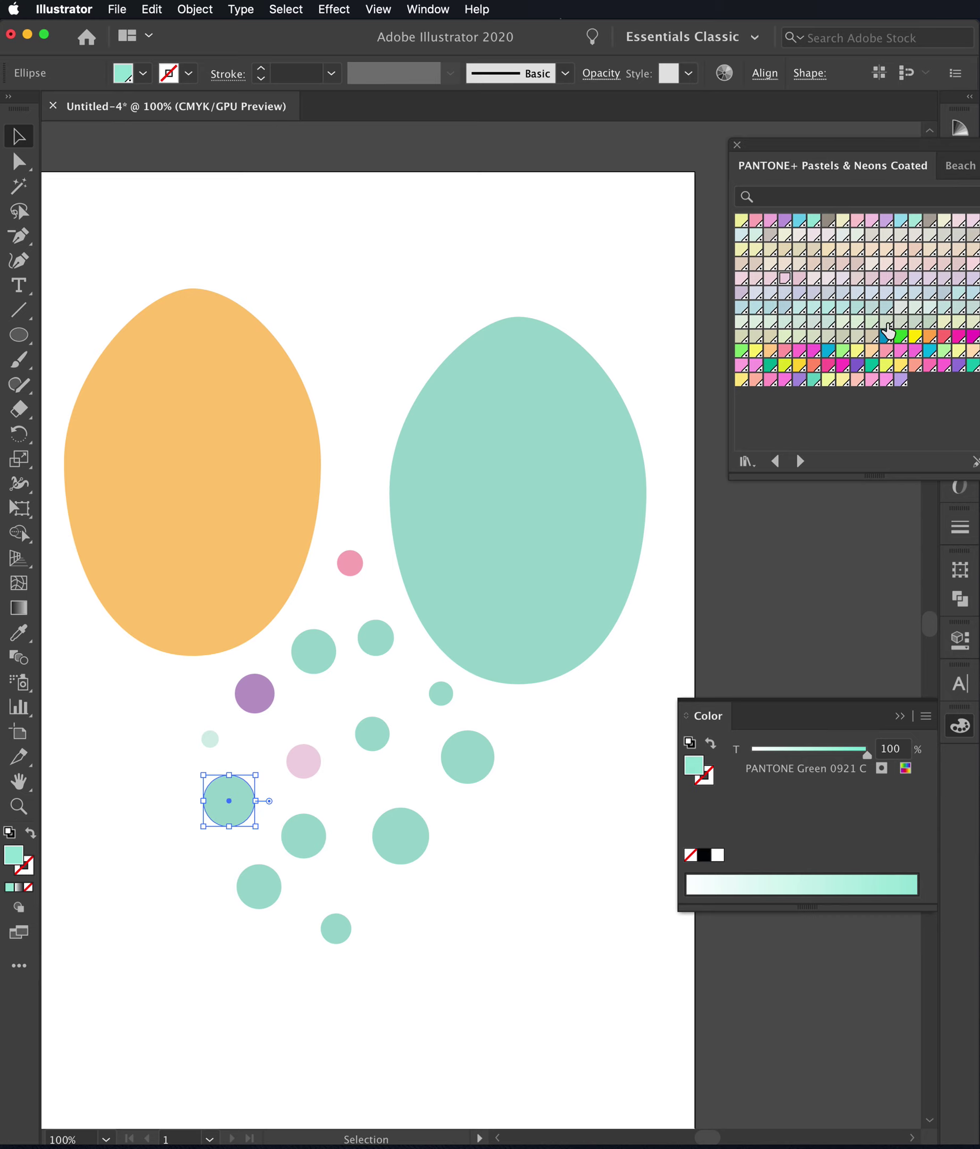
{"action": "left_click", "coordinate": [888, 324]}
{"action": "left_click", "coordinate": [366, 747]}
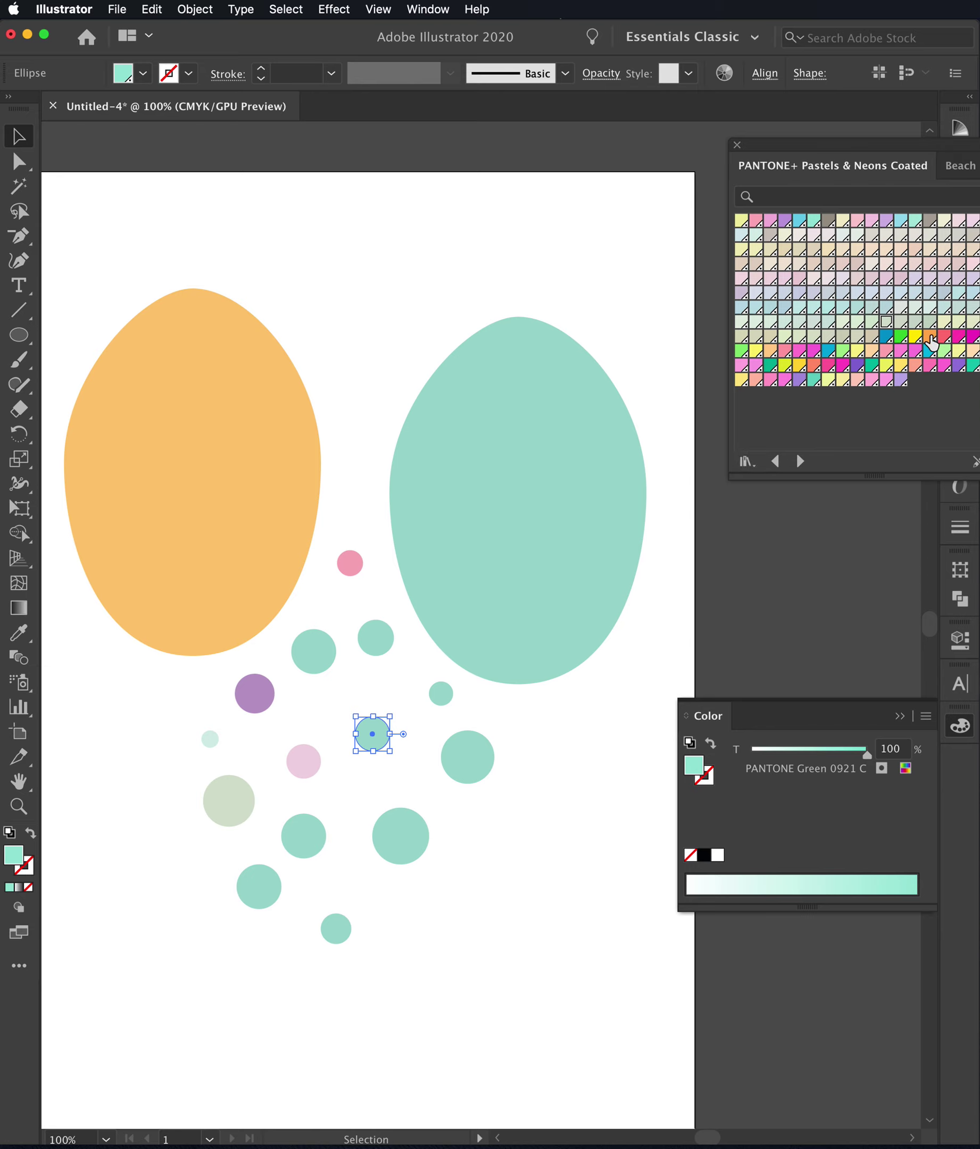
{"action": "left_click", "coordinate": [872, 351]}
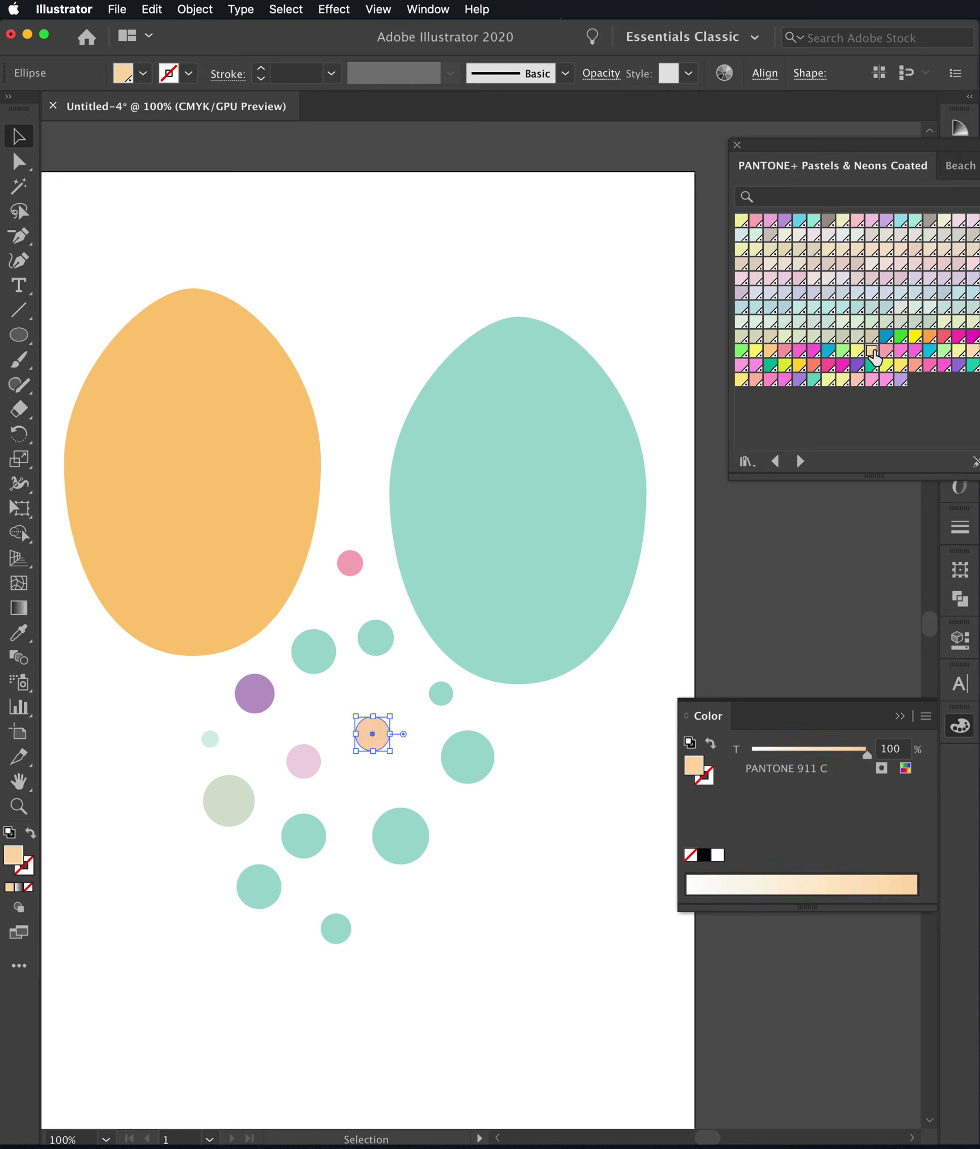
{"action": "left_click", "coordinate": [467, 767]}
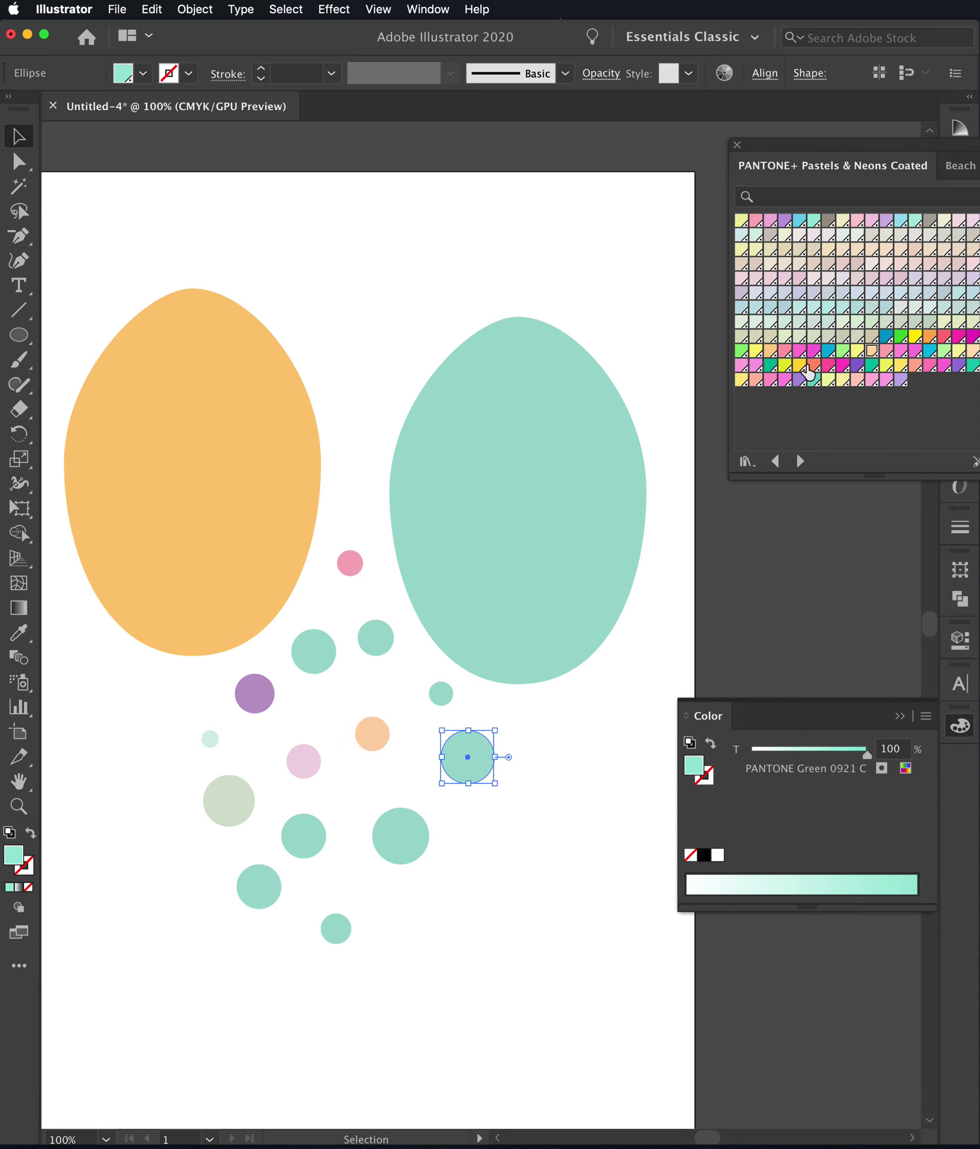
{"action": "left_click", "coordinate": [755, 351]}
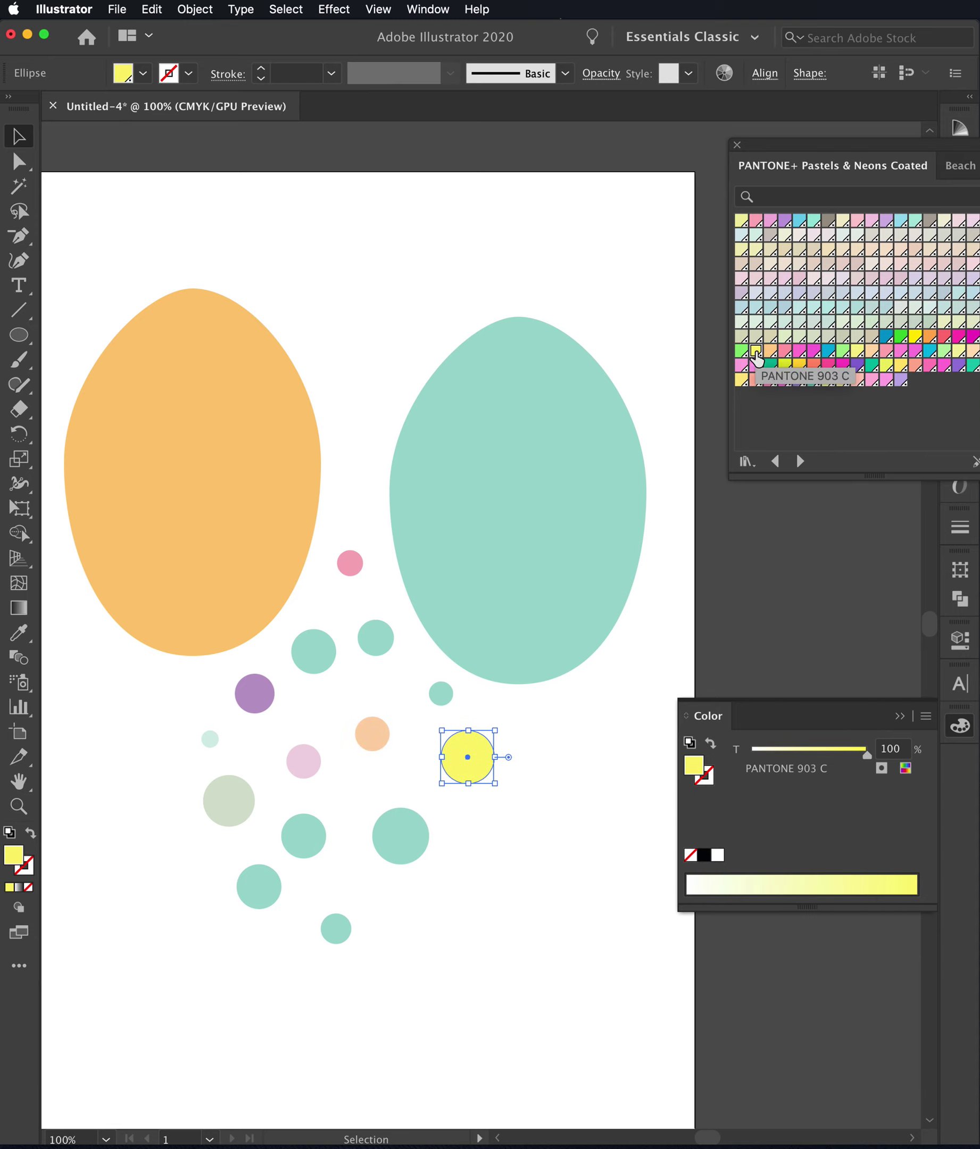
{"action": "left_click", "coordinate": [441, 694]}
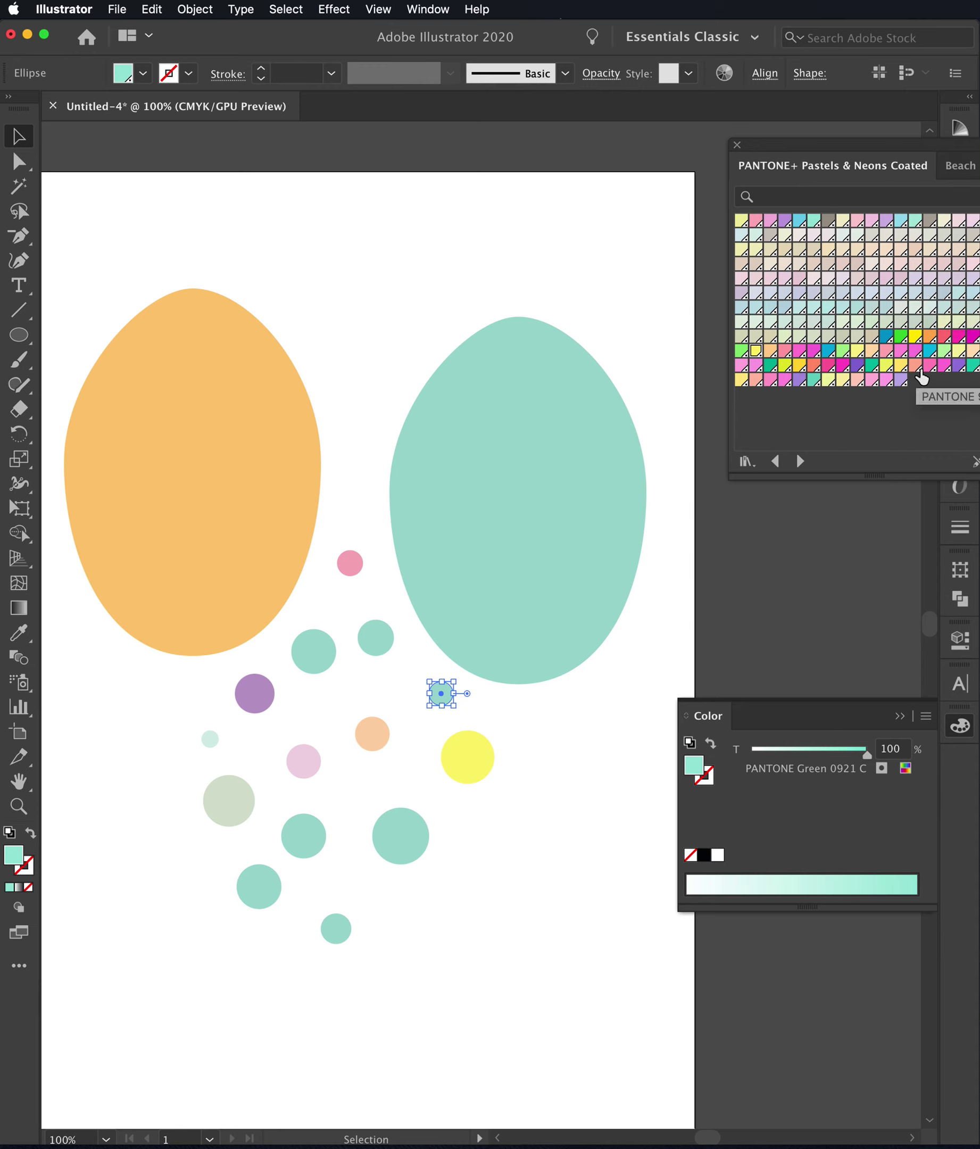
{"action": "left_click", "coordinate": [915, 350]}
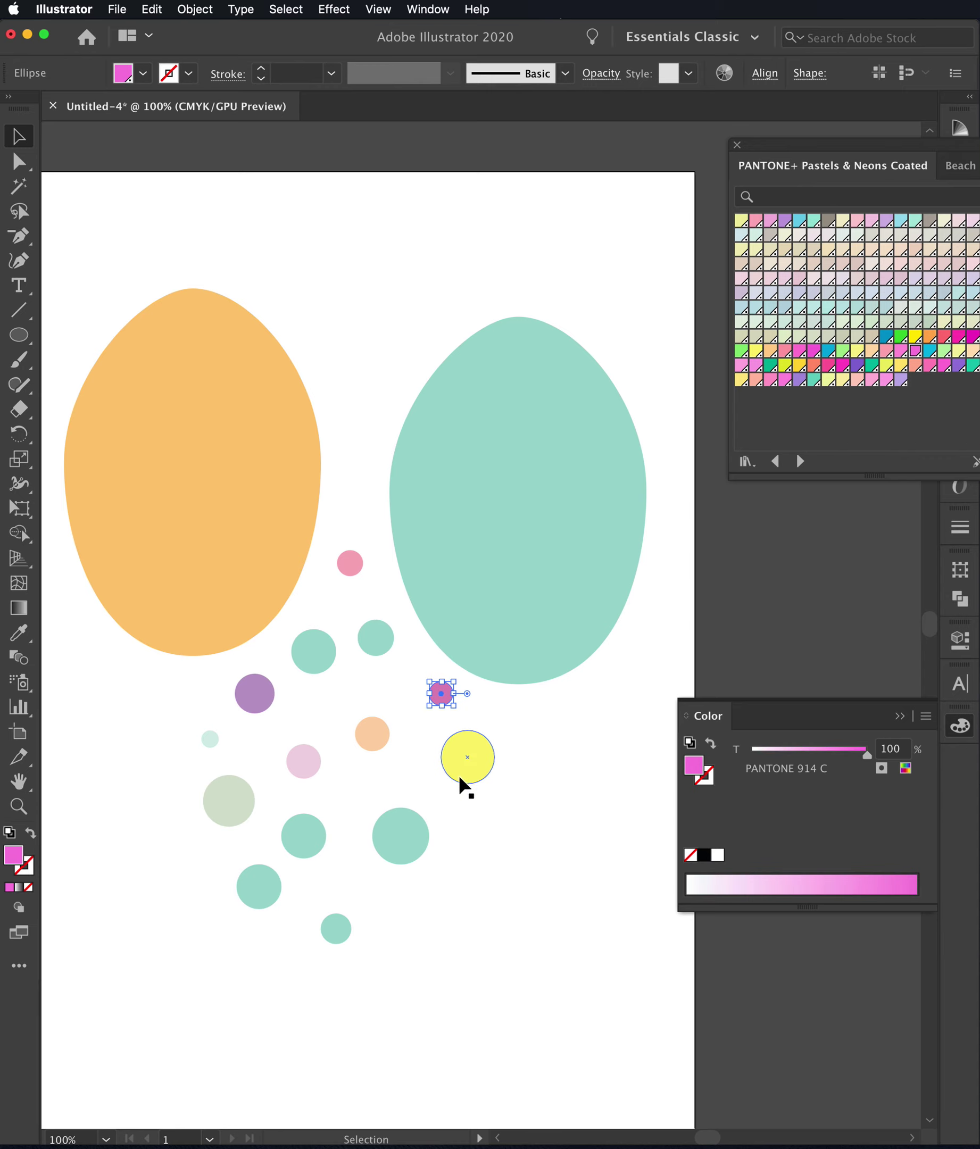
Make the large lower-centre dot purple and the bottom-left dot pale yellow
{"action": "left_click", "coordinate": [402, 845]}
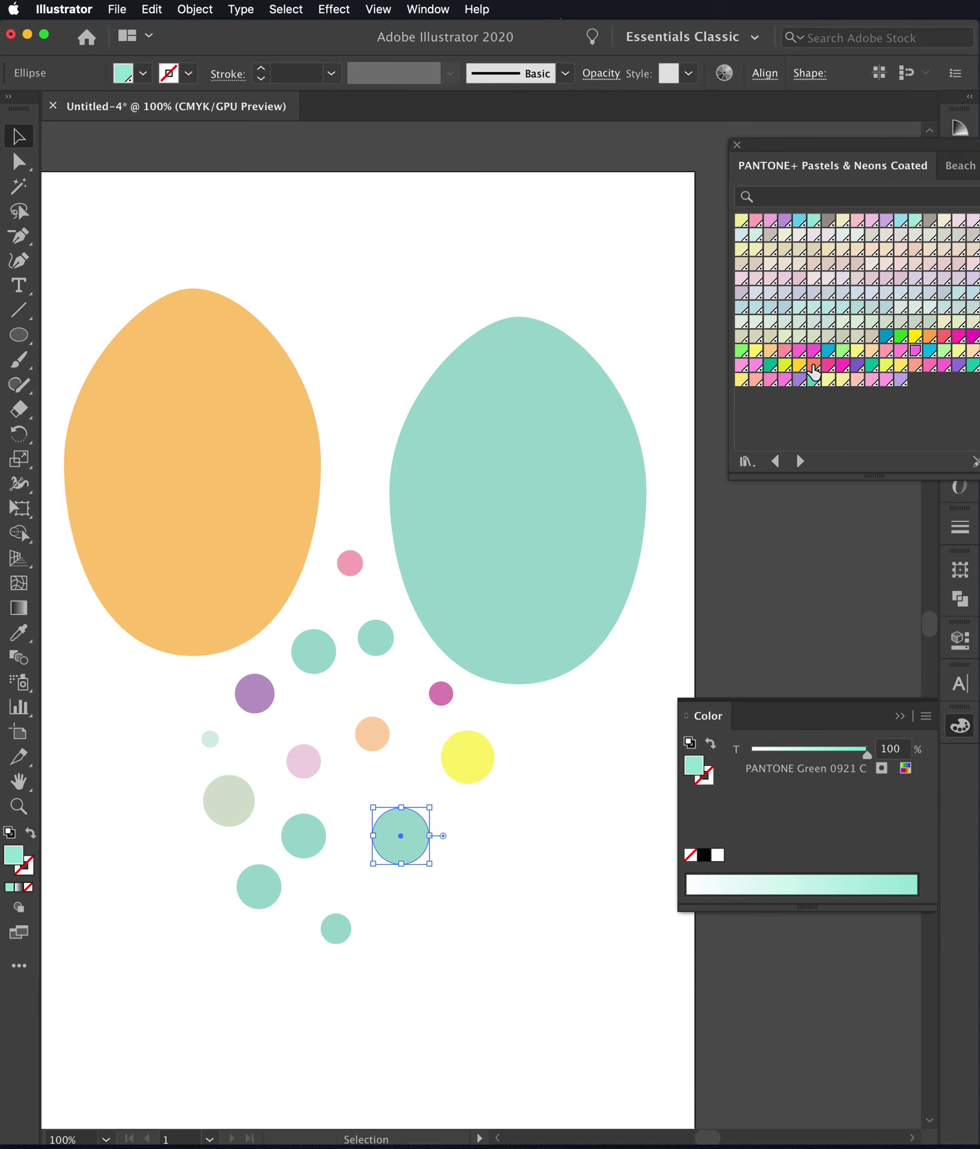
{"action": "left_click", "coordinate": [828, 380]}
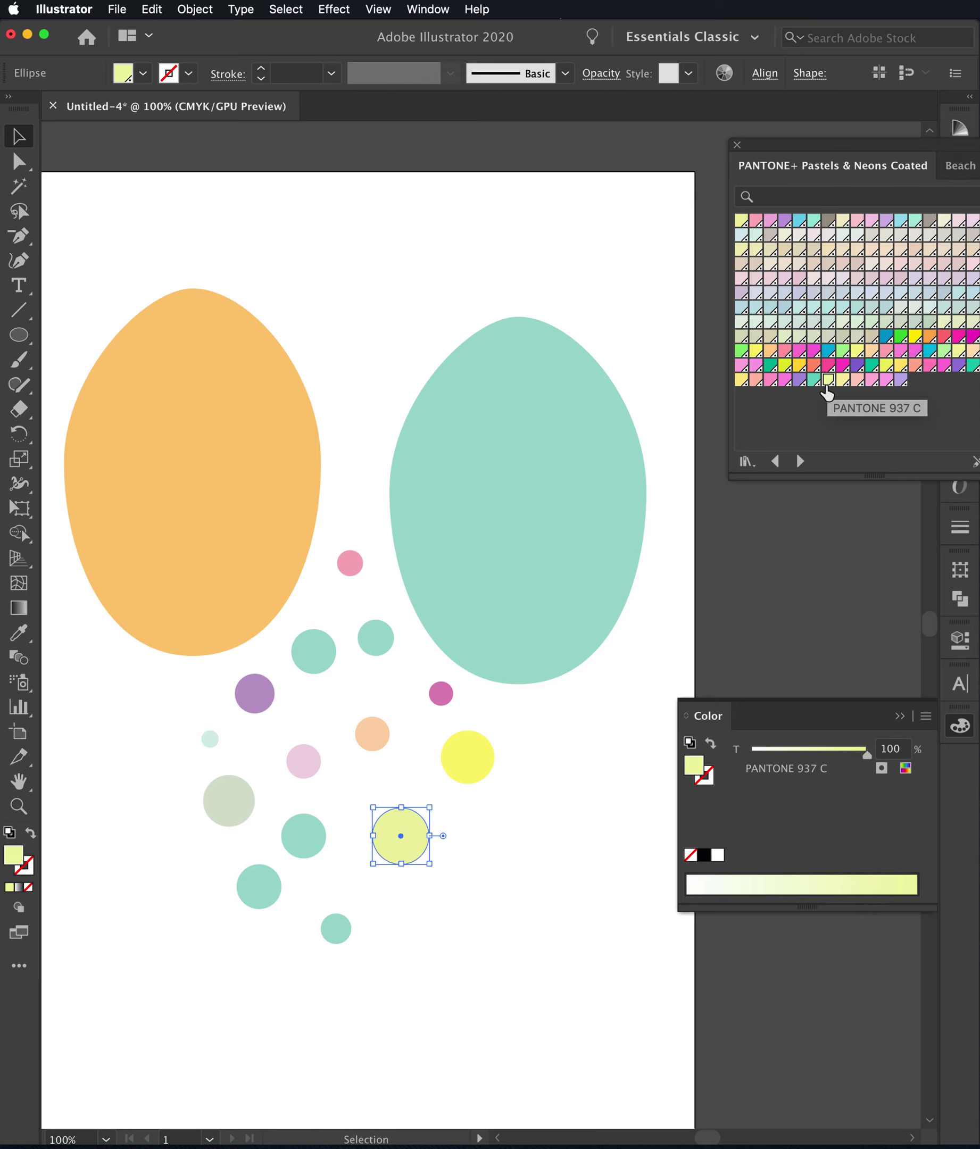
{"action": "left_click", "coordinate": [900, 381]}
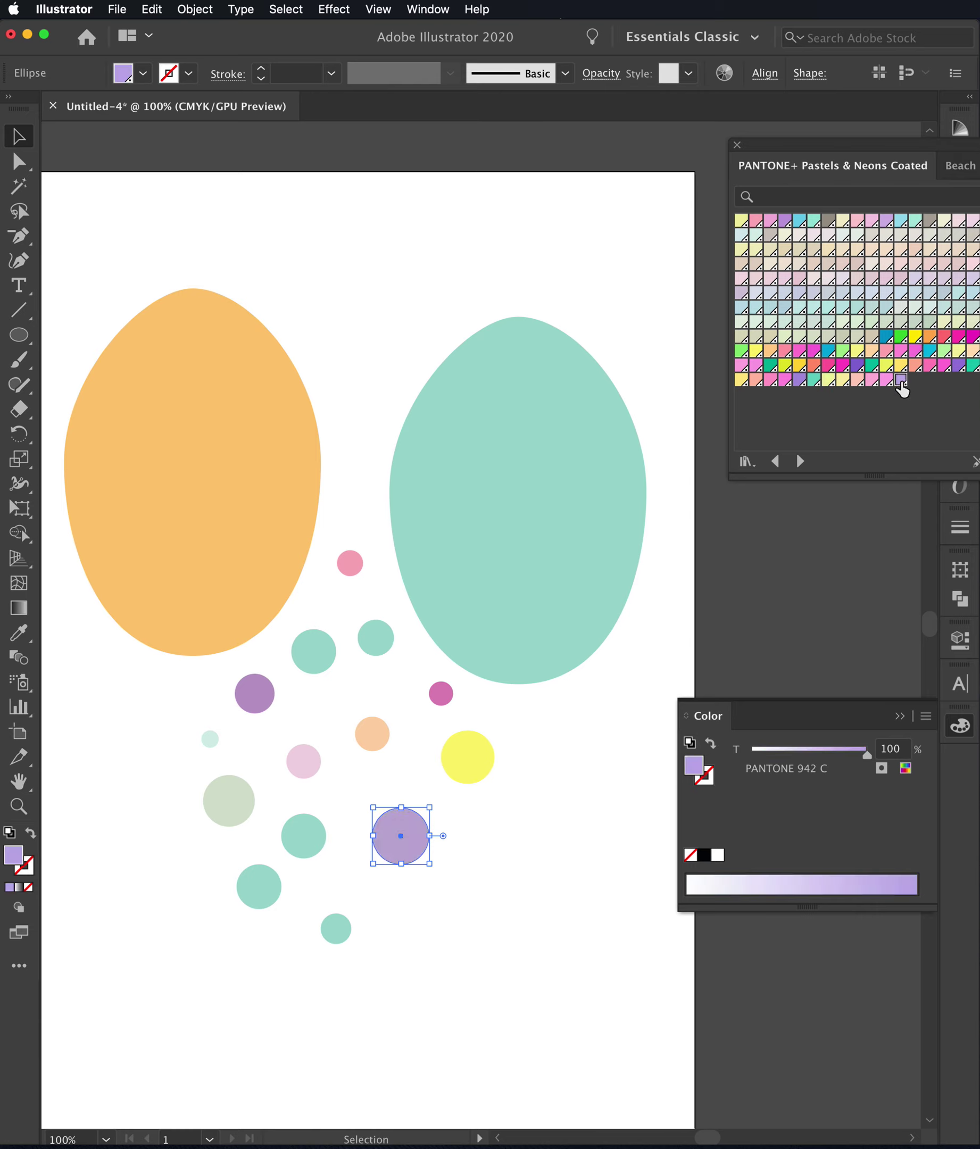
{"action": "left_click", "coordinate": [256, 889]}
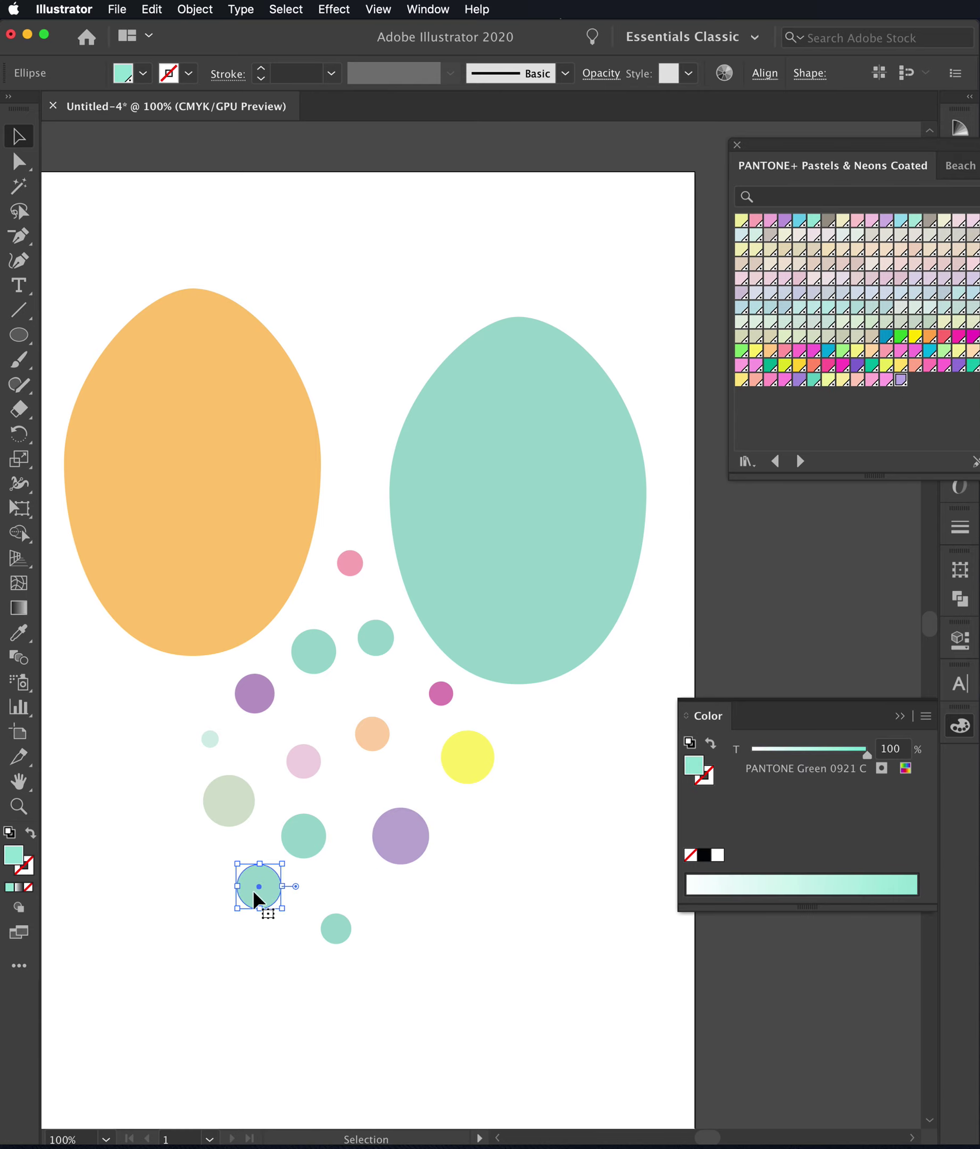
{"action": "left_click", "coordinate": [740, 220]}
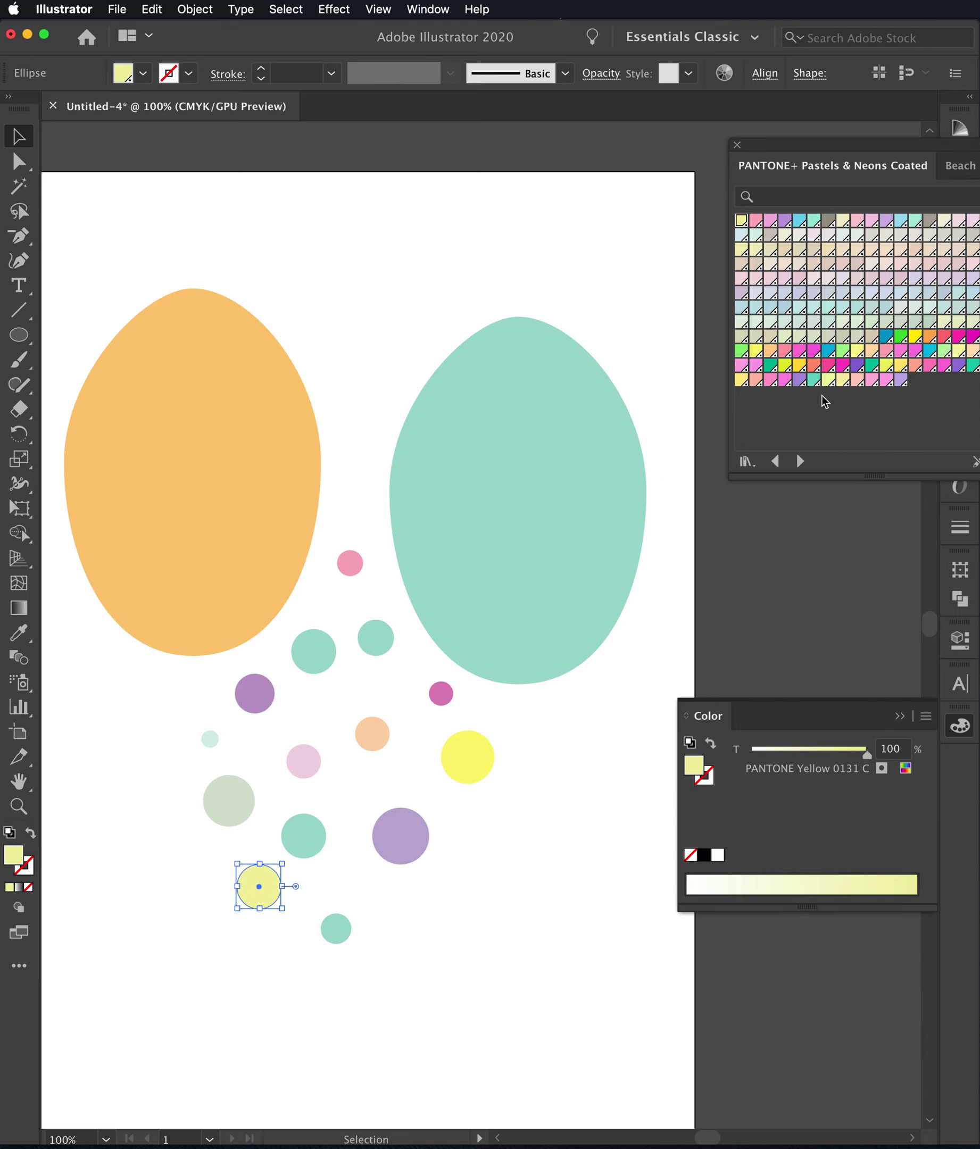
{"action": "left_click", "coordinate": [481, 1007]}
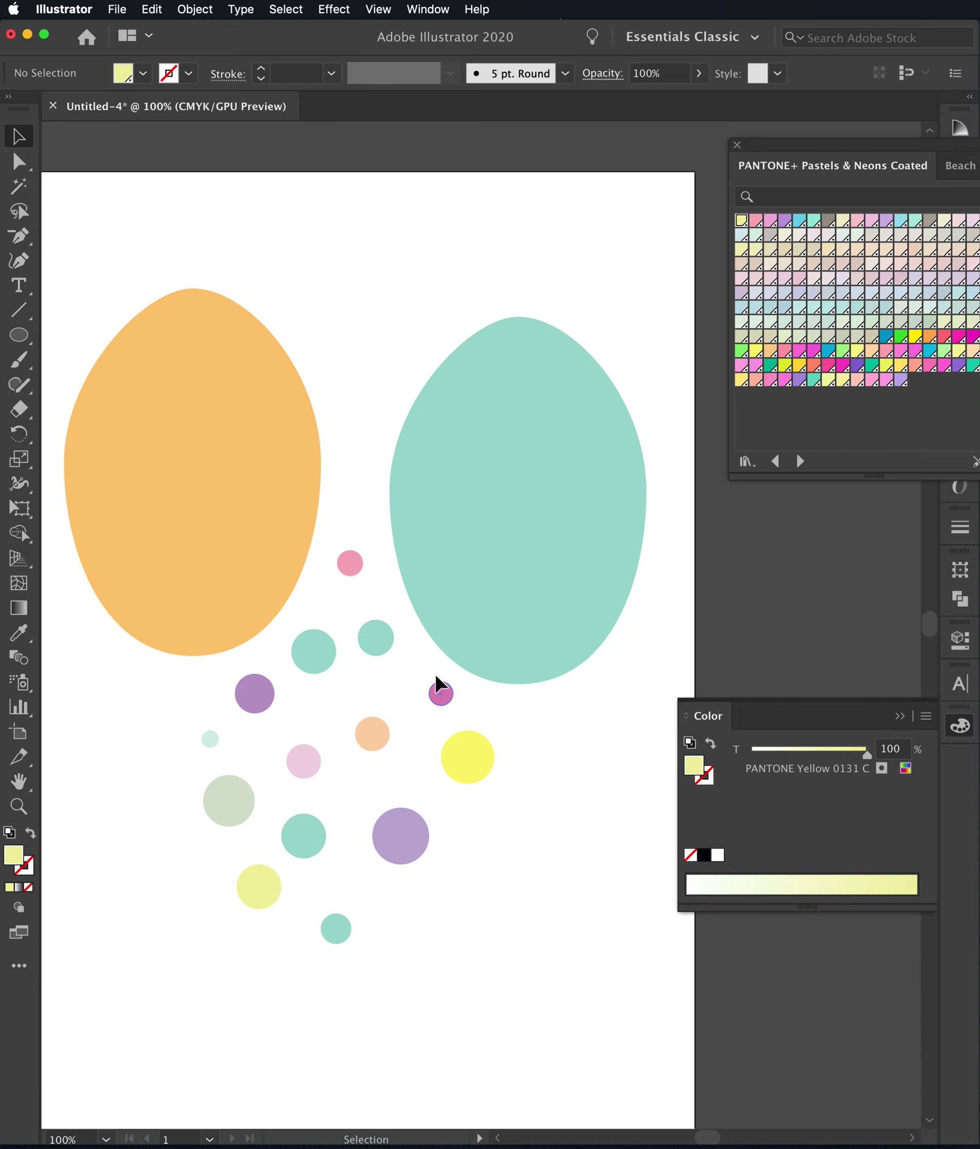
Fill the small circle near the green egg with pale green PANTONE 916 C and deselect it
{"action": "left_click", "coordinate": [368, 631]}
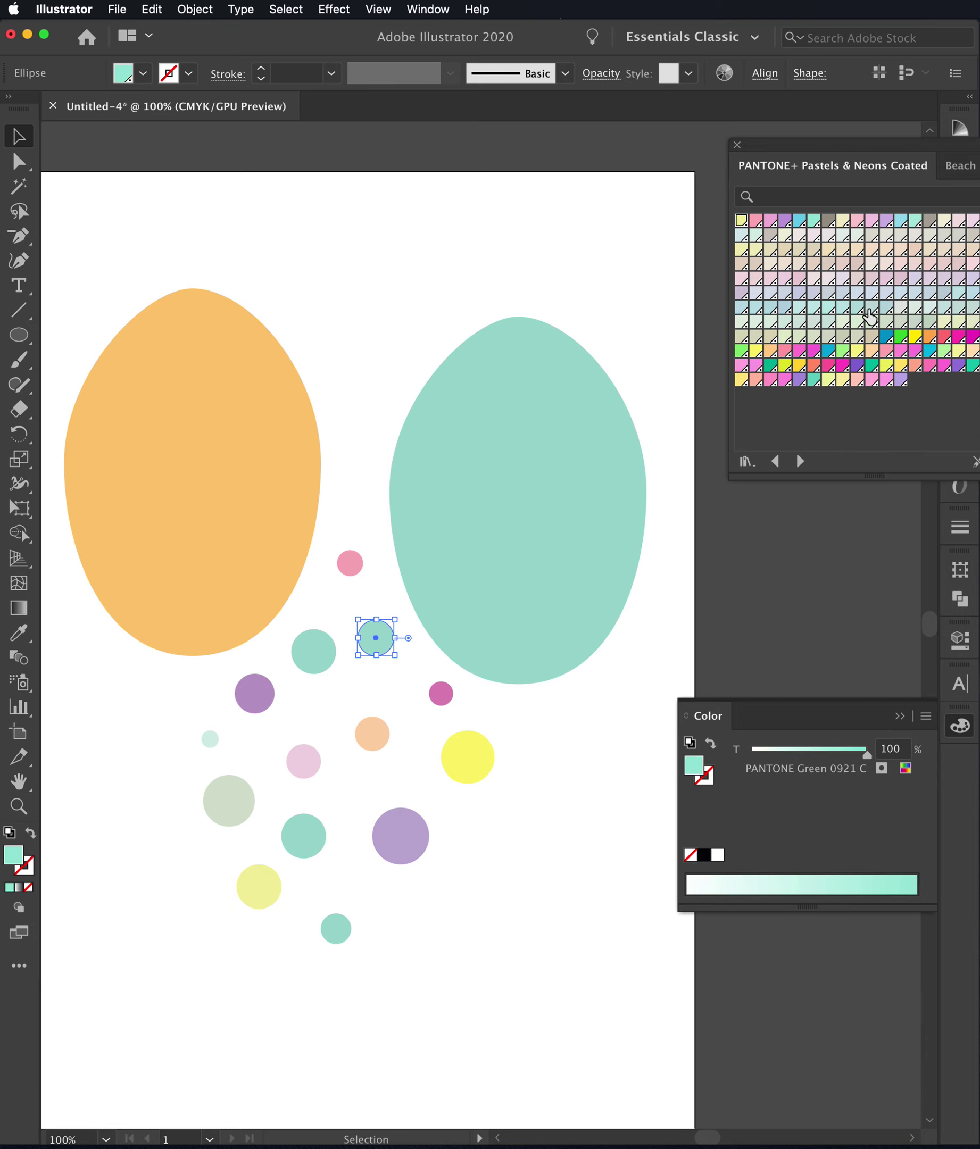
{"action": "left_click", "coordinate": [959, 351]}
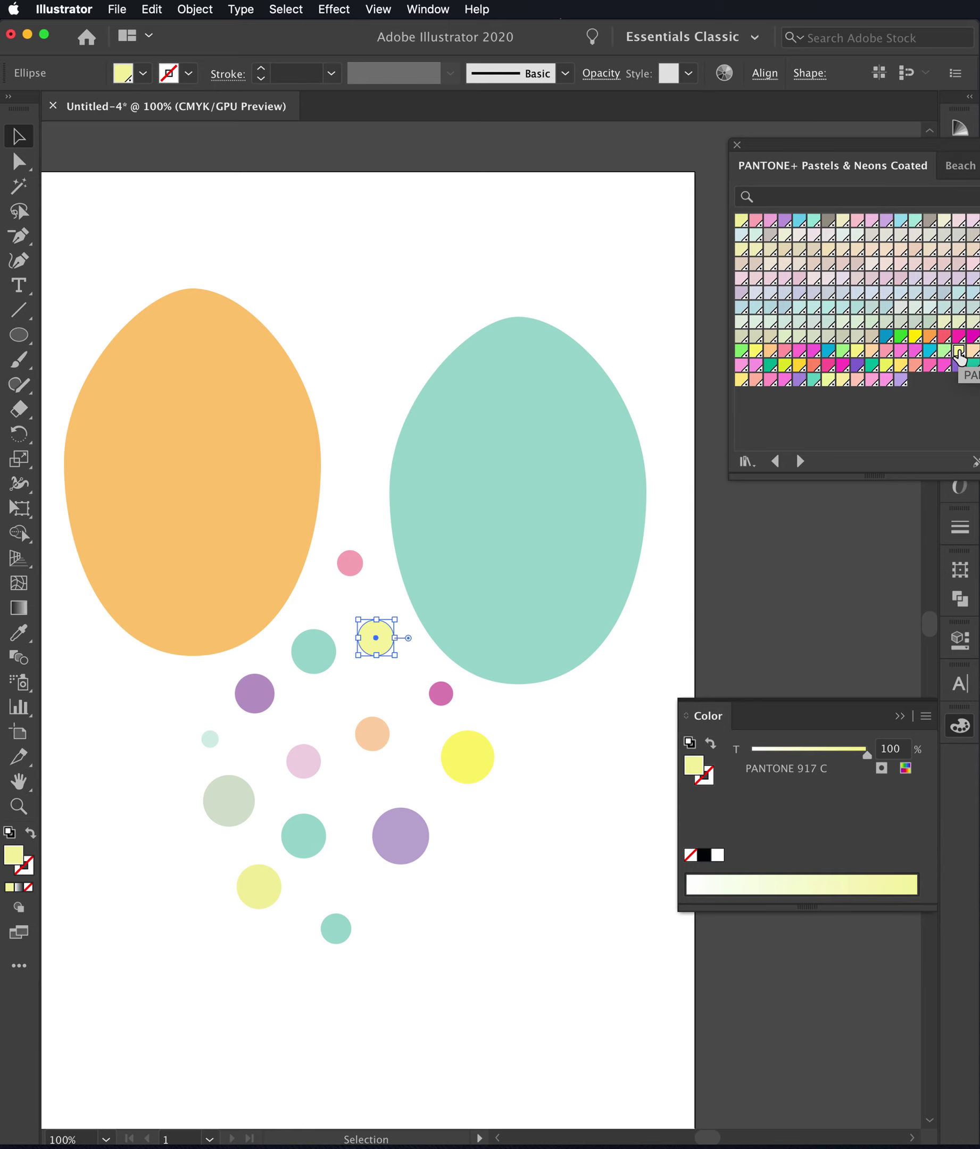
{"action": "left_click", "coordinate": [943, 350]}
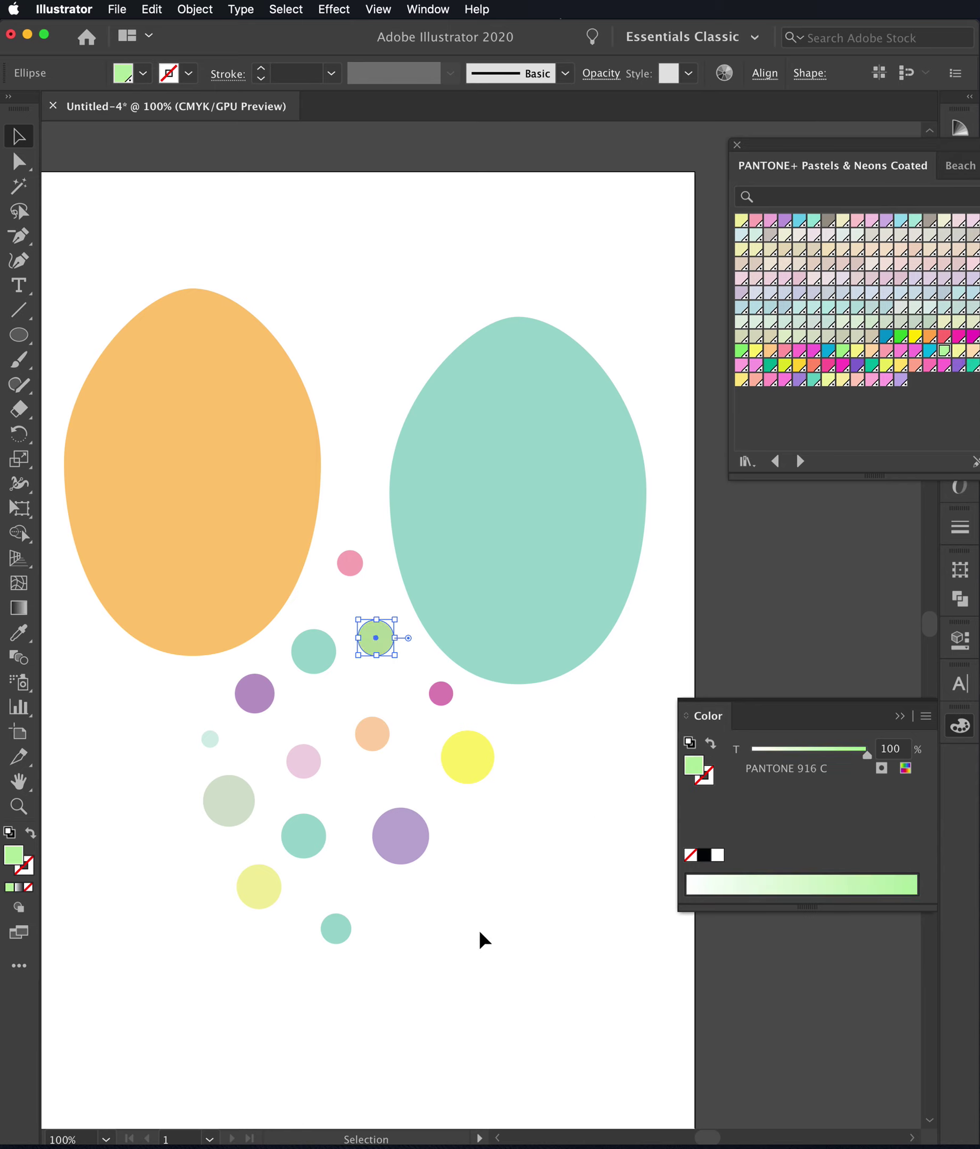
{"action": "left_click", "coordinate": [472, 938]}
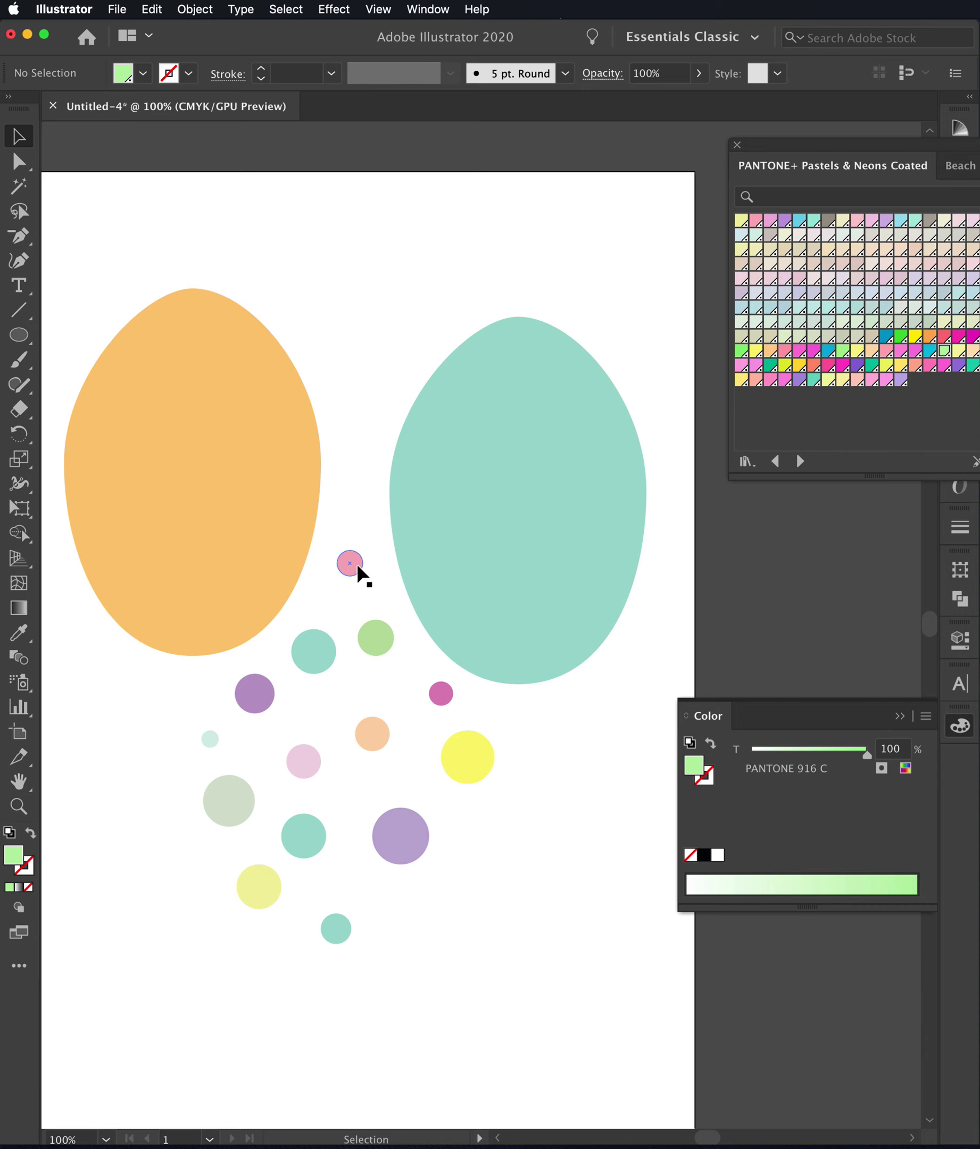
Move six dots onto the orange egg's upper area and recolour the peach dot PANTONE 9064 C
{"action": "left_click_drag", "start_coordinate": [356, 564], "coordinate": [185, 340]}
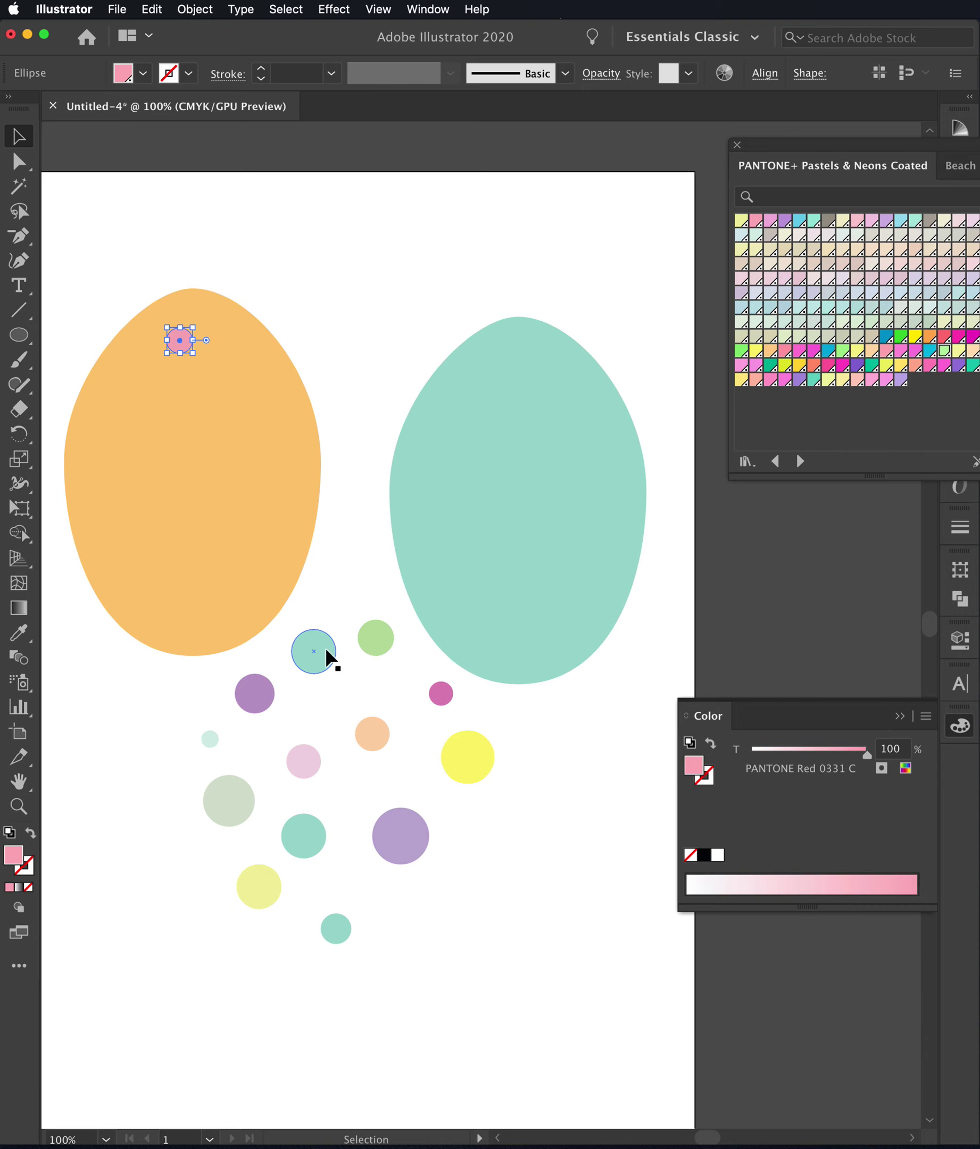
{"action": "left_click_drag", "start_coordinate": [326, 651], "coordinate": [138, 396]}
{"action": "left_click_drag", "start_coordinate": [372, 630], "coordinate": [190, 372]}
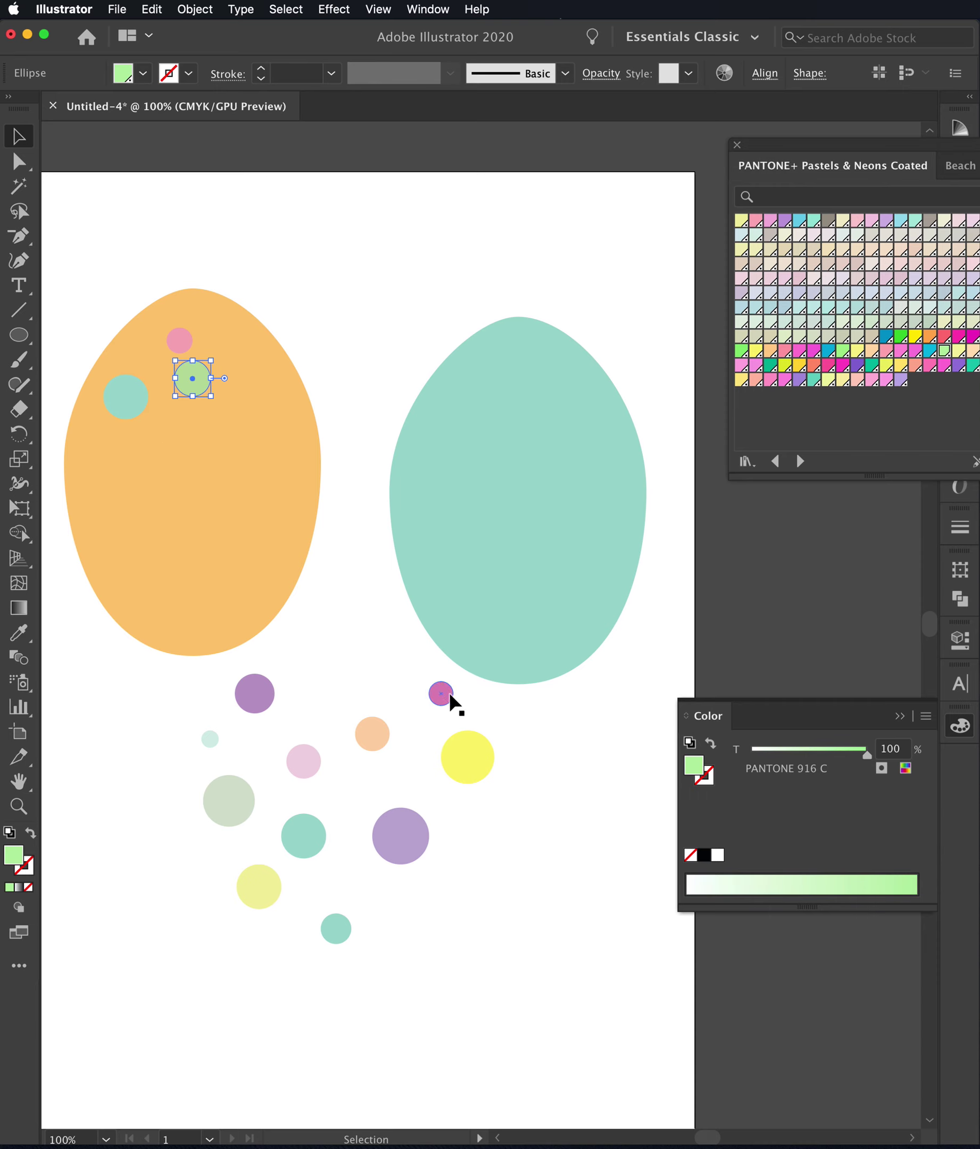
{"action": "left_click_drag", "start_coordinate": [449, 691], "coordinate": [290, 408]}
{"action": "left_click_drag", "start_coordinate": [476, 767], "coordinate": [232, 457]}
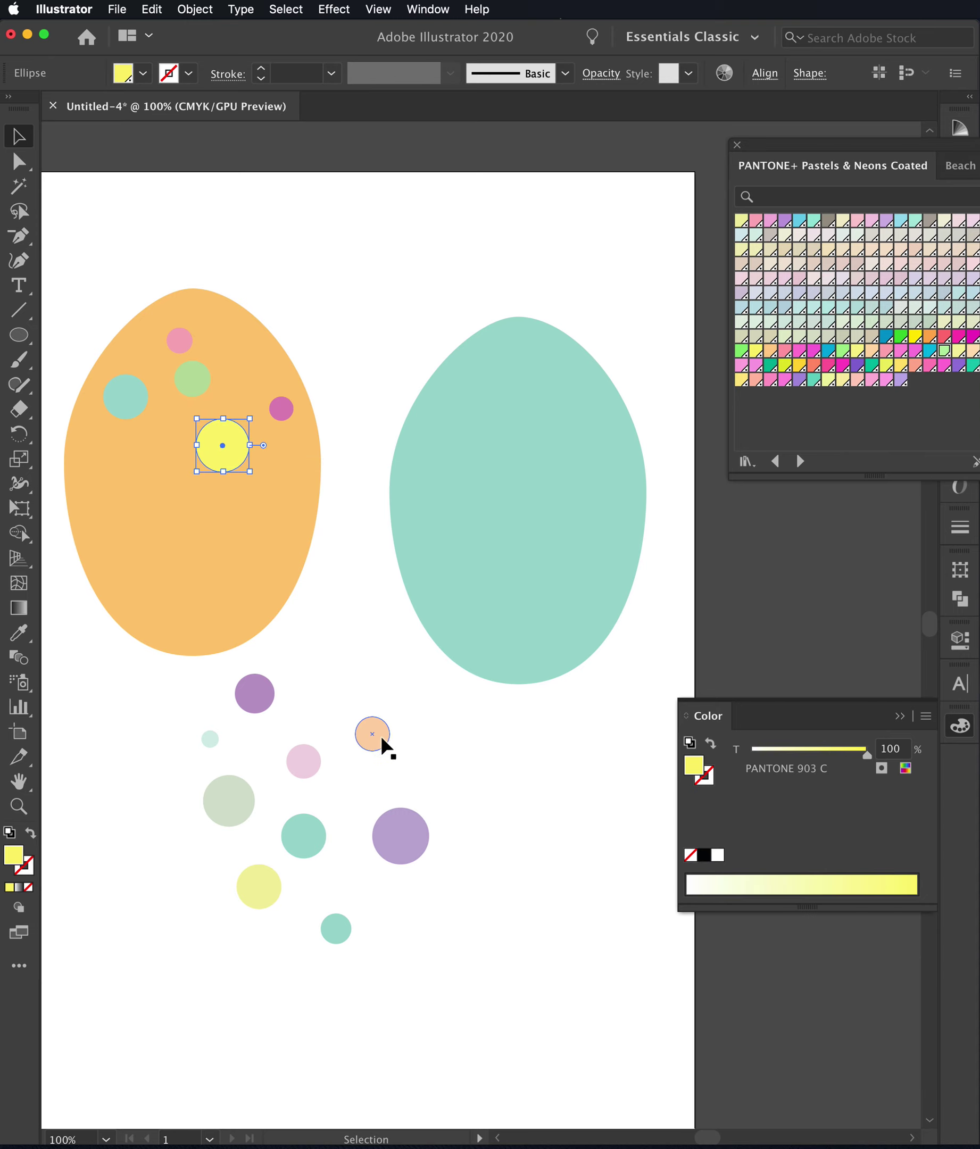
{"action": "left_click_drag", "start_coordinate": [381, 735], "coordinate": [288, 469]}
{"action": "left_click", "coordinate": [785, 235]}
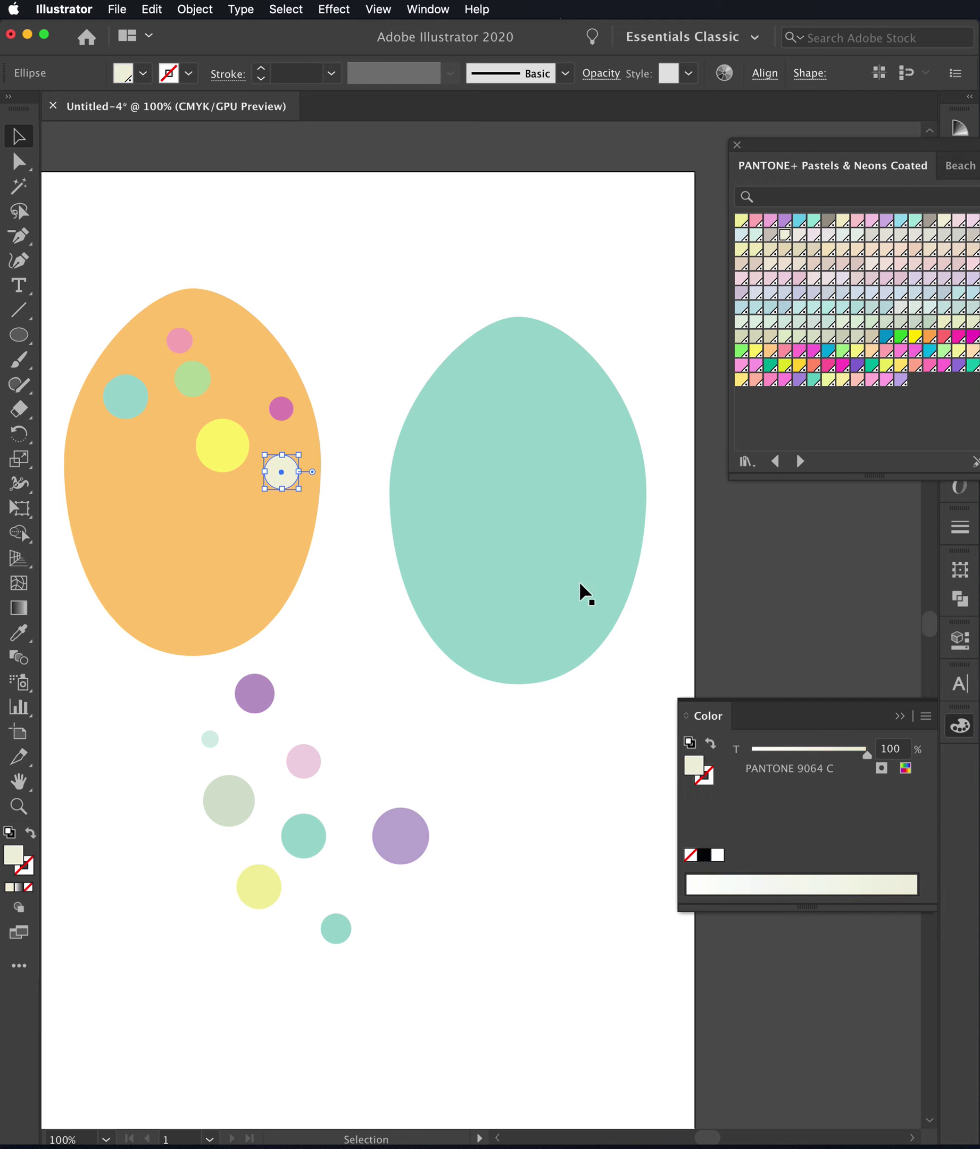
{"action": "left_click", "coordinate": [462, 785]}
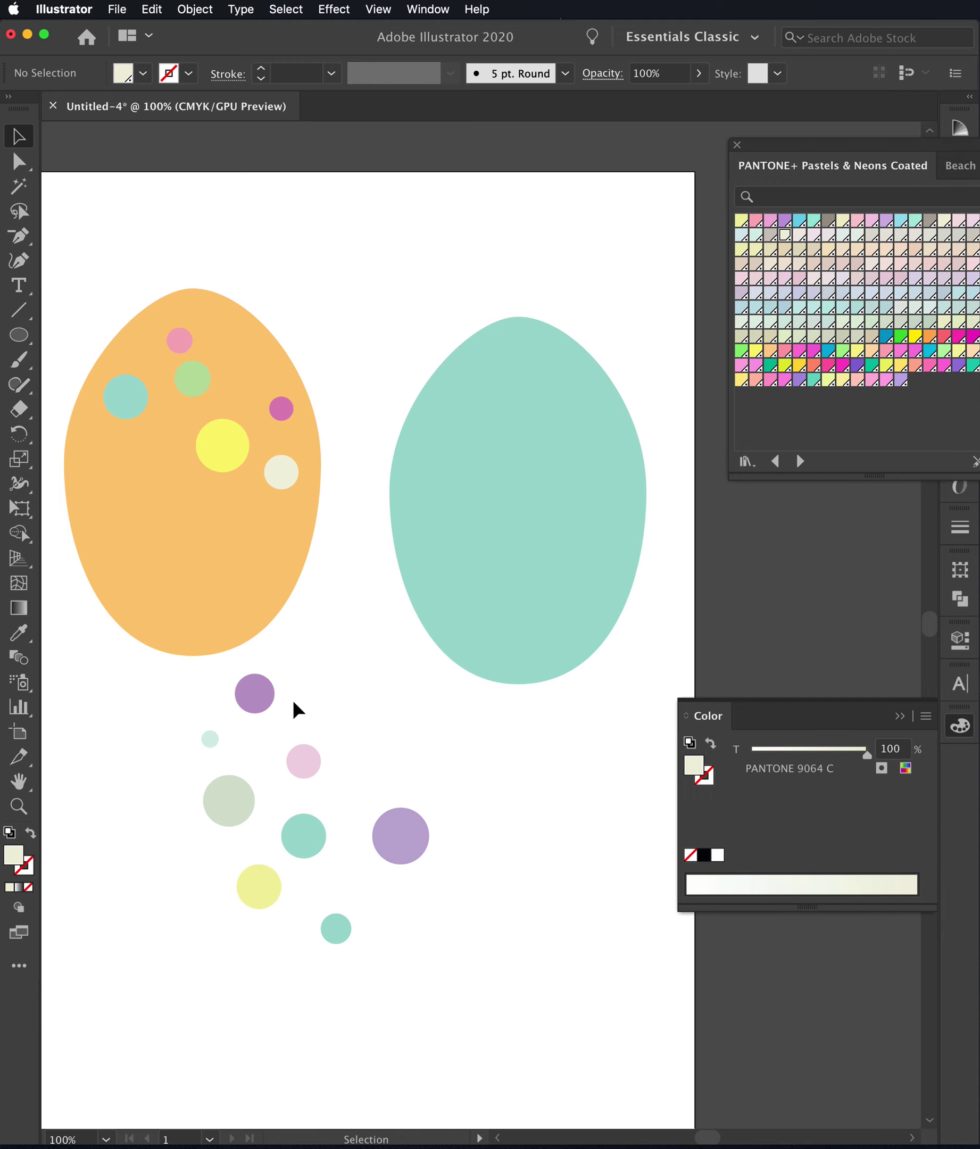
Drag the remaining purple, green, pale, yellow, teal and pink dots onto the orange egg
{"action": "left_click_drag", "start_coordinate": [264, 711], "coordinate": [238, 532]}
{"action": "left_click_drag", "start_coordinate": [224, 816], "coordinate": [131, 488]}
{"action": "left_click_drag", "start_coordinate": [210, 739], "coordinate": [103, 529]}
{"action": "left_click", "coordinate": [249, 888]}
{"action": "left_click_drag", "start_coordinate": [262, 899], "coordinate": [139, 583]}
{"action": "left_click_drag", "start_coordinate": [317, 849], "coordinate": [204, 586]}
{"action": "left_click_drag", "start_coordinate": [374, 819], "coordinate": [265, 578]}
{"action": "left_click_drag", "start_coordinate": [336, 937], "coordinate": [174, 523]}
{"action": "left_click_drag", "start_coordinate": [314, 758], "coordinate": [247, 350]}
{"action": "left_click_drag", "start_coordinate": [206, 600], "coordinate": [204, 628]}
Rearrange the dots across the egg and Option-drag a copy of the small pale dot
{"action": "left_click_drag", "start_coordinate": [250, 578], "coordinate": [111, 440]}
{"action": "left_click", "coordinate": [149, 481]}
{"action": "left_click_drag", "start_coordinate": [223, 567], "coordinate": [234, 582]}
{"action": "left_click_drag", "start_coordinate": [227, 448], "coordinate": [231, 502]}
{"action": "left_click_drag", "start_coordinate": [286, 470], "coordinate": [234, 420]}
{"action": "left_click_drag", "start_coordinate": [157, 482], "coordinate": [231, 522]}
{"action": "mouse_move", "coordinate": [170, 513]}
{"action": "left_mouse_down"}
{"action": "mouse_move", "coordinate": [133, 482]}
{"action": "mouse_move", "coordinate": [156, 502]}
{"action": "left_mouse_up"}
{"action": "left_click", "coordinate": [95, 472]}
{"action": "left_click_drag", "start_coordinate": [242, 577], "coordinate": [238, 567]}
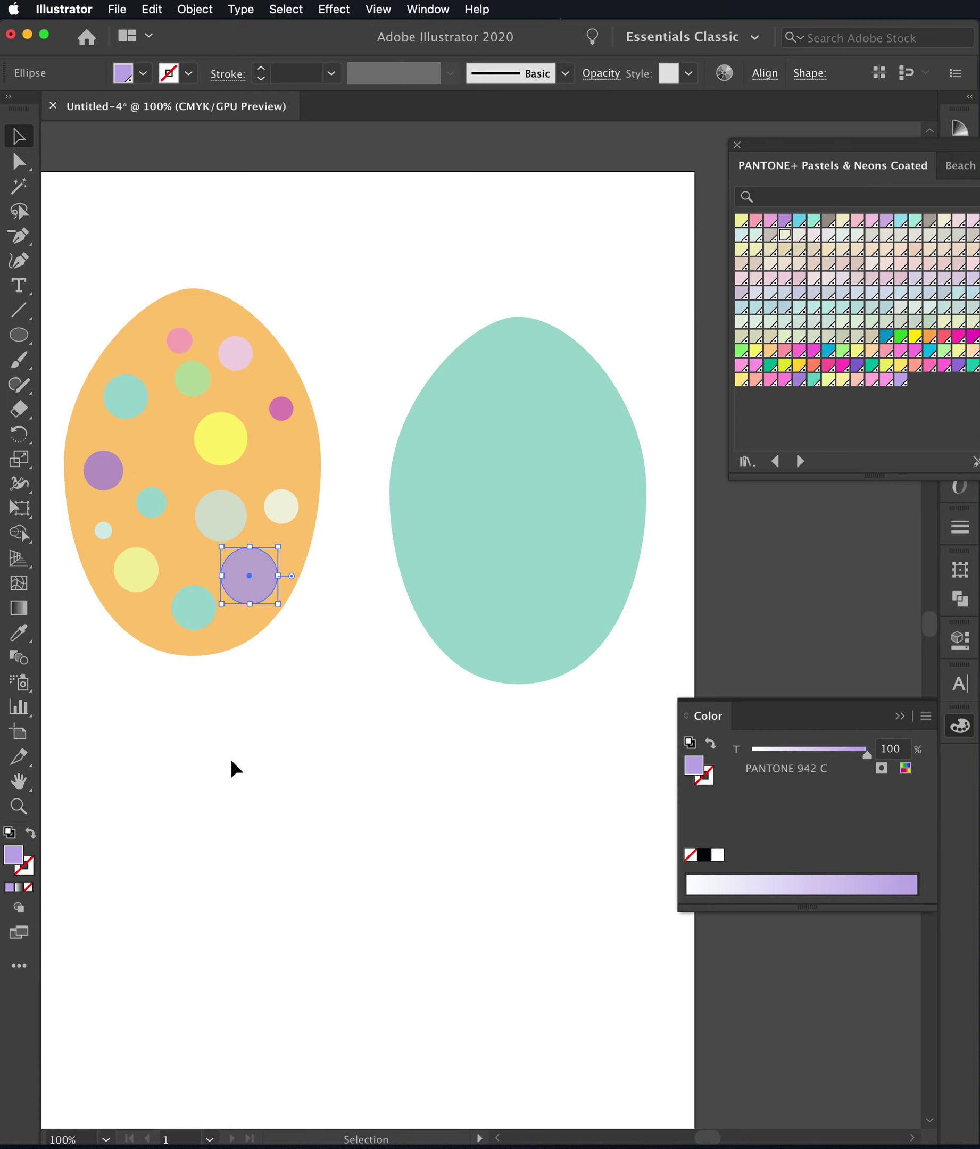
{"action": "left_click", "coordinate": [301, 863]}
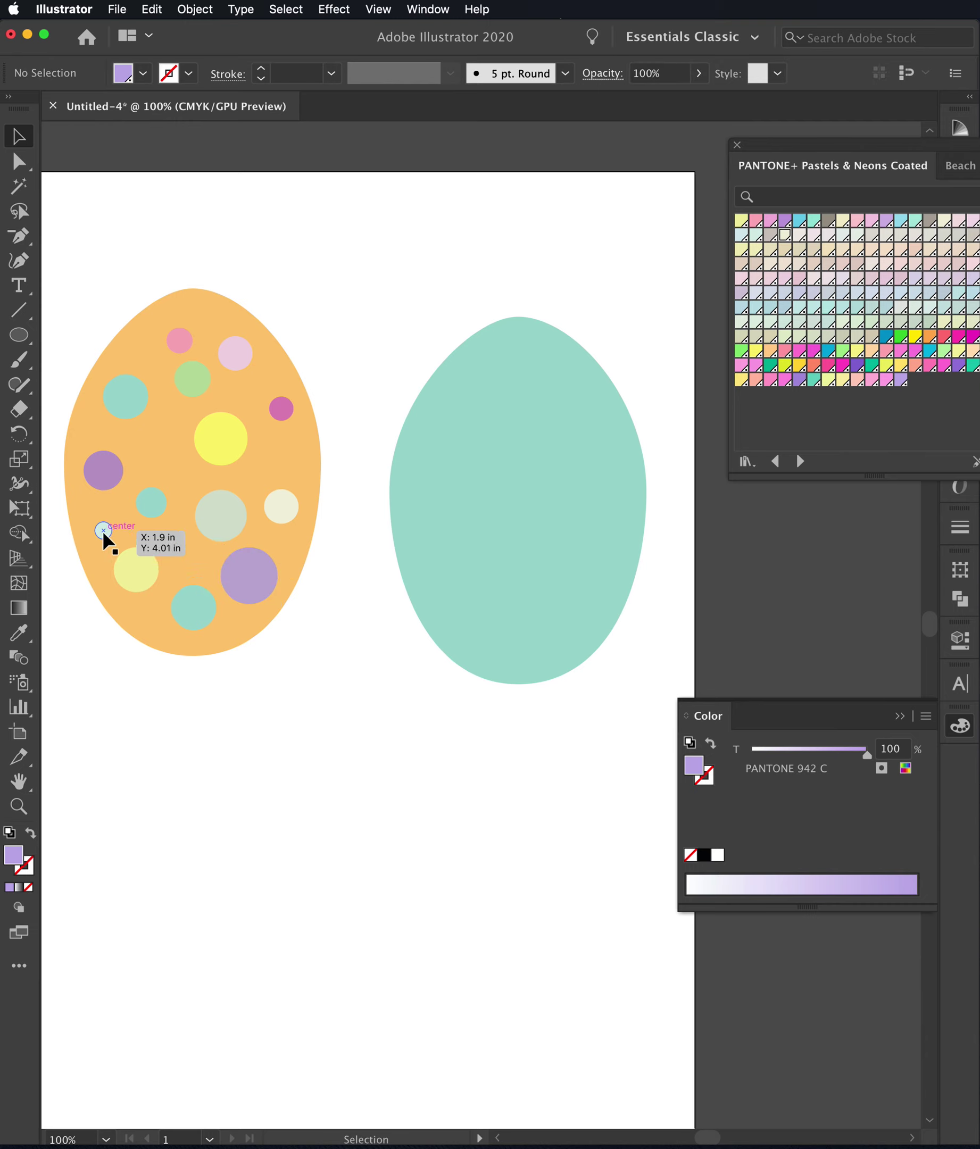
{"action": "left_click_drag", "start_coordinate": [102, 530], "coordinate": [235, 623]}
Add another small pale dot on the egg and copy the lavender dot onto the teal egg's lower-left edge
{"action": "left_click", "coordinate": [322, 696]}
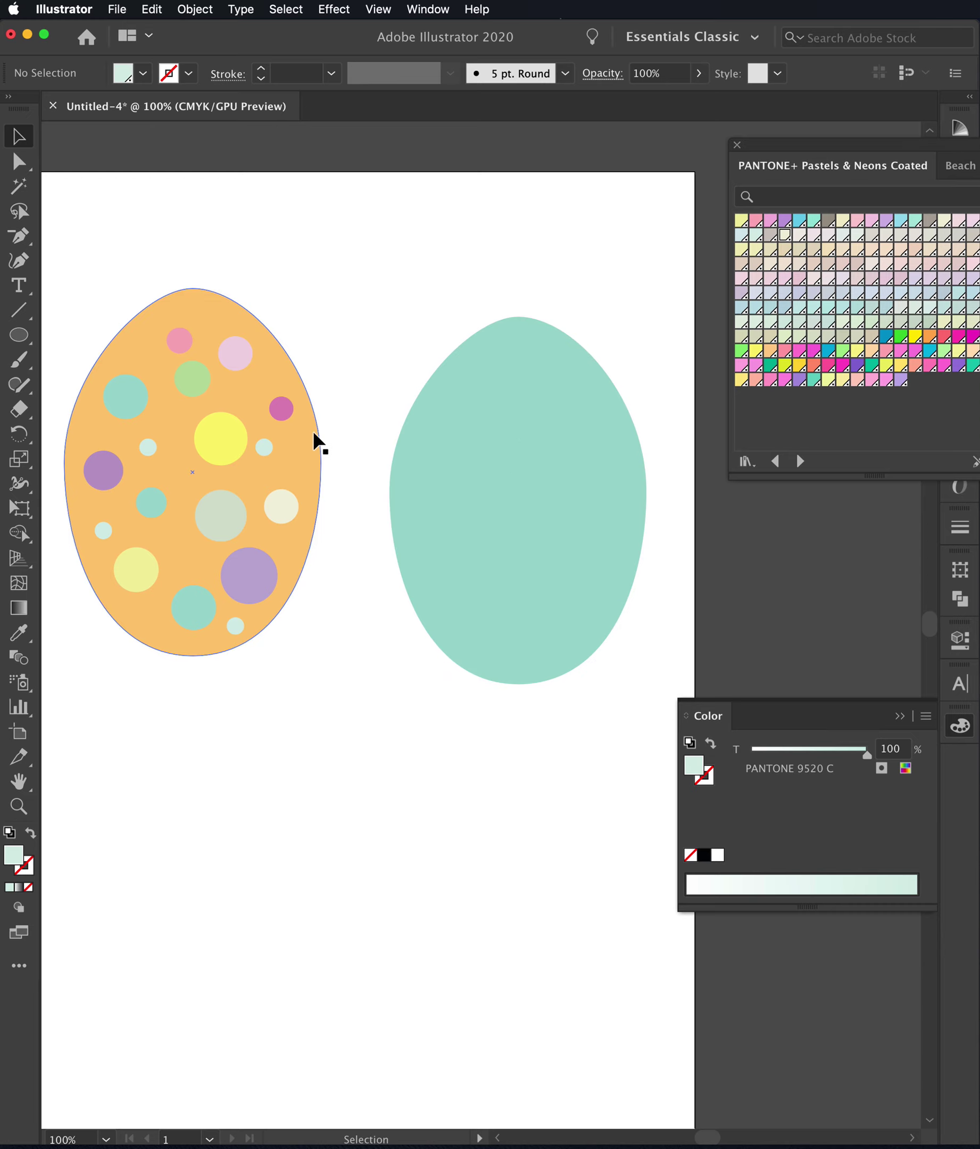
{"action": "left_click", "coordinate": [114, 471]}
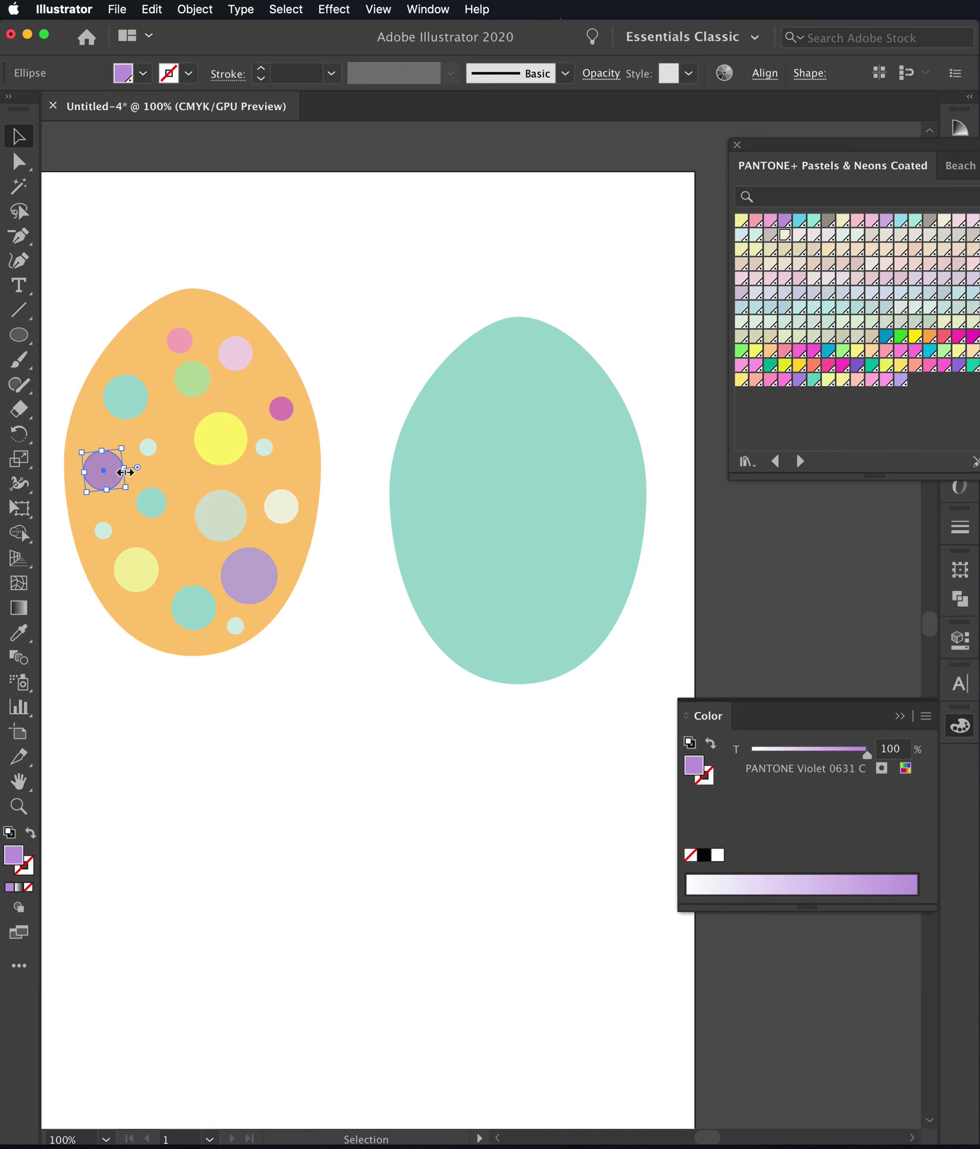
{"action": "left_click", "coordinate": [326, 740]}
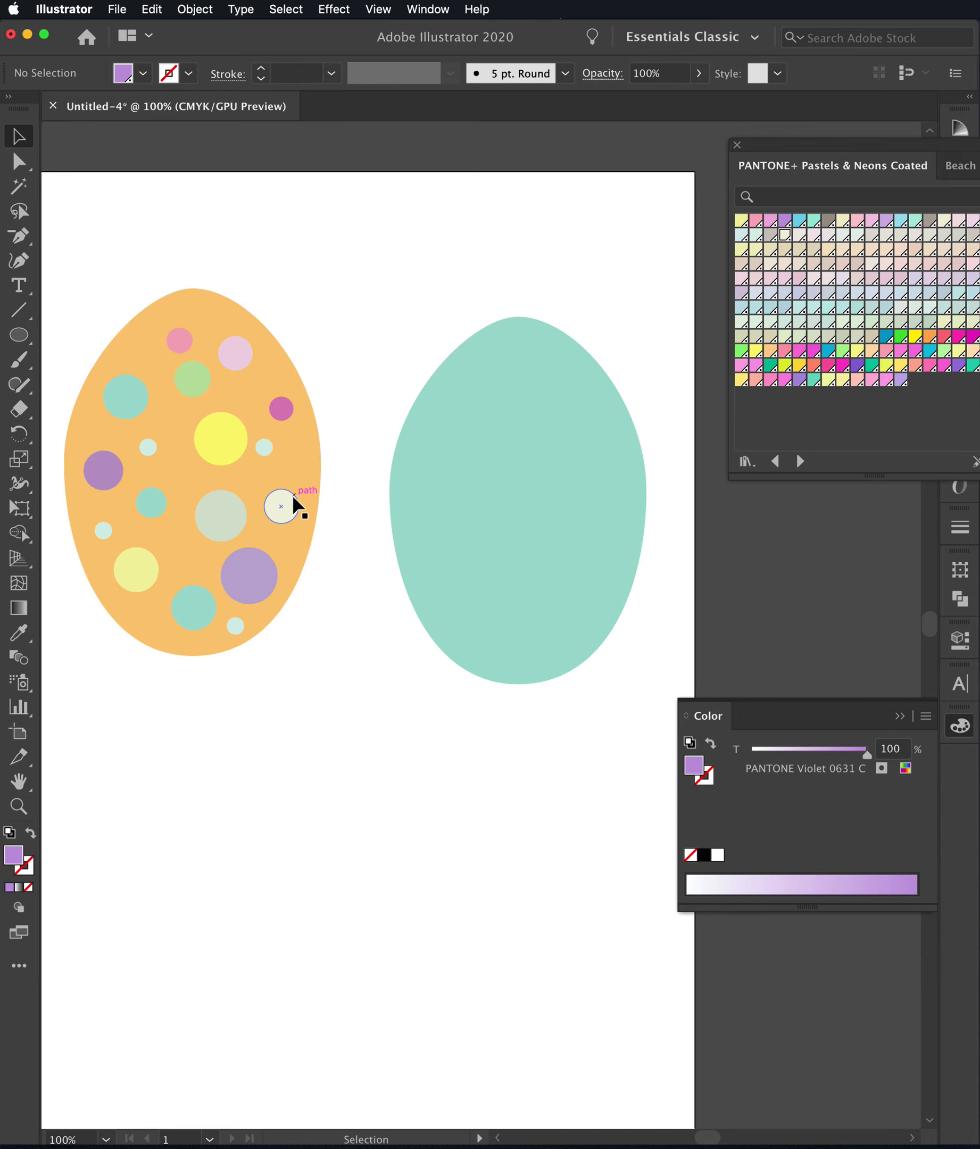
{"action": "left_click", "coordinate": [263, 576]}
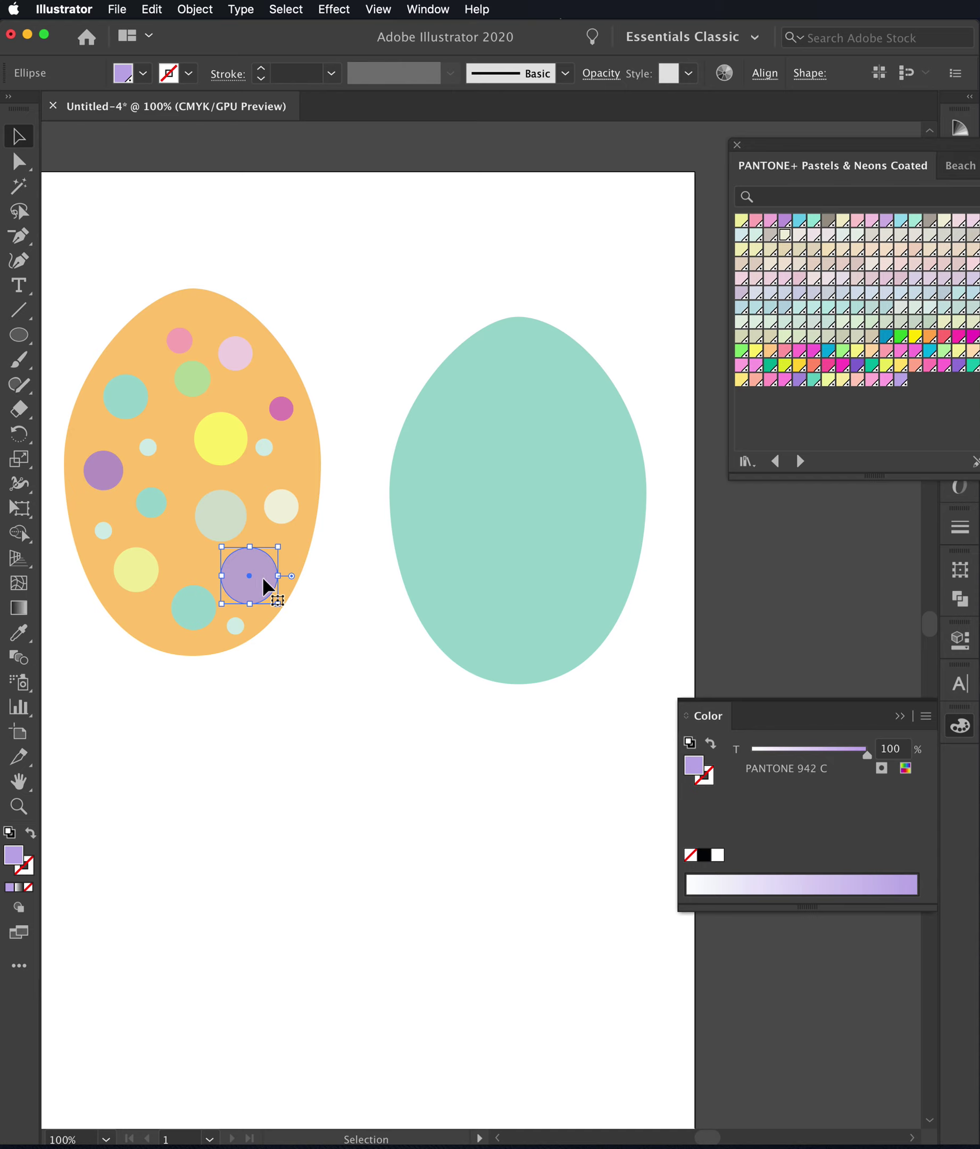
{"action": "left_click_drag", "start_coordinate": [262, 575], "coordinate": [448, 631]}
{"action": "left_click", "coordinate": [518, 916]}
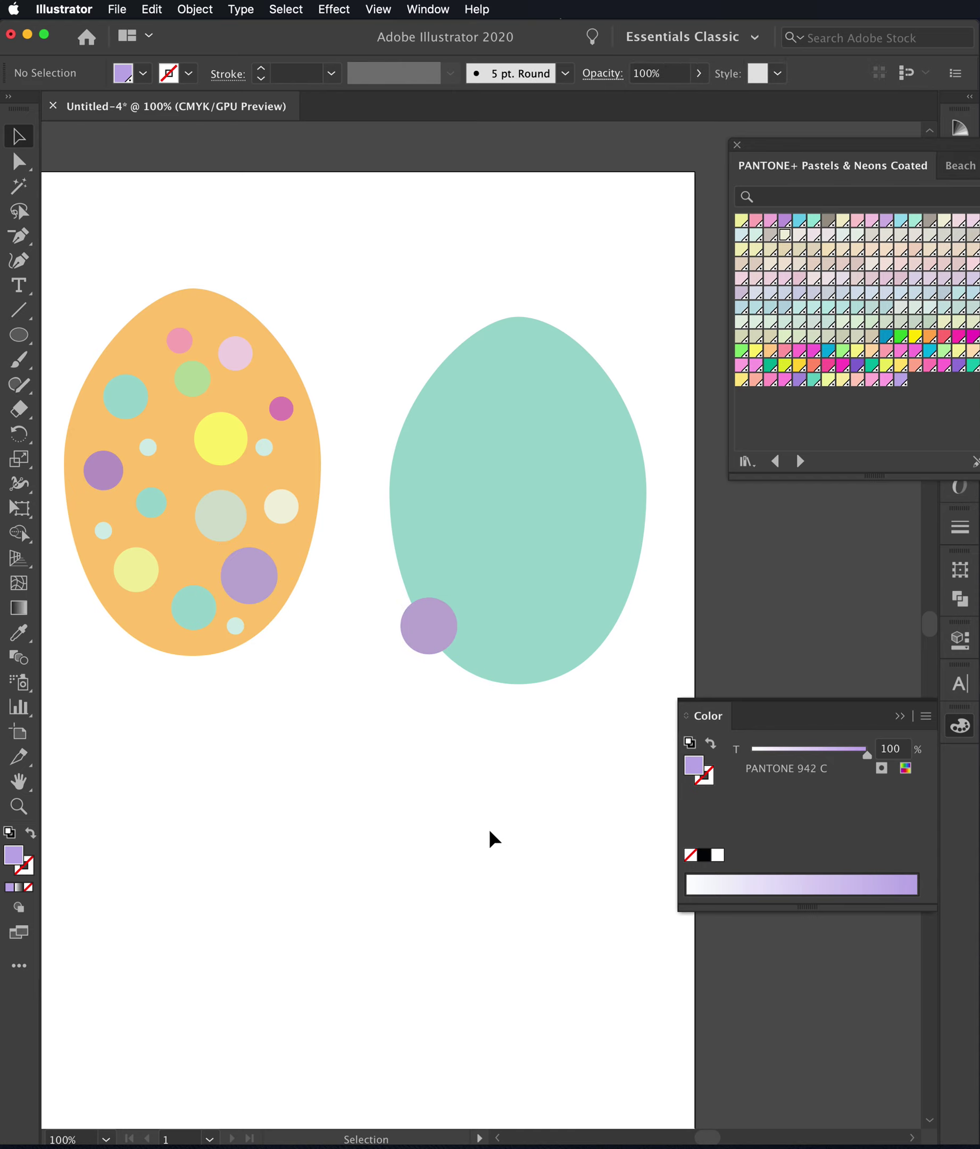
Option-drag a copy of the teal egg down near the artboard bottom
{"action": "left_click_drag", "start_coordinate": [530, 526], "coordinate": [304, 948]}
{"action": "left_click", "coordinate": [467, 710]}
{"action": "left_click", "coordinate": [428, 646]}
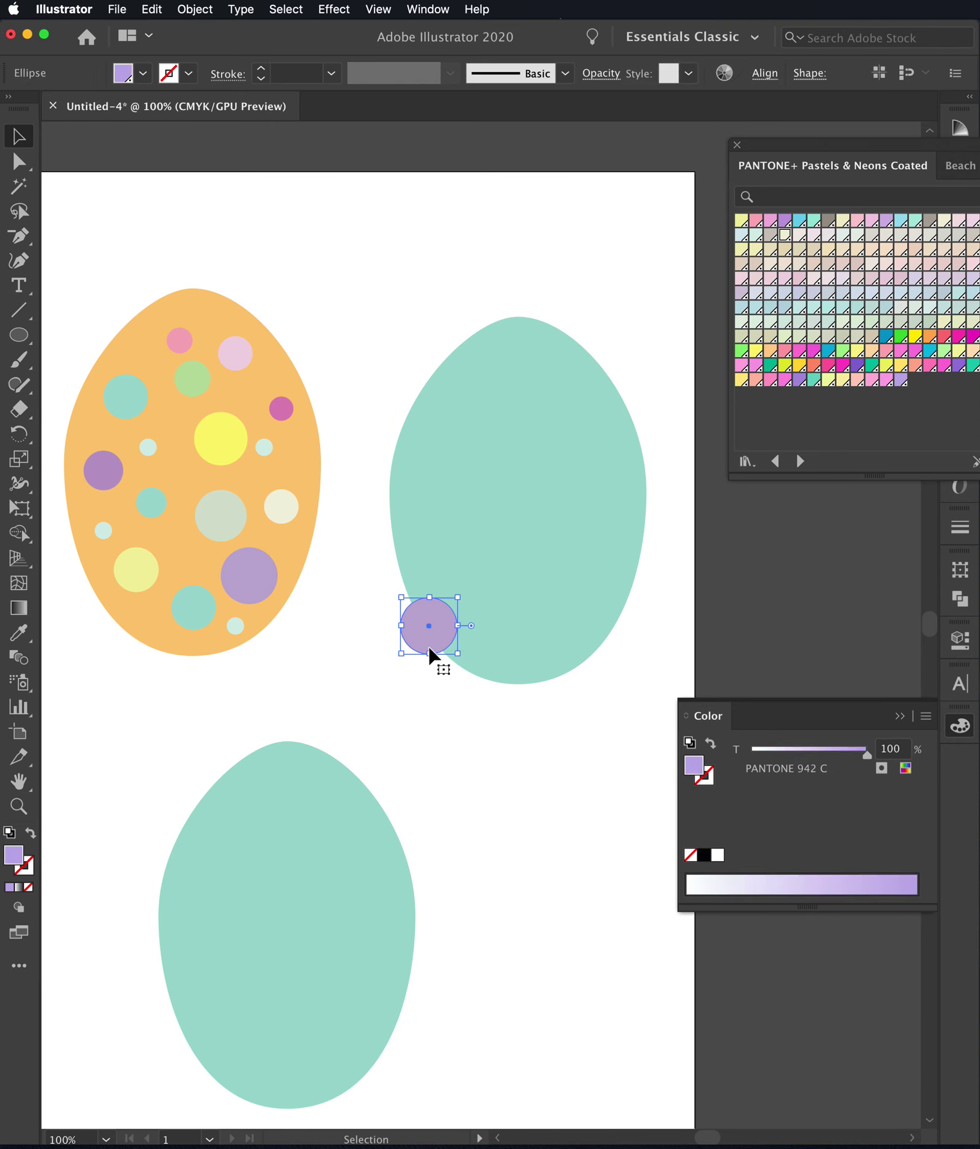
{"action": "left_click", "coordinate": [562, 814]}
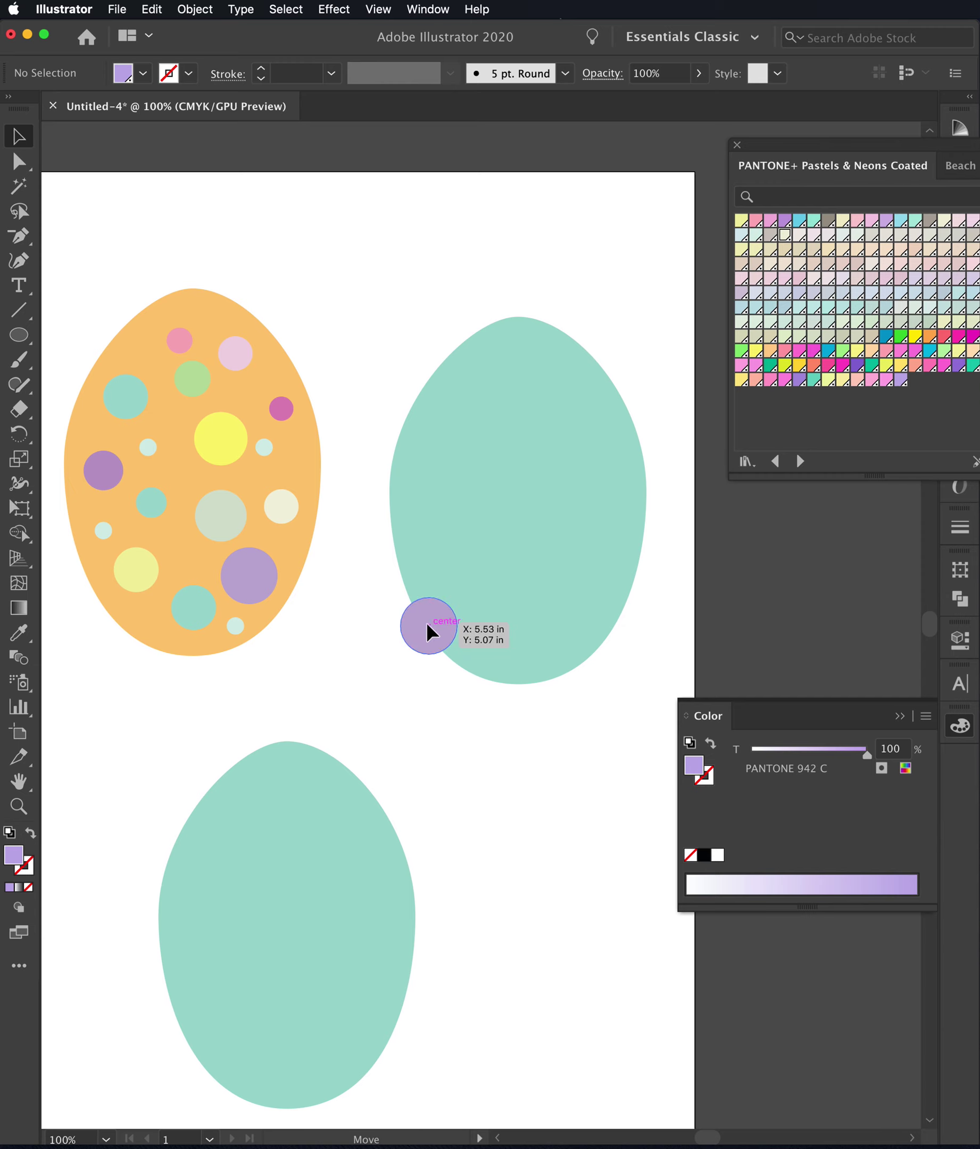
Select the lavender dot together with the teal egg
{"action": "left_click", "coordinate": [425, 621]}
{"action": "left_click", "coordinate": [466, 734]}
{"action": "left_click", "coordinate": [430, 619]}
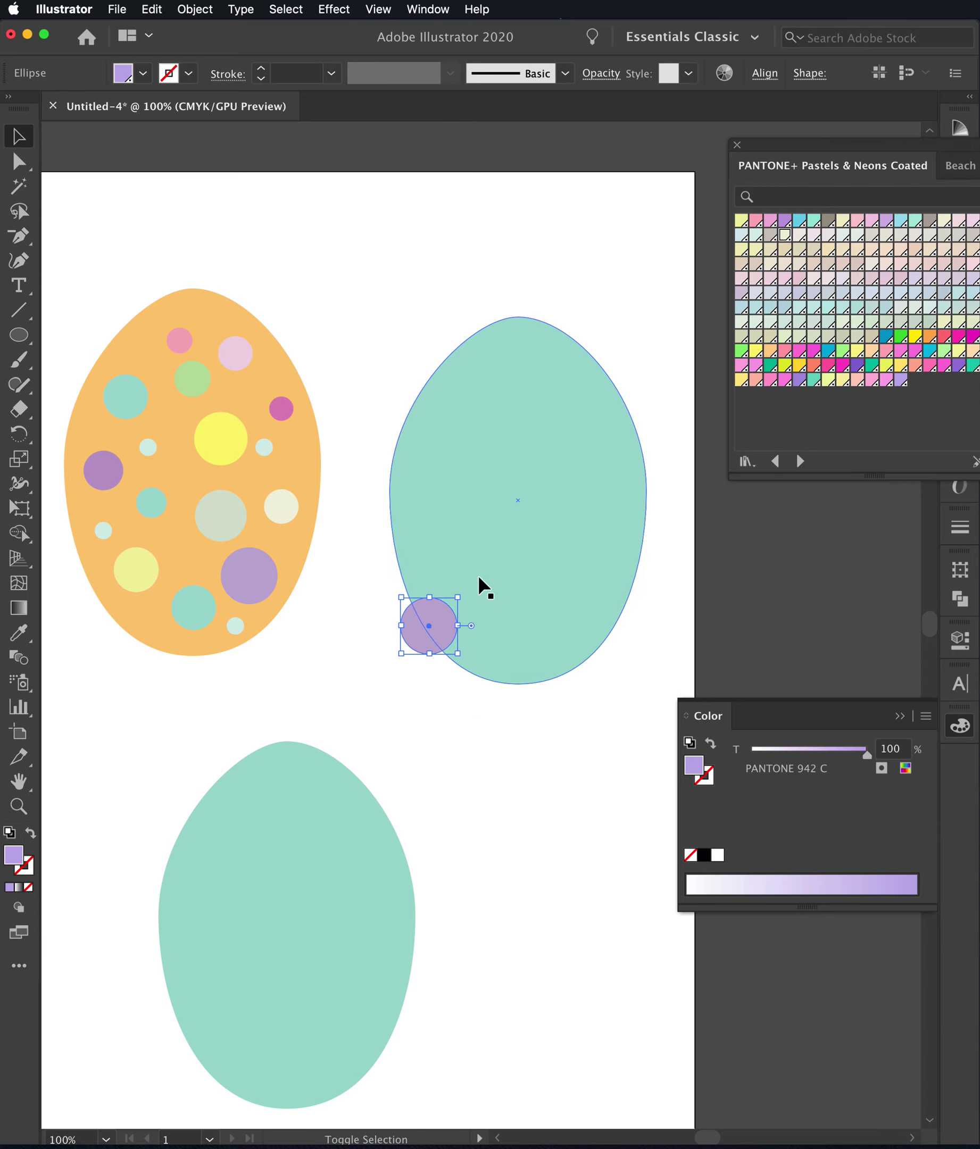
{"action": "left_click", "coordinate": [500, 588], "text": "shift"}
{"action": "left_click", "coordinate": [519, 831]}
{"action": "left_click", "coordinate": [437, 634]}
{"action": "left_click", "coordinate": [502, 445], "text": "shift"}
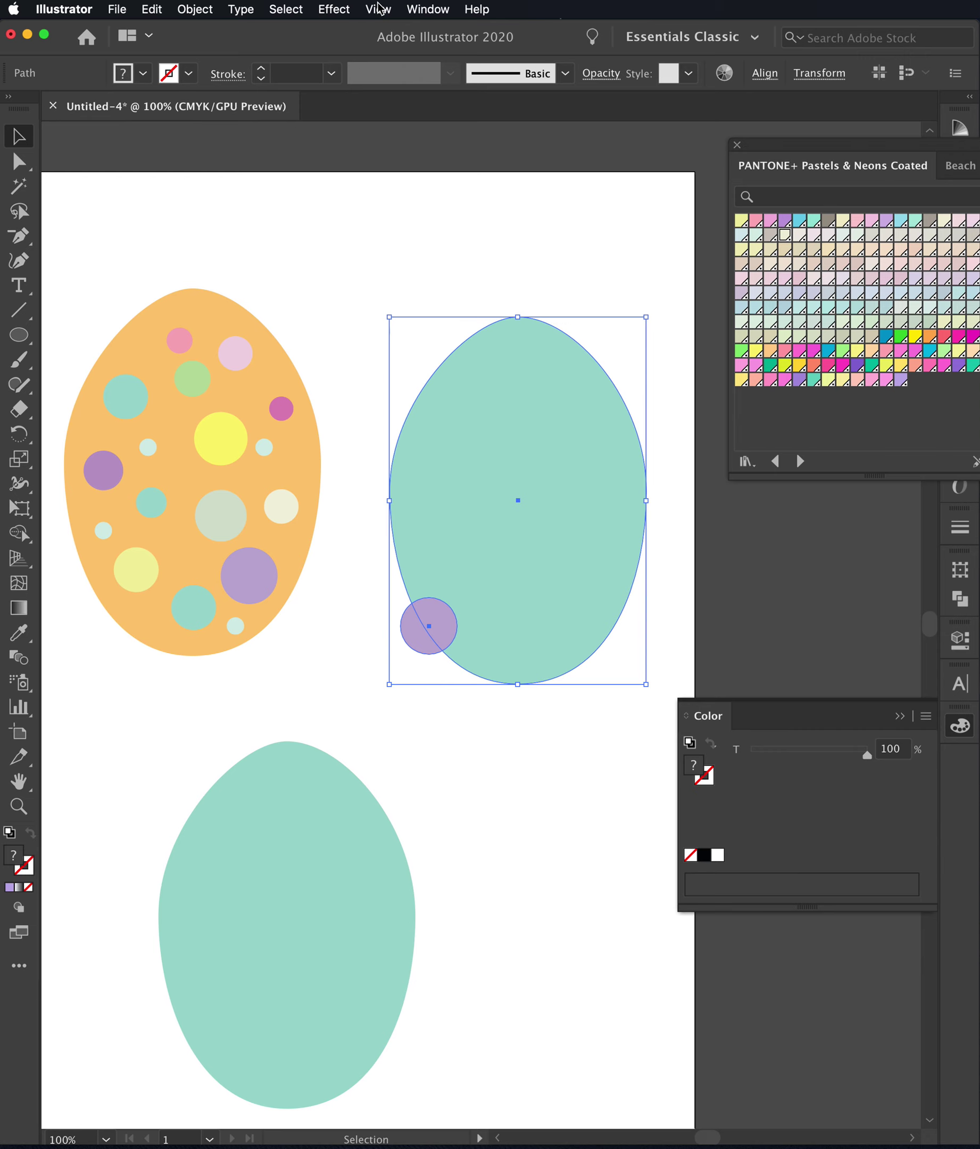
Open Window > Pathfinder and try Intersect, then undo it to restore the egg and dot
{"action": "left_click", "coordinate": [426, 9]}
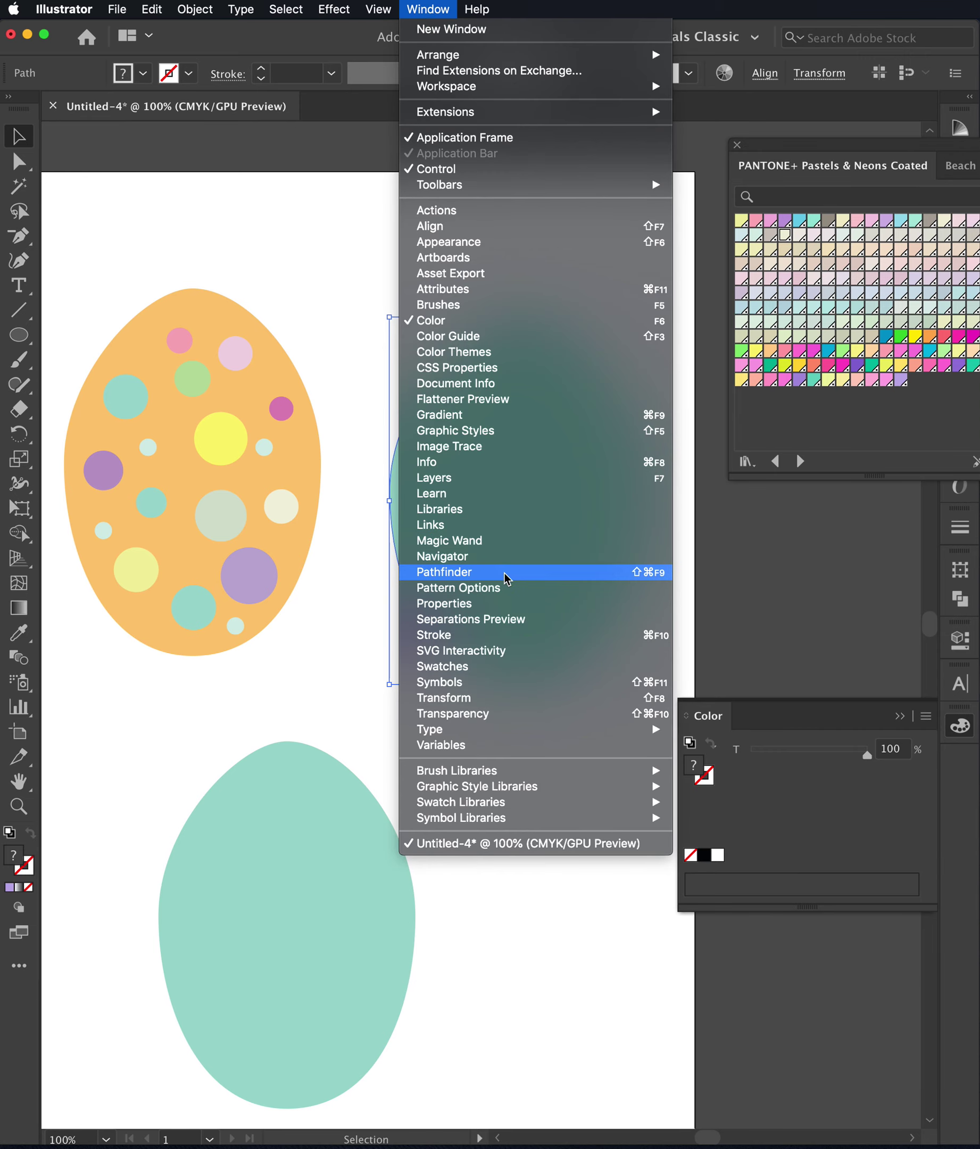
{"action": "left_click", "coordinate": [504, 574]}
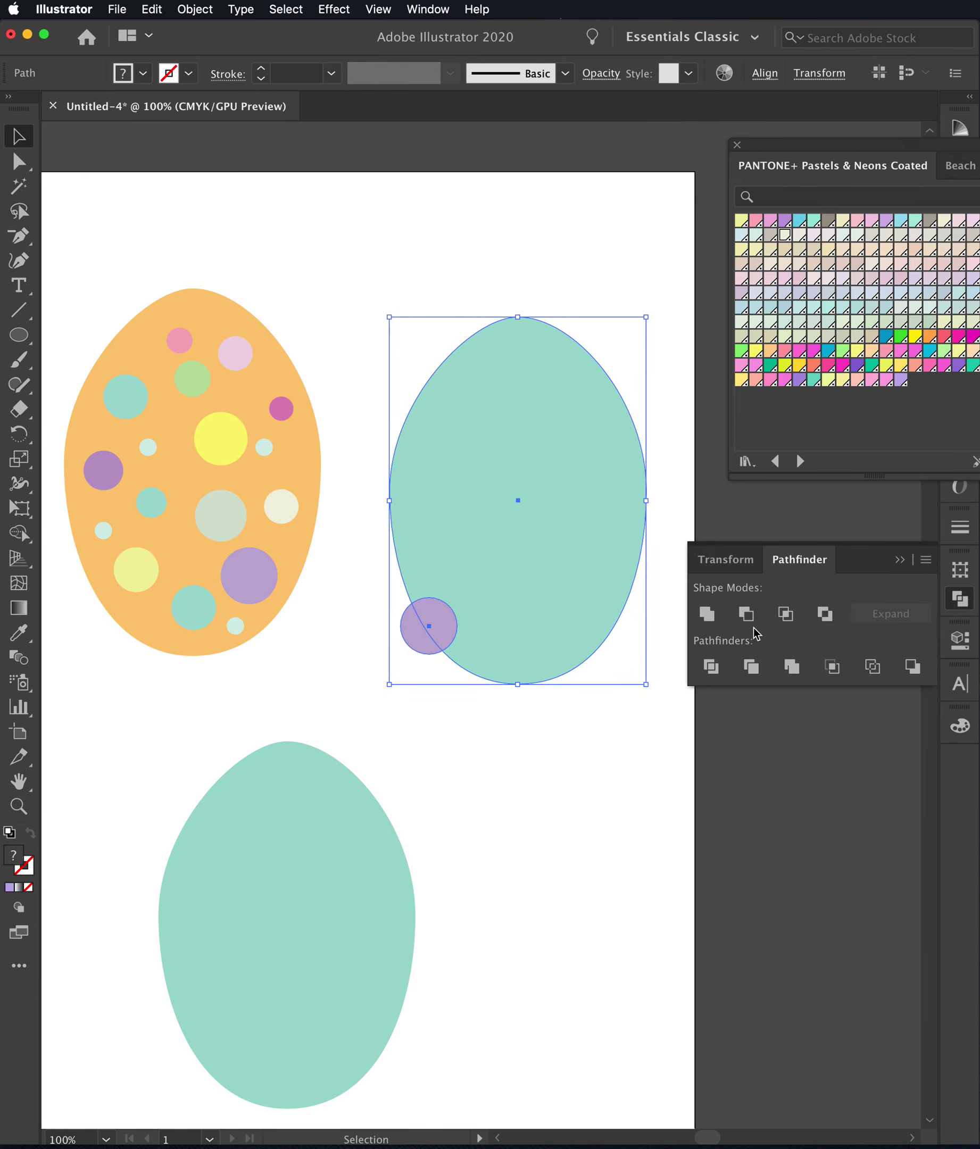
{"action": "left_click", "coordinate": [786, 616]}
{"action": "left_click", "coordinate": [587, 734]}
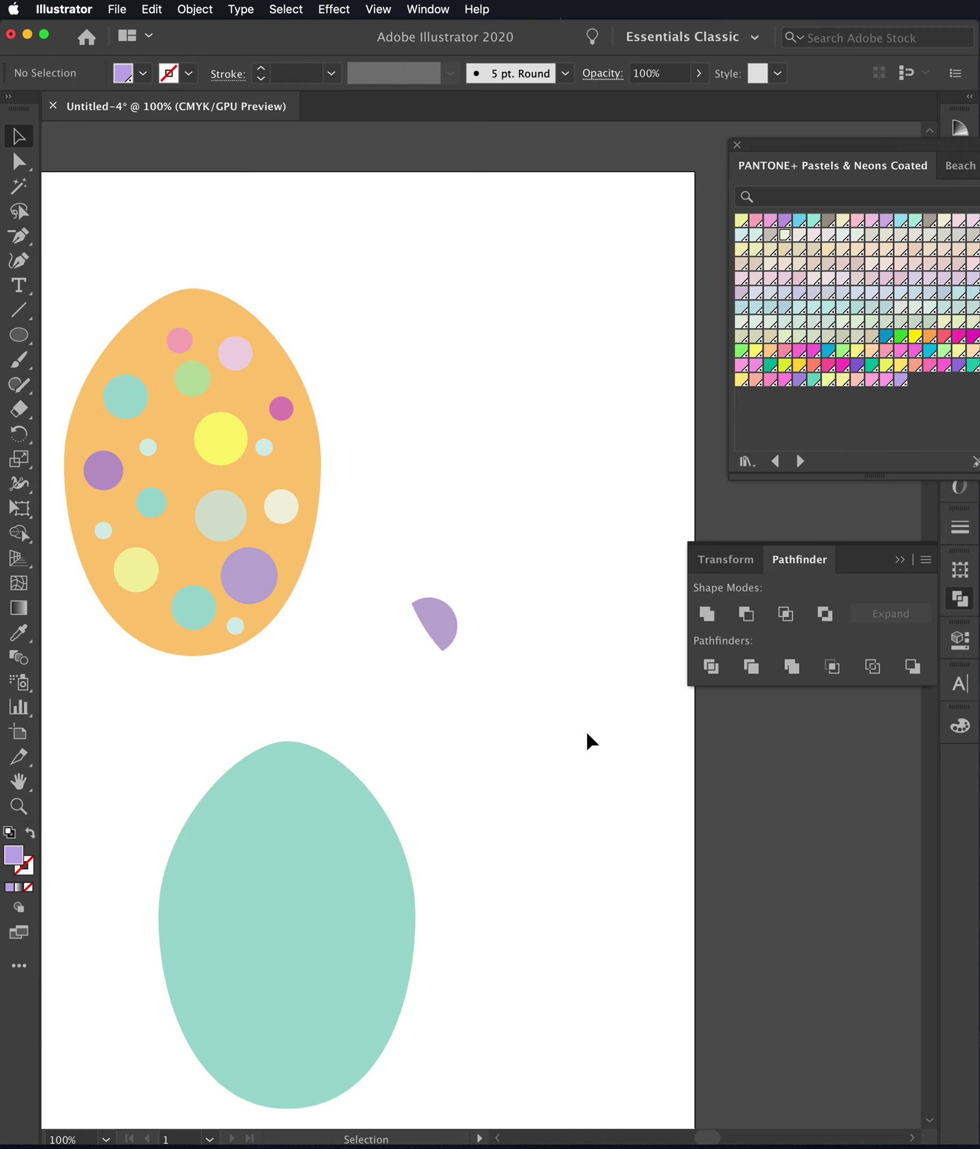
{"action": "left_click", "coordinate": [434, 620]}
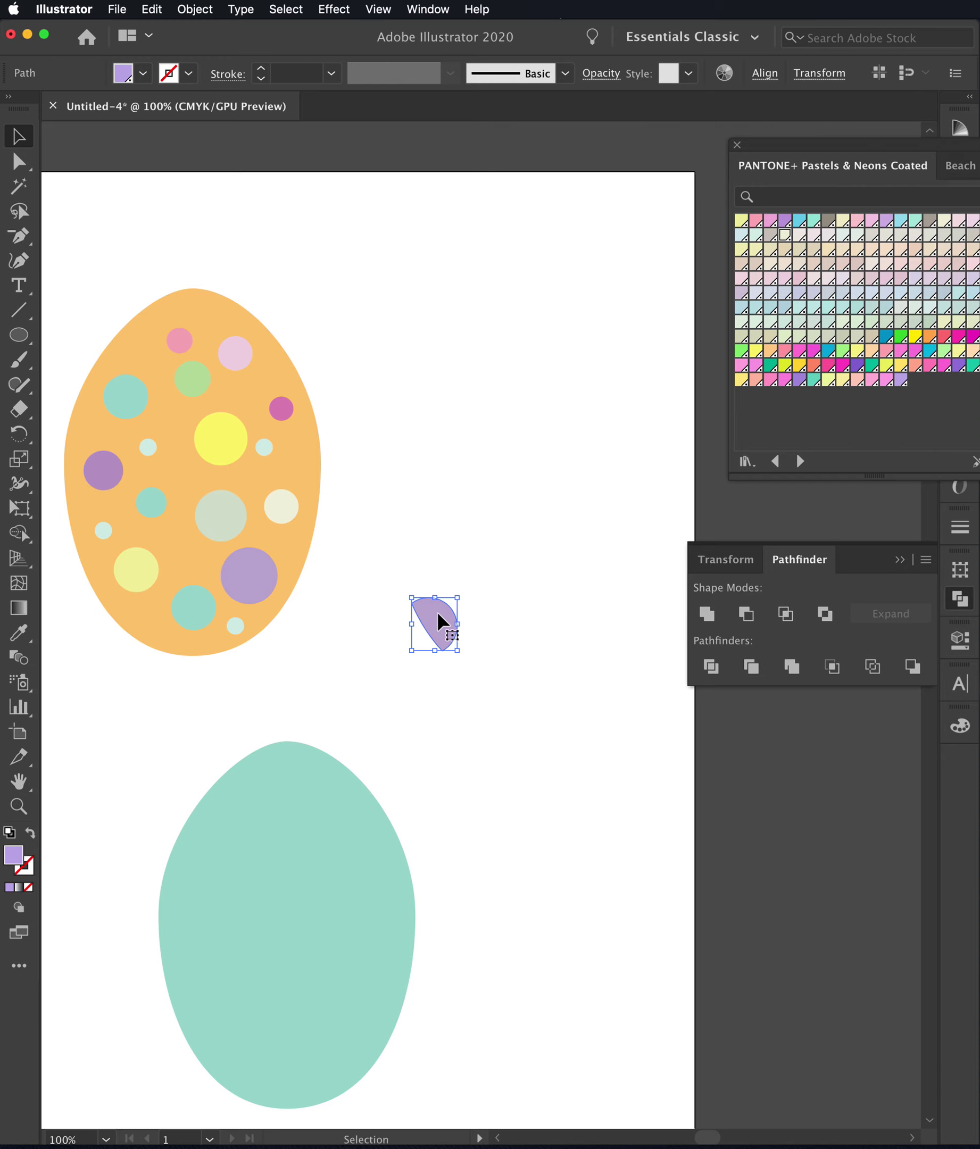
{"action": "key", "text": "super+z"}
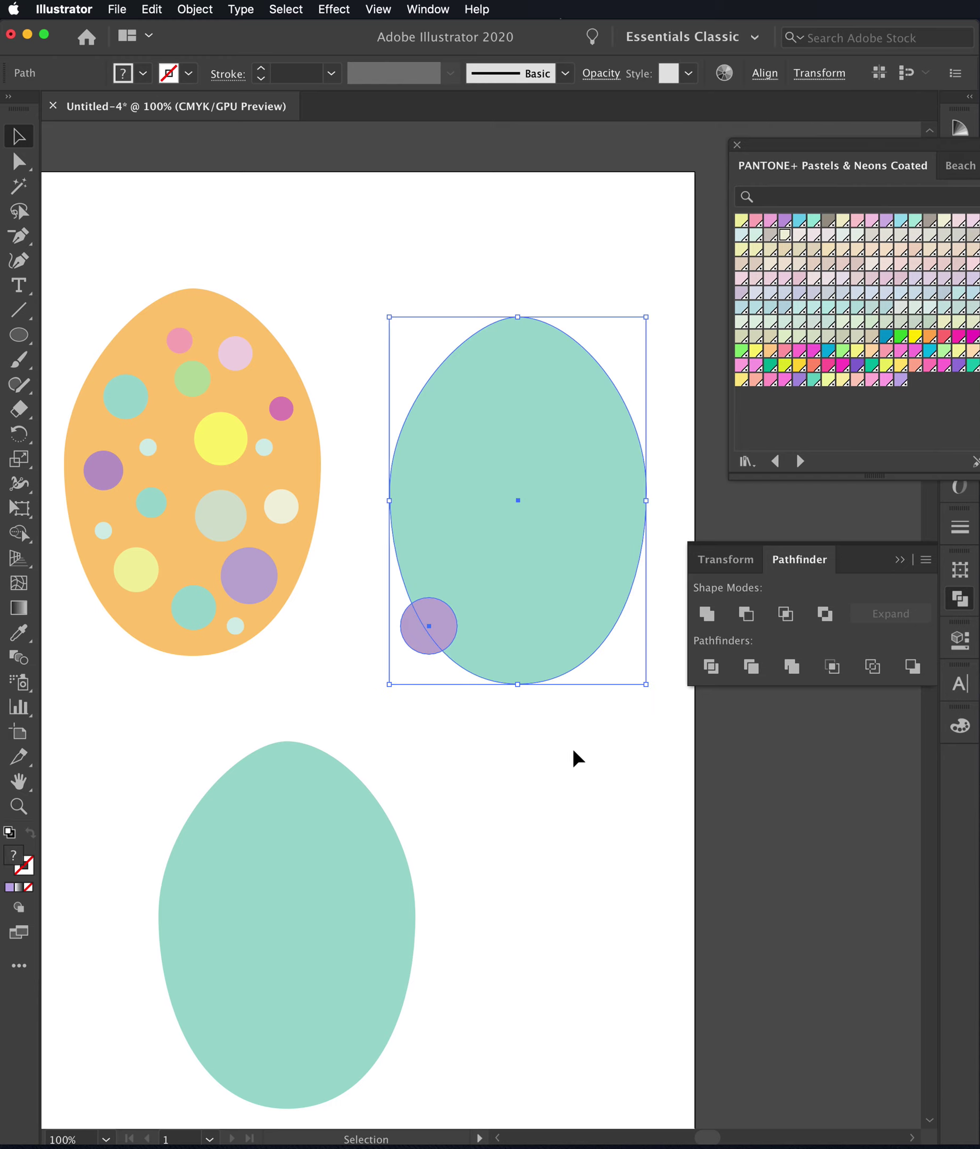
{"action": "left_click", "coordinate": [591, 803]}
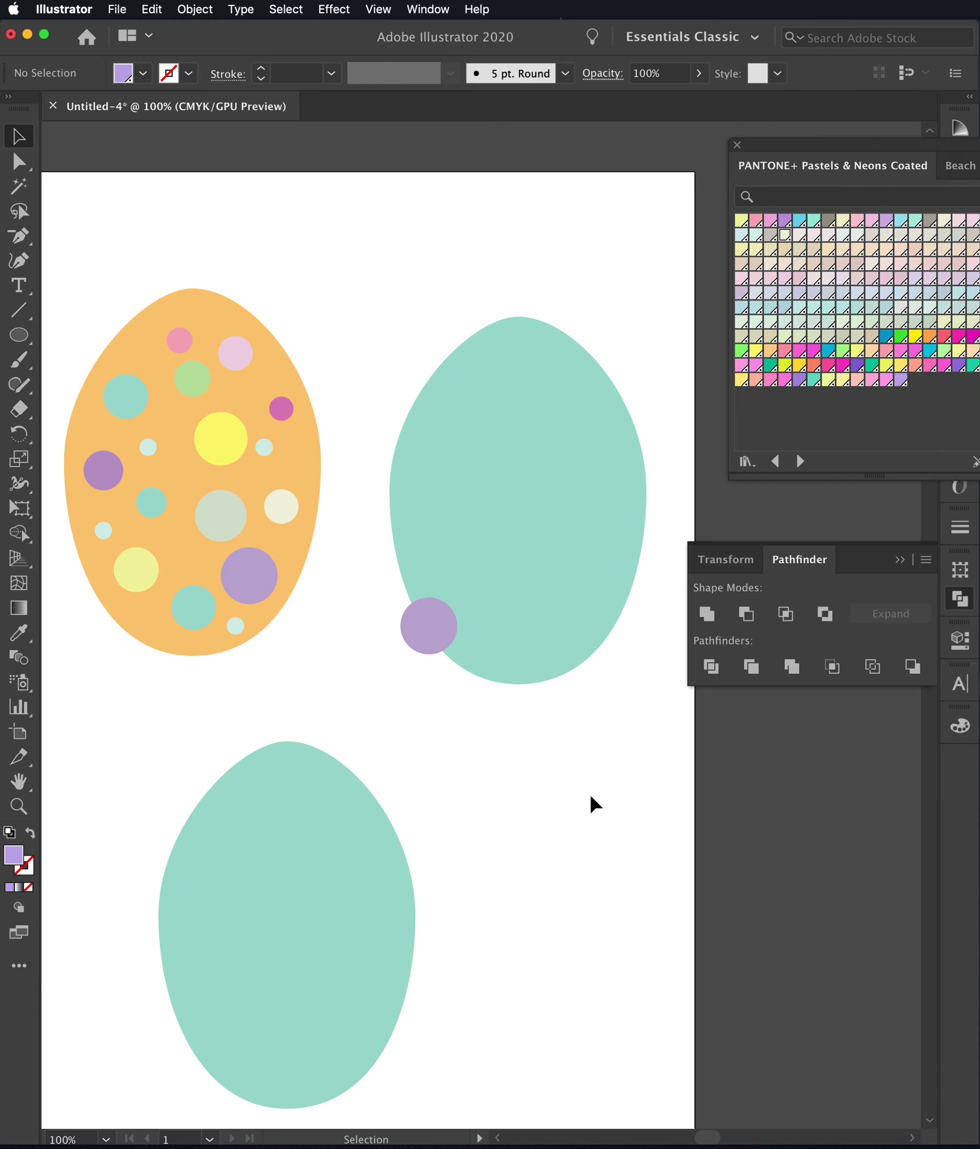
Move the lavender dot to the teal egg's upper-left edge and Intersect the two shapes
{"action": "left_click", "coordinate": [420, 624]}
{"action": "left_click_drag", "start_coordinate": [429, 642], "coordinate": [431, 360]}
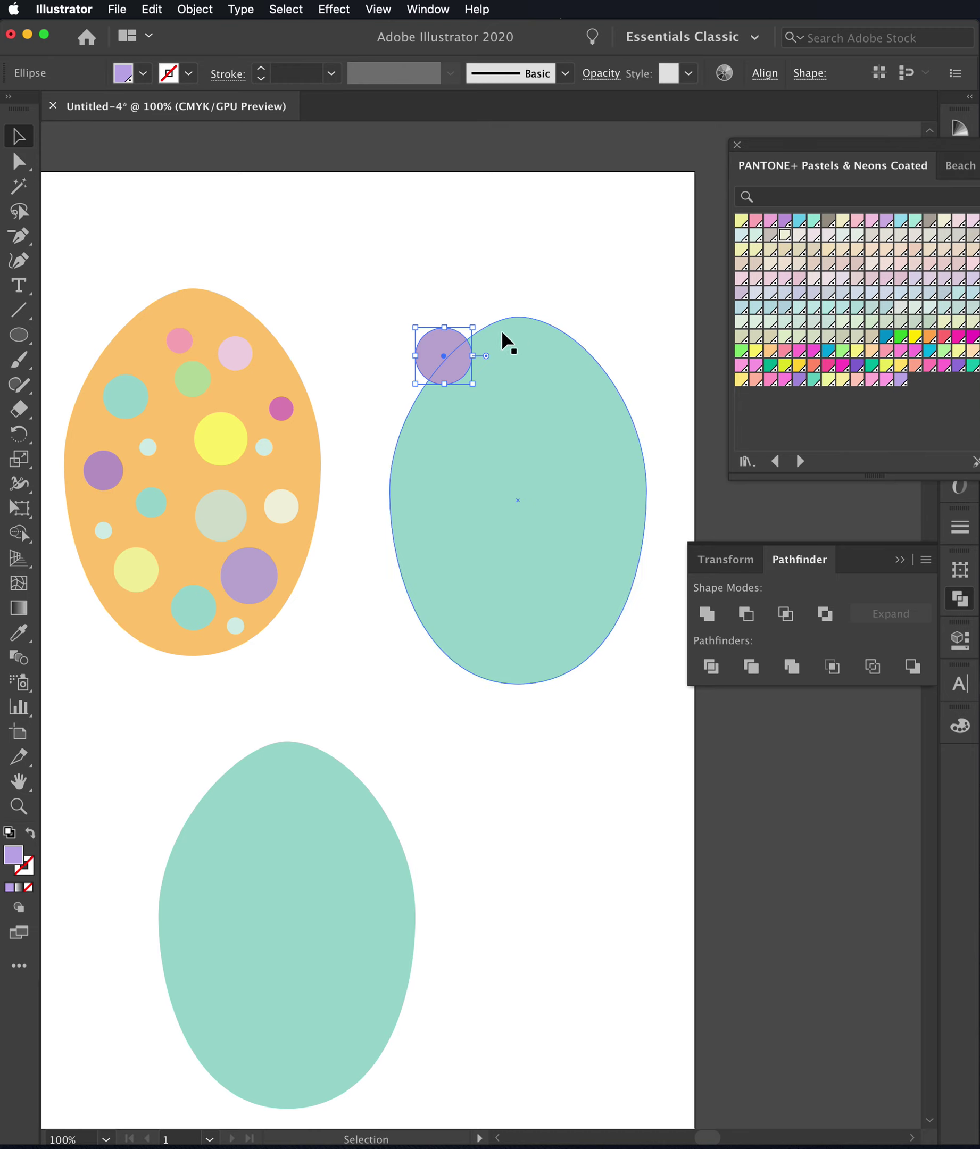
{"action": "left_click", "coordinate": [422, 259]}
{"action": "left_click_drag", "start_coordinate": [550, 552], "coordinate": [554, 328]}
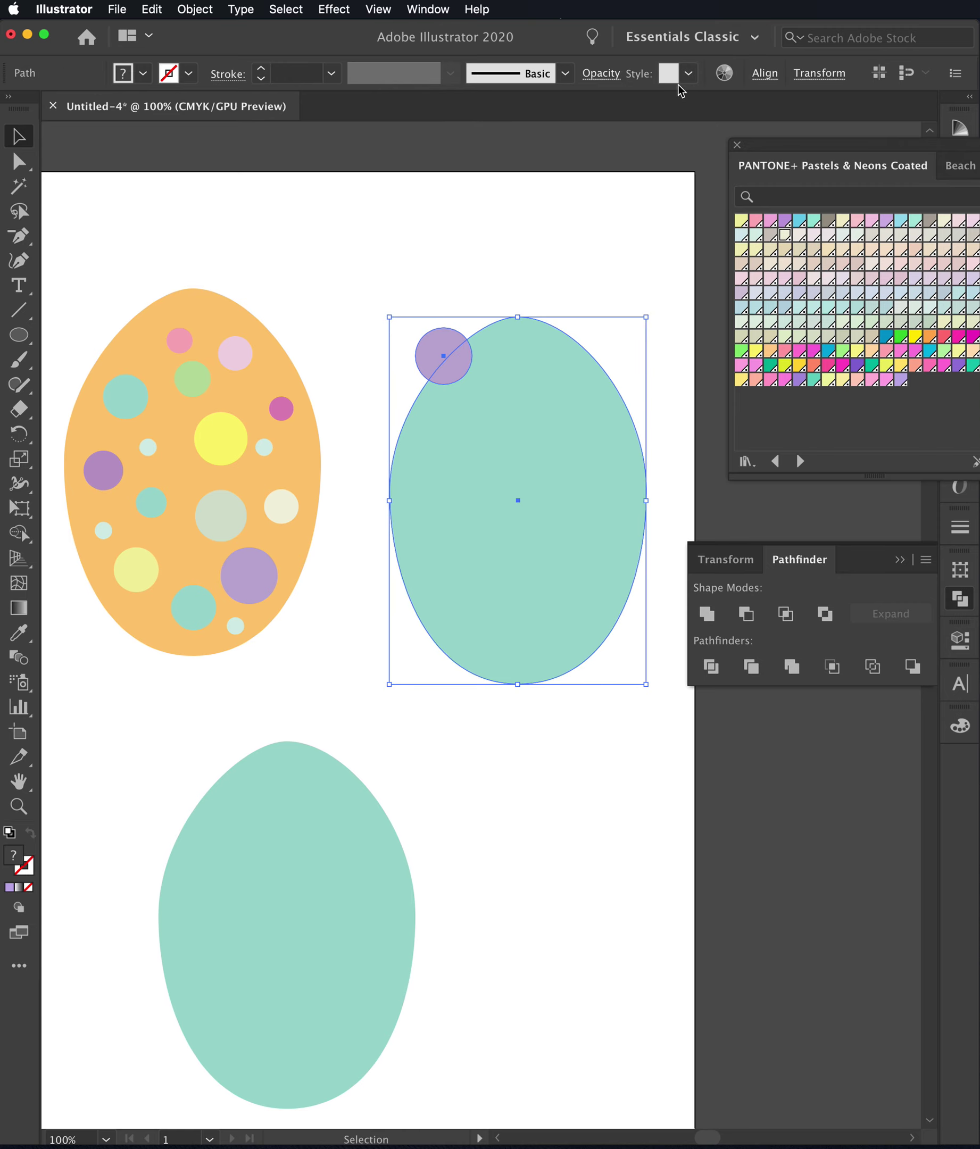
{"action": "left_click", "coordinate": [785, 614]}
Drag the lavender sliver onto the orange egg's upper-left edge
{"action": "left_click", "coordinate": [605, 757]}
{"action": "left_click_drag", "start_coordinate": [456, 368], "coordinate": [129, 336]}
{"action": "left_click", "coordinate": [504, 515]}
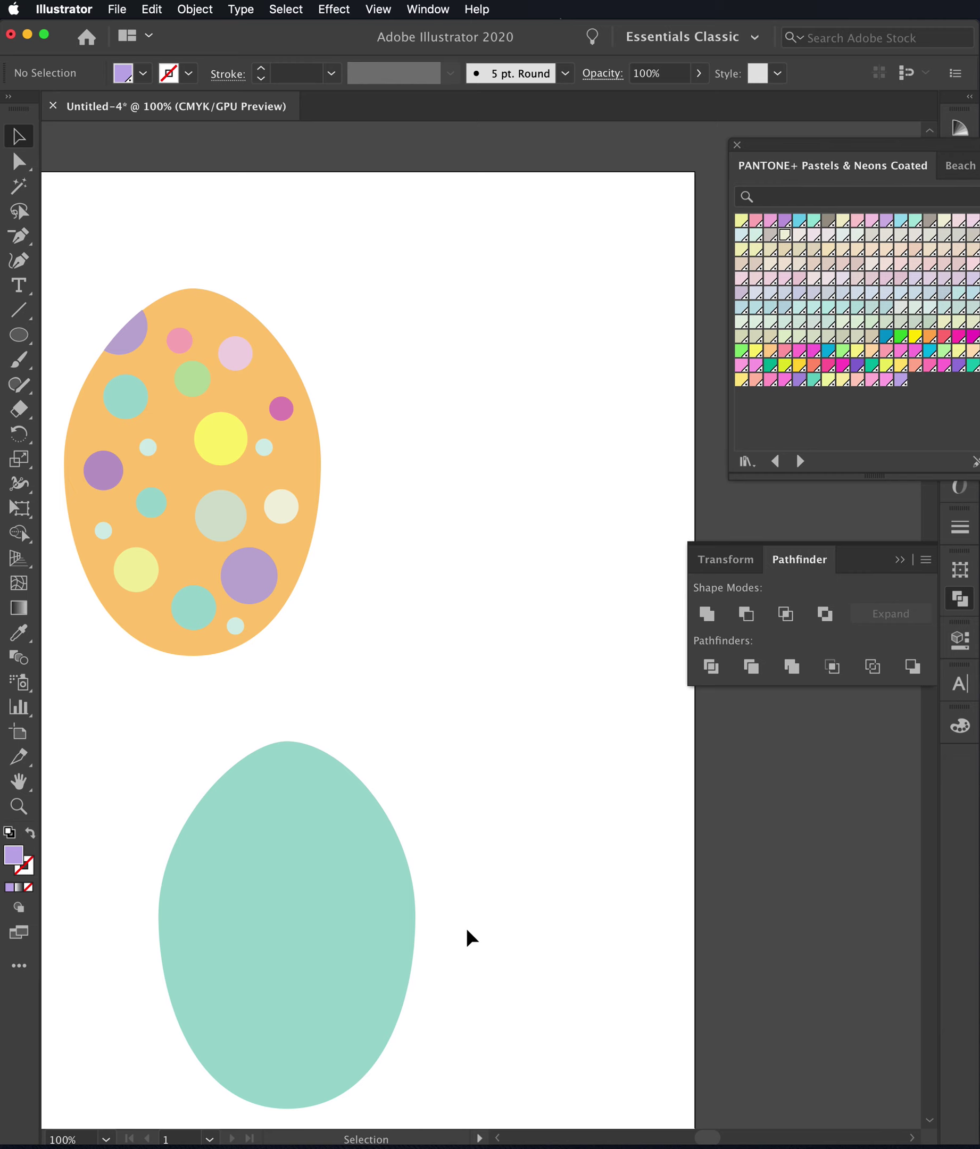
Drag the lower teal egg up and right, beside the dotted orange egg
{"action": "left_click_drag", "start_coordinate": [362, 963], "coordinate": [543, 767]}
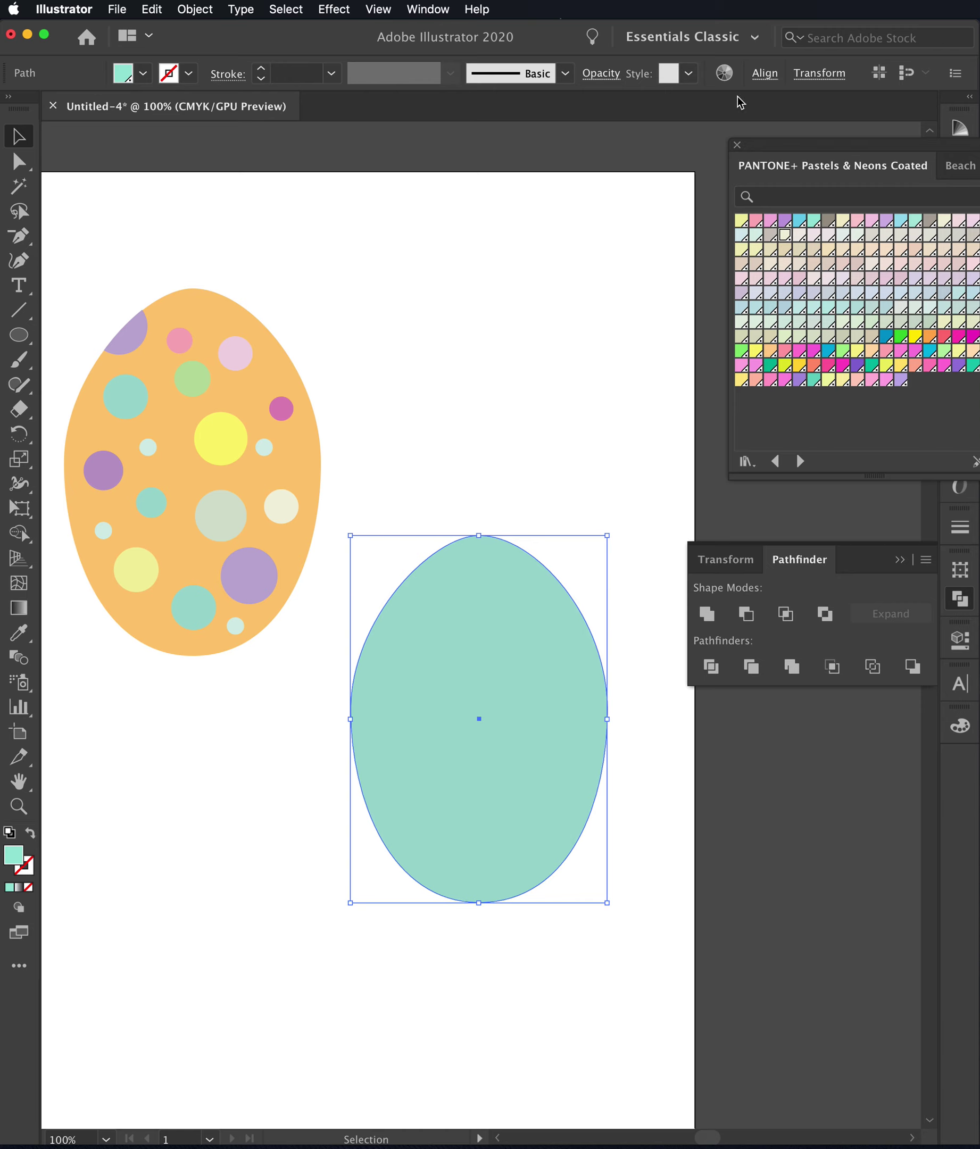
Fill the teal egg orange, then swap fill to stroke so it becomes an unfilled orange outline
{"action": "left_click_drag", "start_coordinate": [782, 145], "coordinate": [585, 144]}
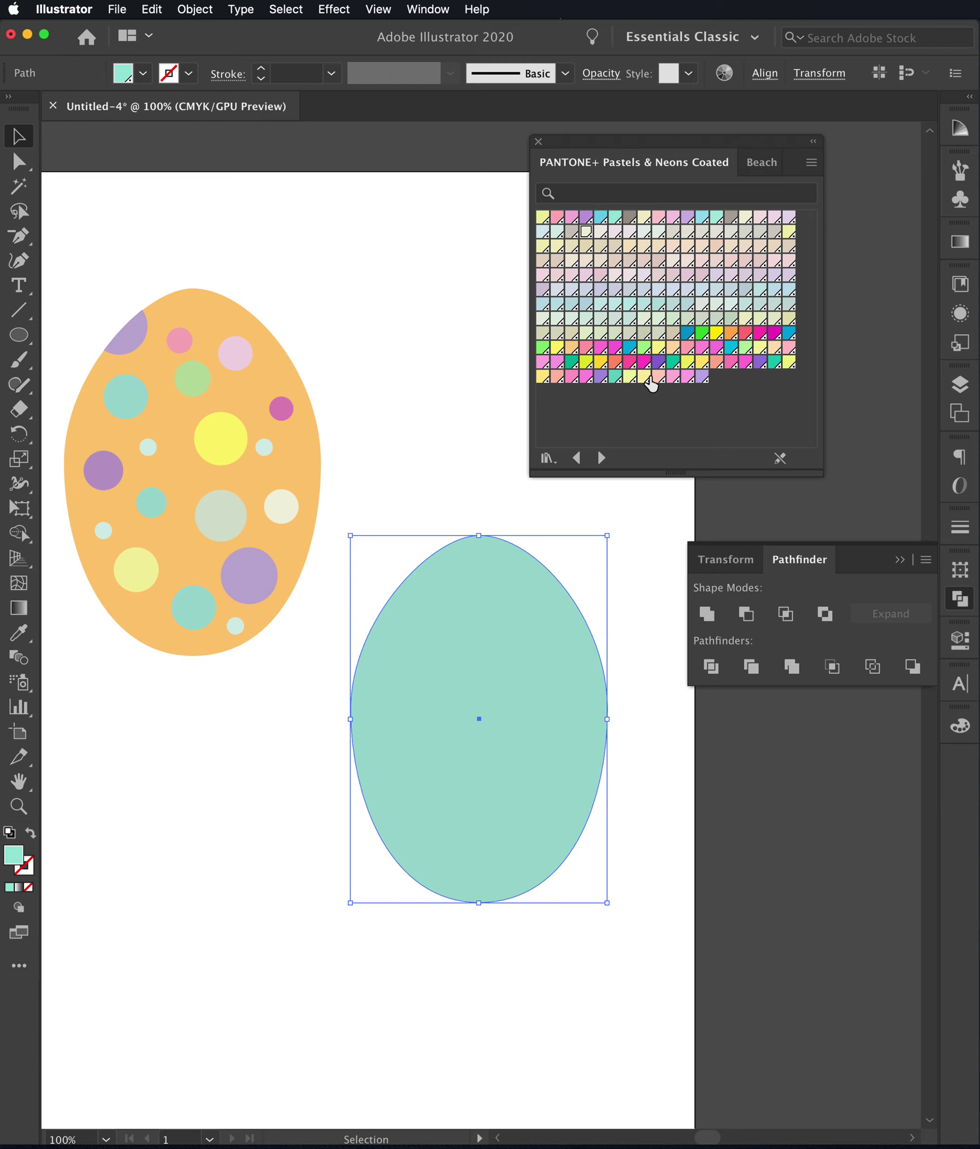
{"action": "left_click", "coordinate": [730, 334]}
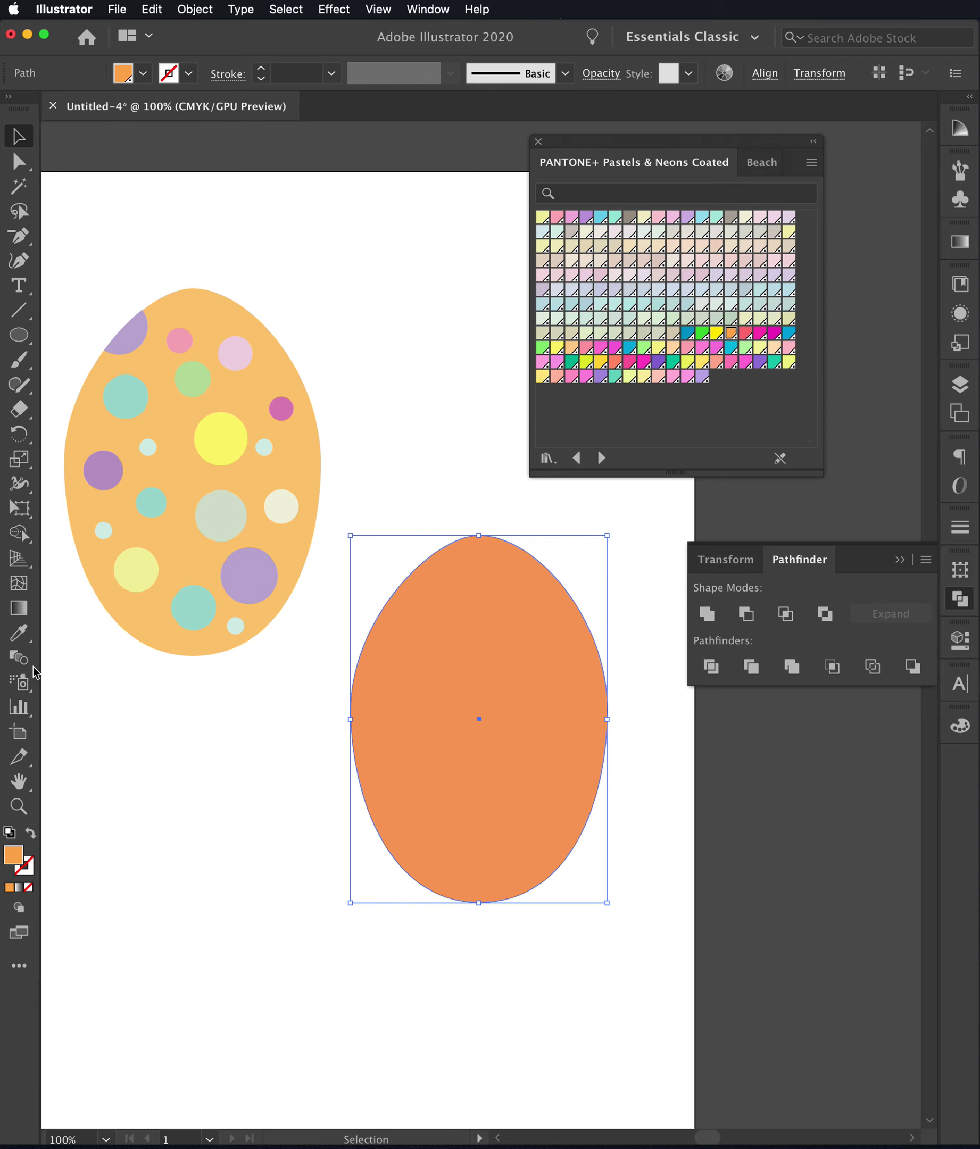
{"action": "left_click", "coordinate": [34, 839]}
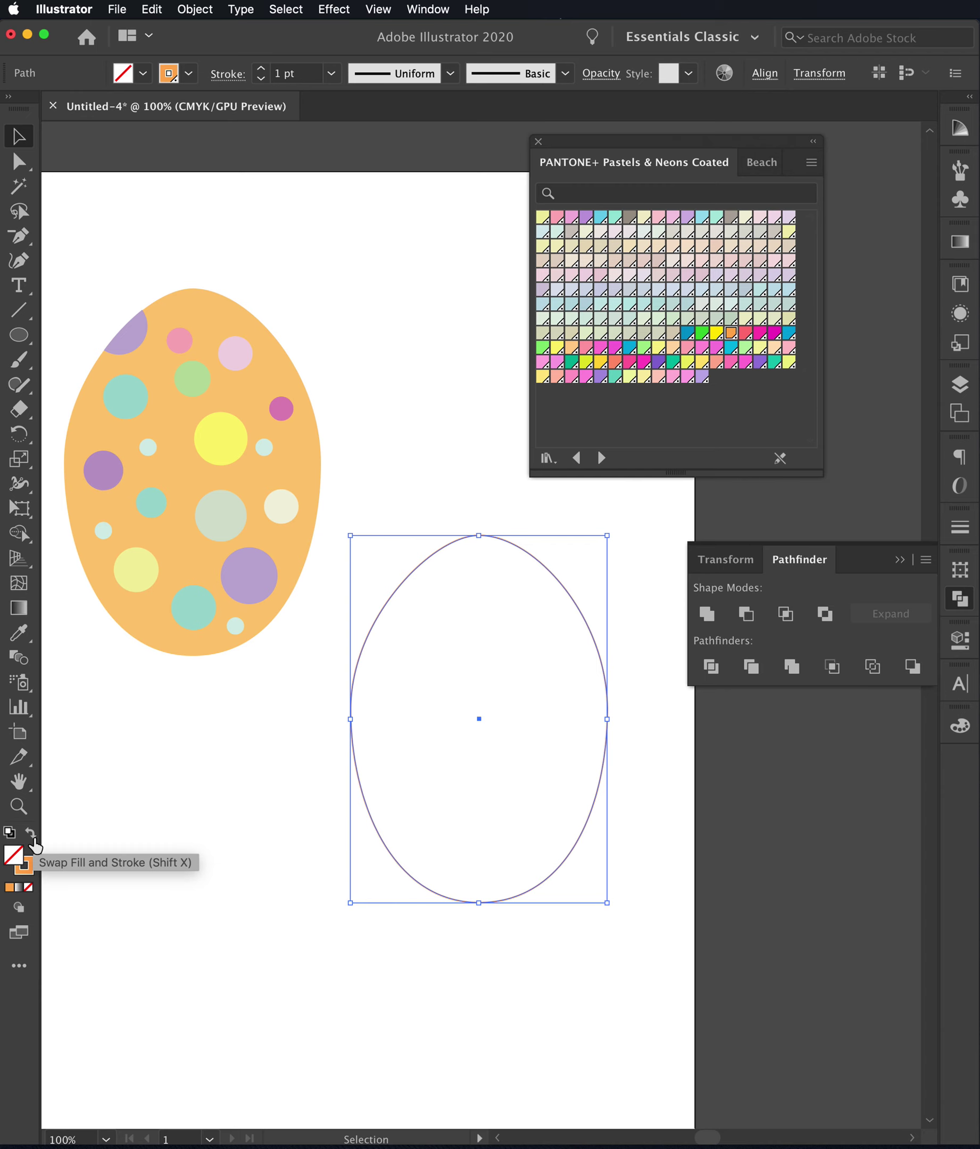
{"action": "left_click", "coordinate": [225, 744]}
{"action": "left_click", "coordinate": [205, 317]}
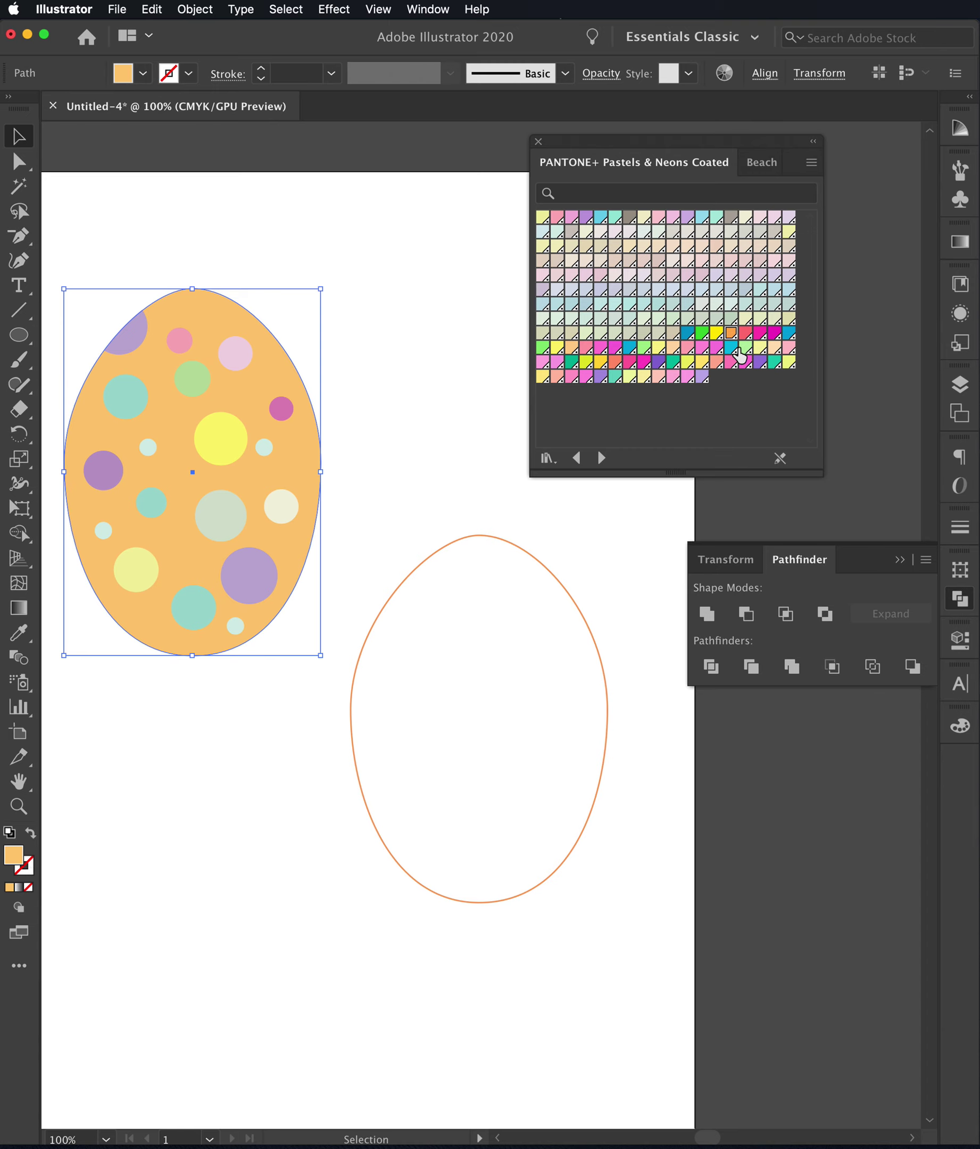
Give the dotted egg a PANTONE 804 C orange stroke and raise its weight toward 11 pt
{"action": "left_click", "coordinate": [26, 873]}
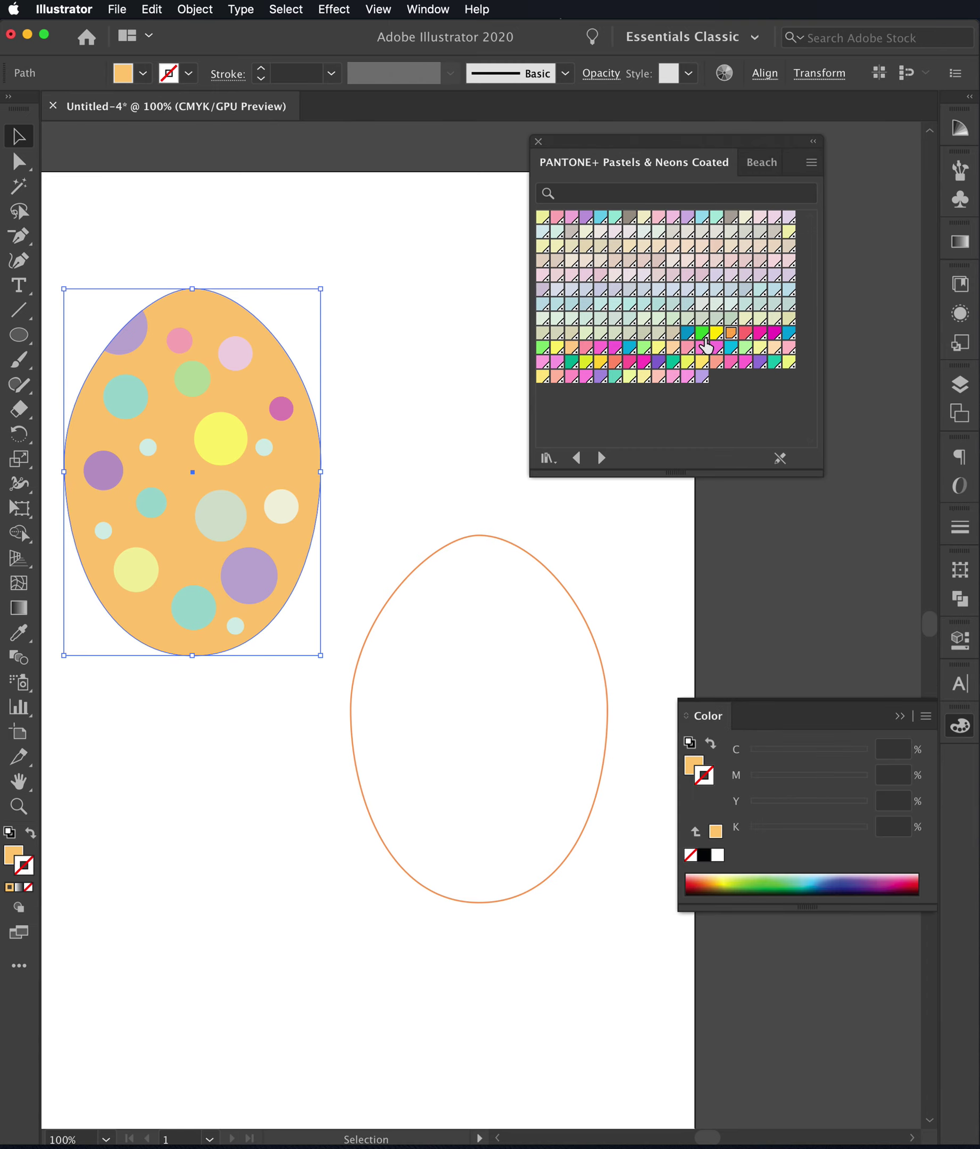
{"action": "left_click", "coordinate": [730, 333]}
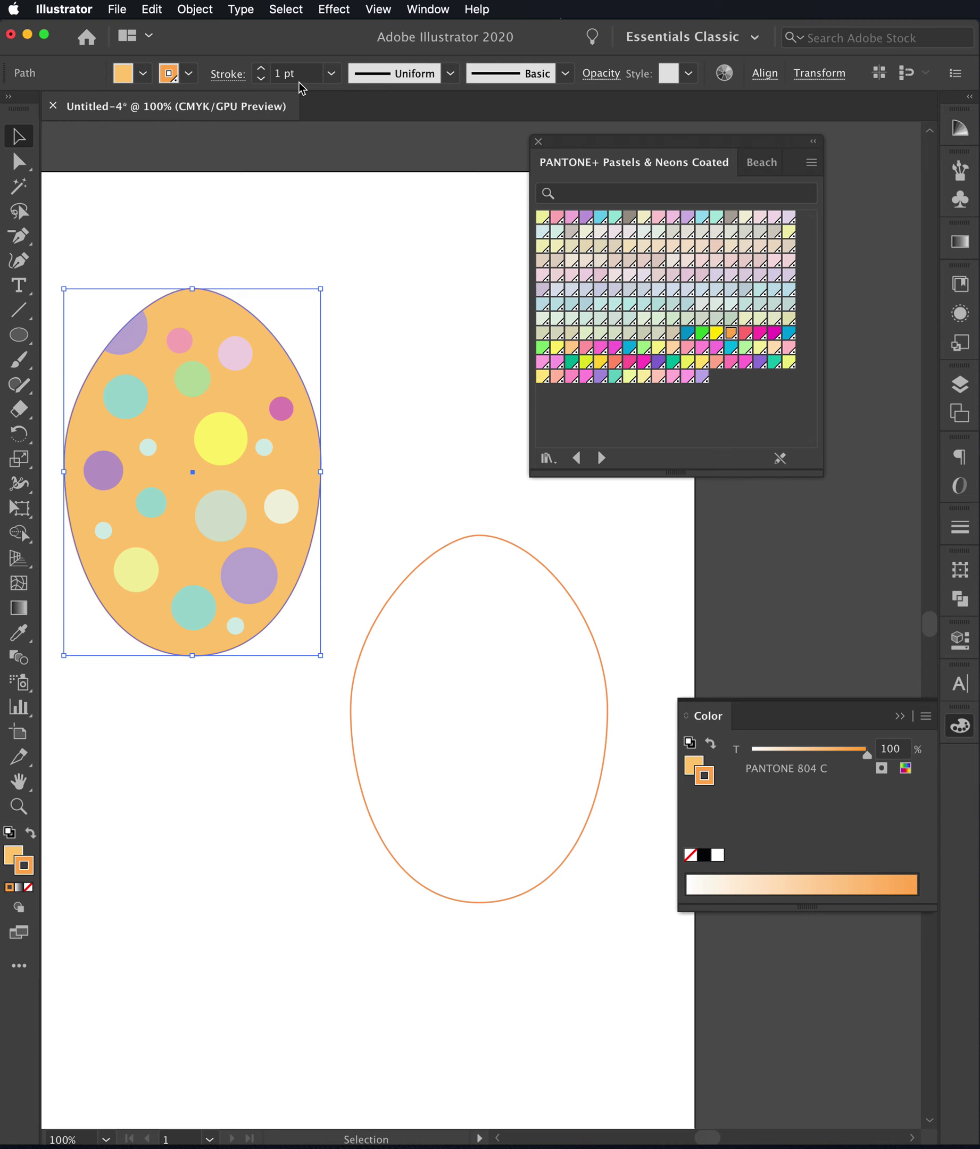
{"action": "left_click", "coordinate": [262, 69]}
{"action": "left_click", "coordinate": [262, 69]}
{"action": "left_click", "coordinate": [262, 69]}
{"action": "left_click", "coordinate": [262, 69]}
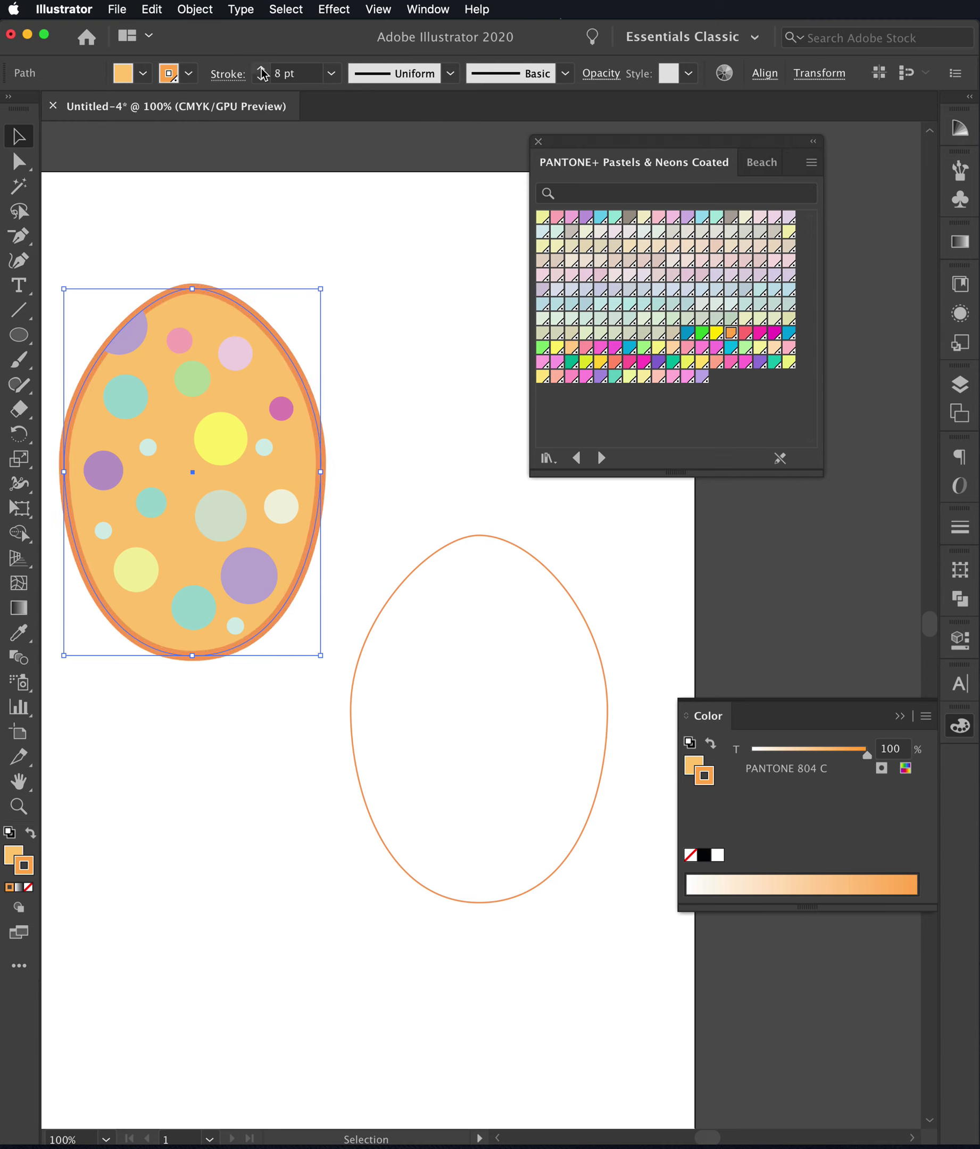
{"action": "left_click", "coordinate": [261, 68]}
{"action": "left_click", "coordinate": [261, 68]}
{"action": "left_click", "coordinate": [261, 69]}
{"action": "left_click", "coordinate": [379, 300]}
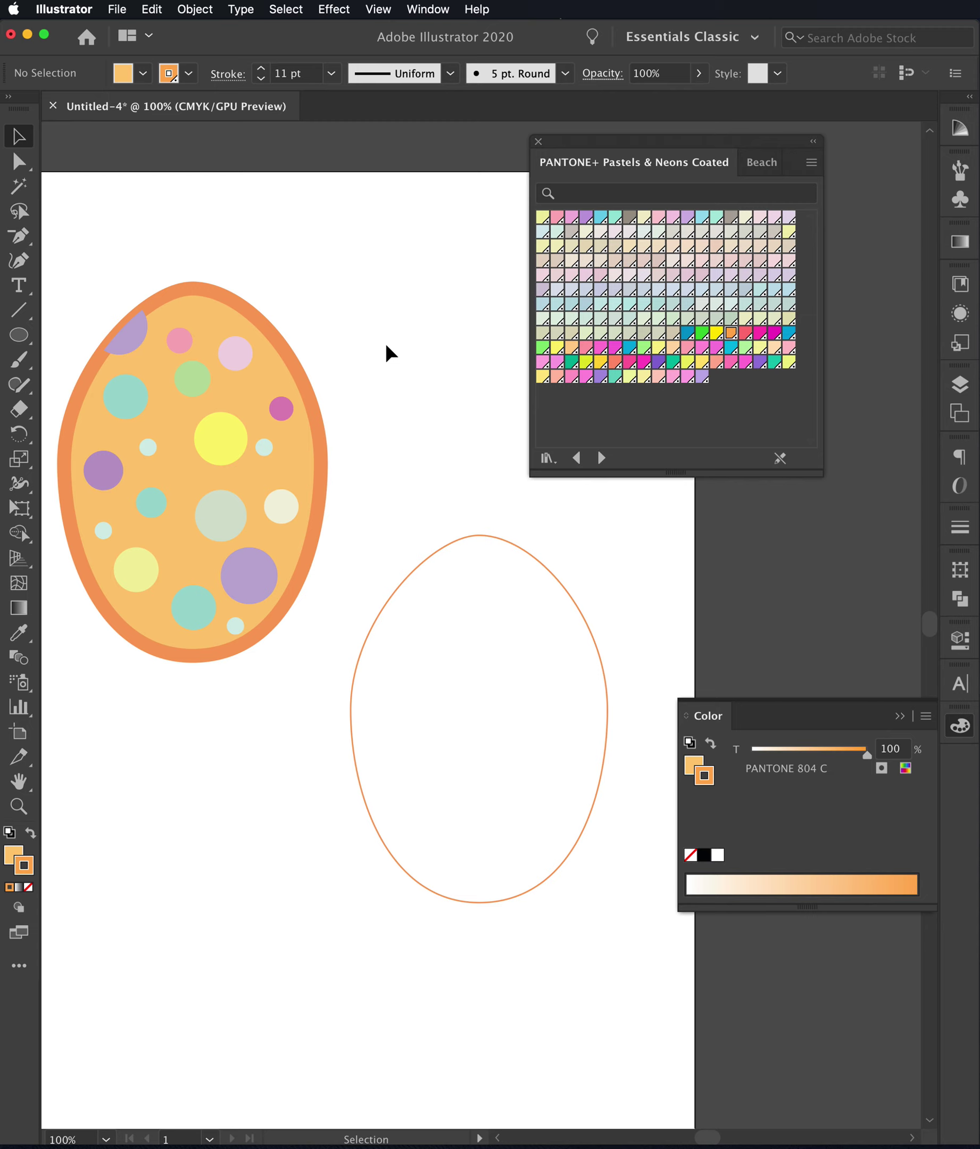
Undo the weight increases, returning the egg's outline to 1 pt
{"action": "key", "text": "super+z"}
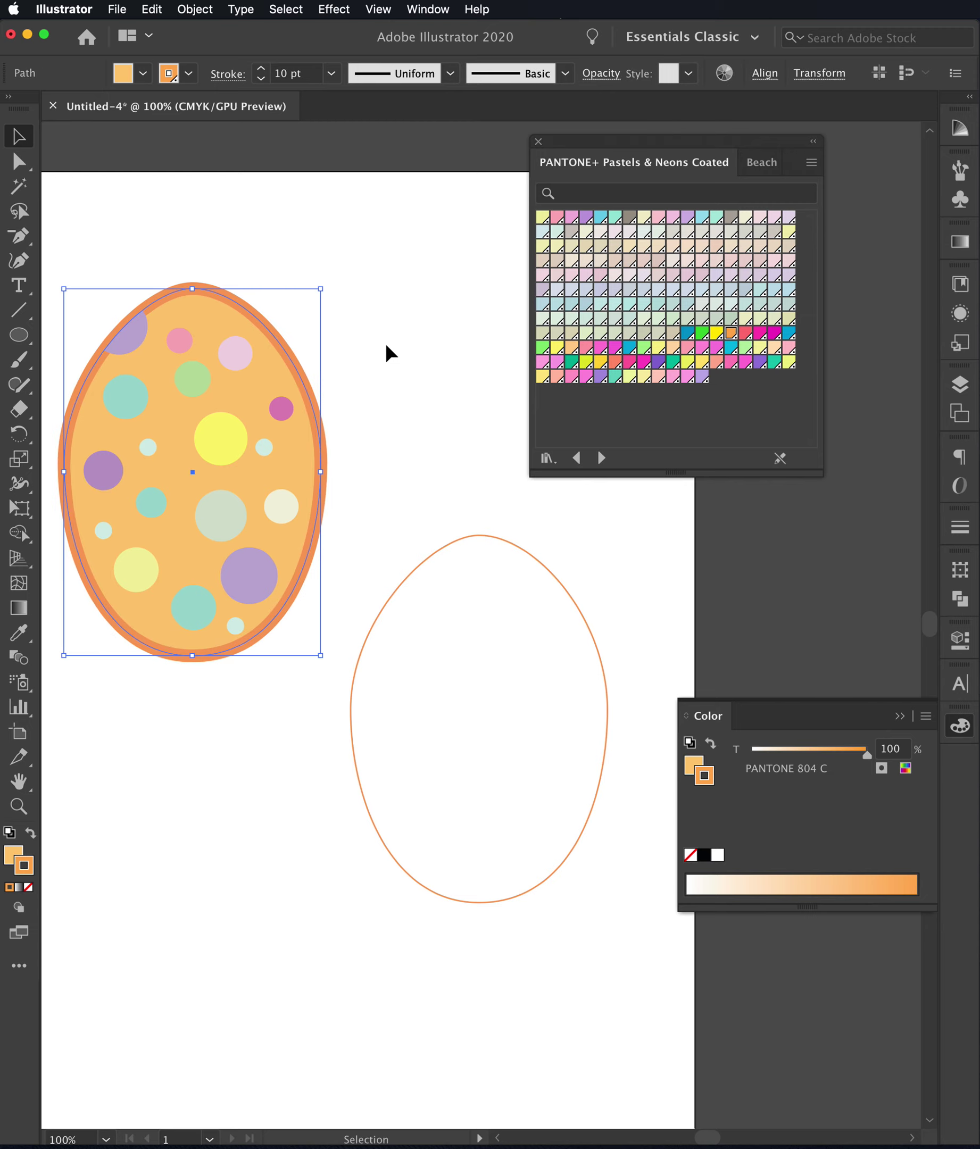
{"action": "key", "text": "super+z"}
{"action": "key", "text": "super+z"}
{"action": "key", "text": "super+z"}
{"action": "key", "text": "super+z"}
{"action": "key", "text": "super+z"}
{"action": "key", "text": "super+z"}
{"action": "key", "text": "super+z"}
{"action": "key", "text": "super+z"}
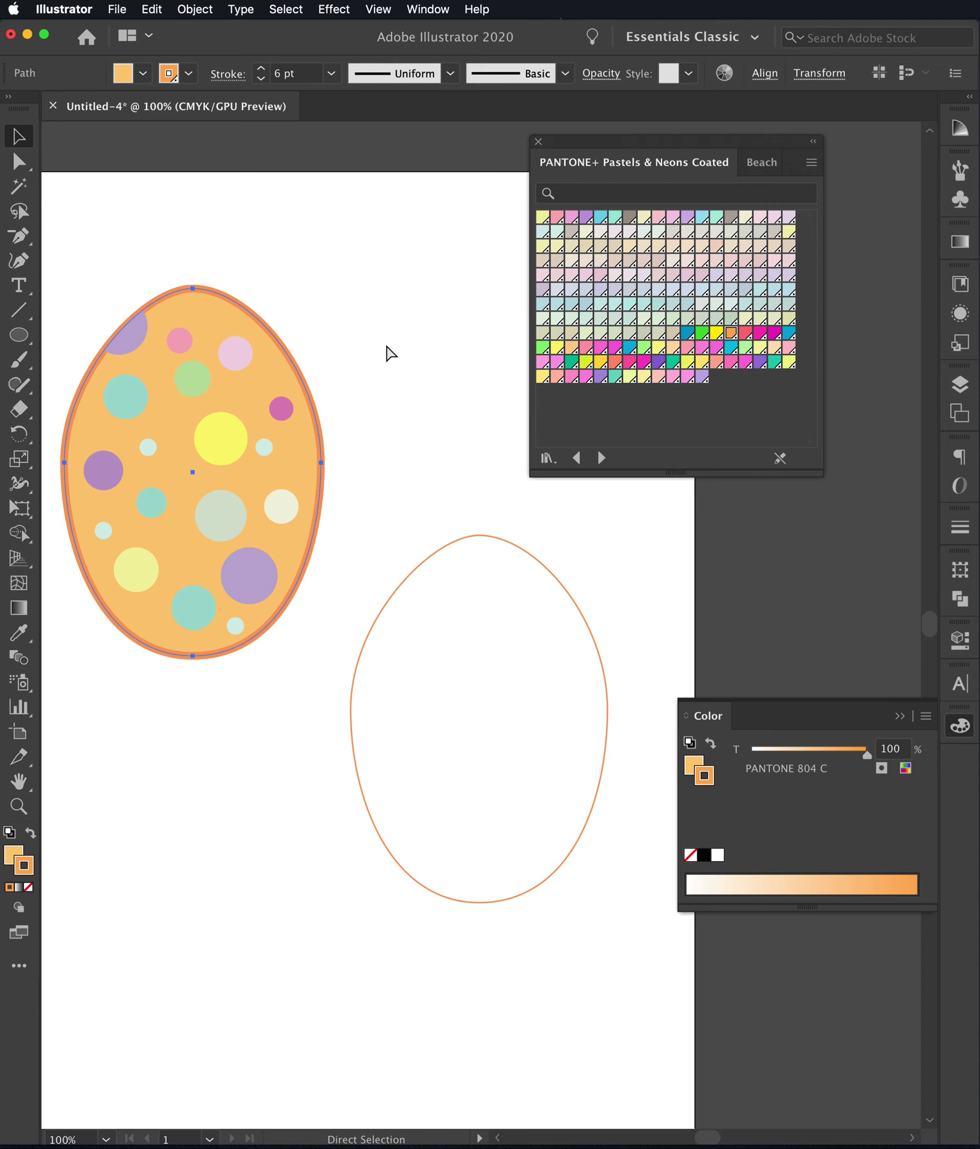
{"action": "key", "text": "super+z"}
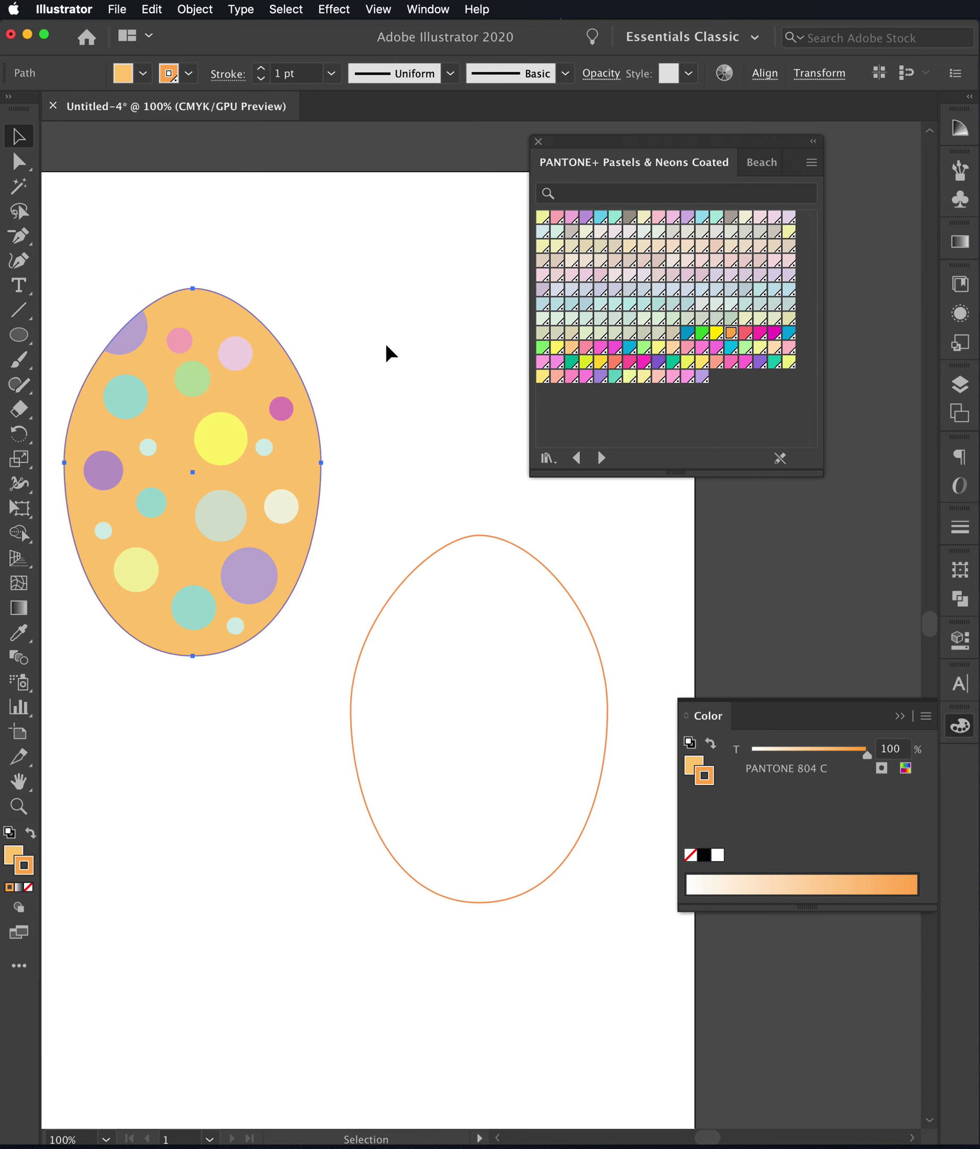
{"action": "key", "text": "super+z"}
{"action": "key", "text": "super+z"}
{"action": "key", "text": "super+z"}
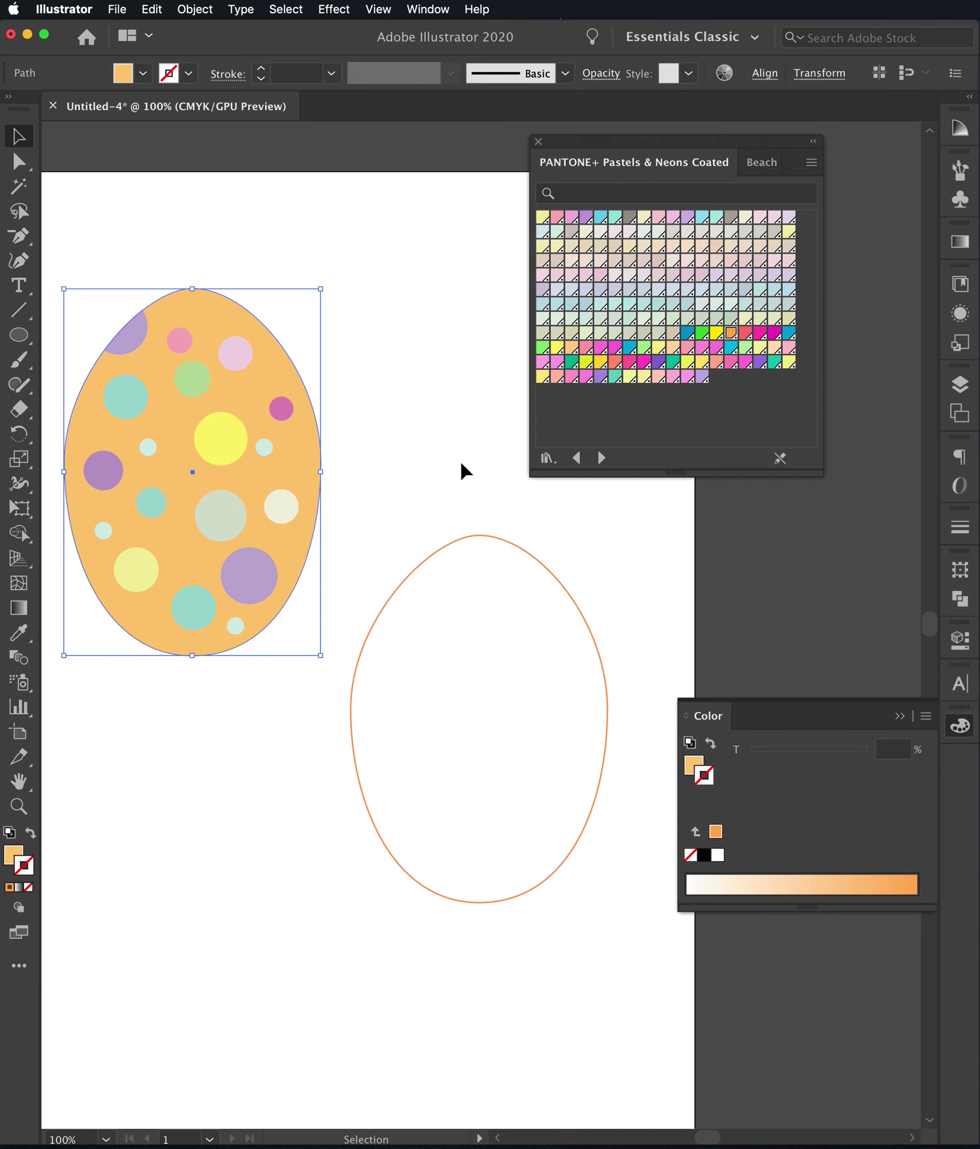
Set the orange outline egg's stroke weight to 12 pt, then back down to 10 pt
{"action": "left_click", "coordinate": [578, 853]}
{"action": "left_click", "coordinate": [575, 840]}
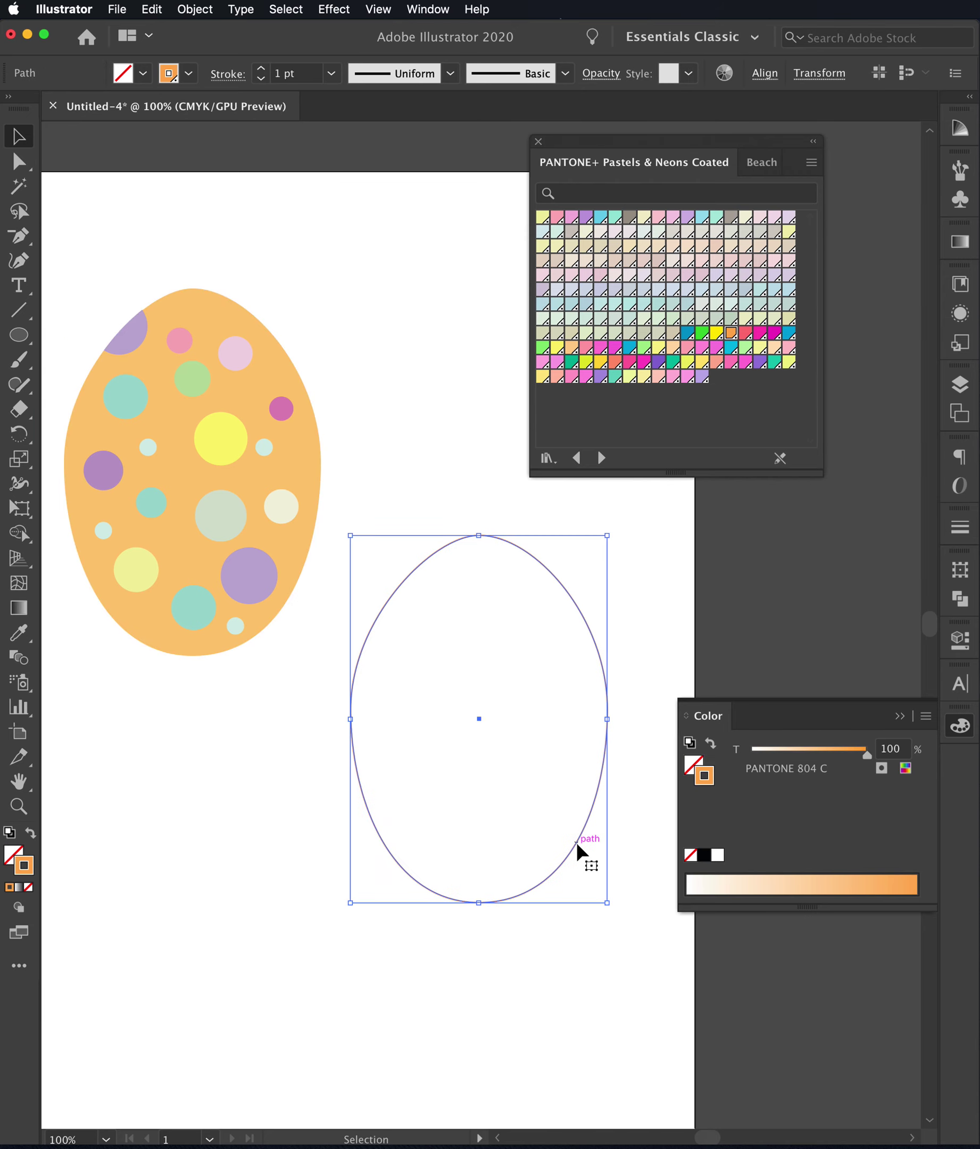
{"action": "left_click", "coordinate": [261, 69]}
{"action": "left_click", "coordinate": [261, 70]}
{"action": "left_click", "coordinate": [261, 70]}
{"action": "left_click", "coordinate": [261, 70]}
{"action": "left_click", "coordinate": [261, 71]}
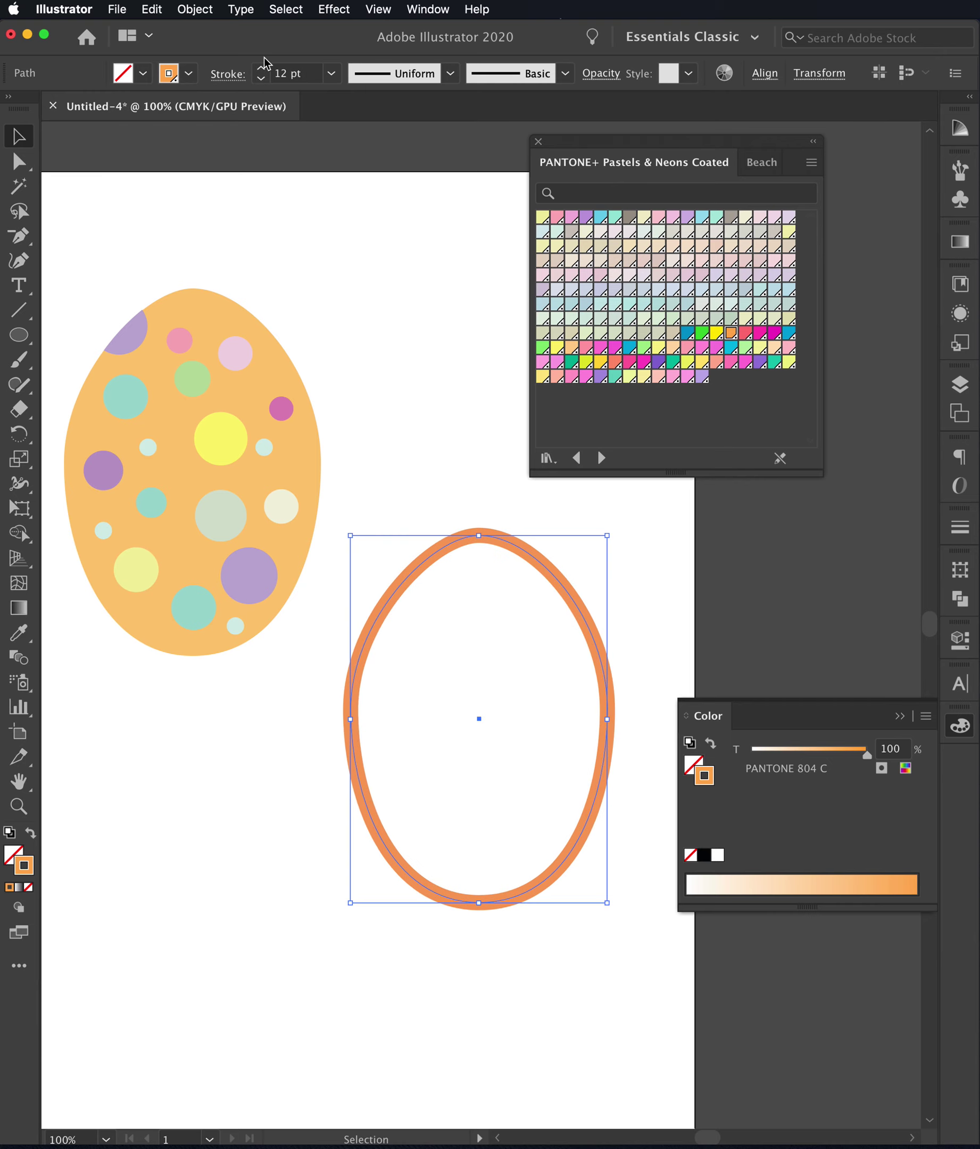
{"action": "left_click", "coordinate": [261, 78]}
{"action": "left_click", "coordinate": [261, 78]}
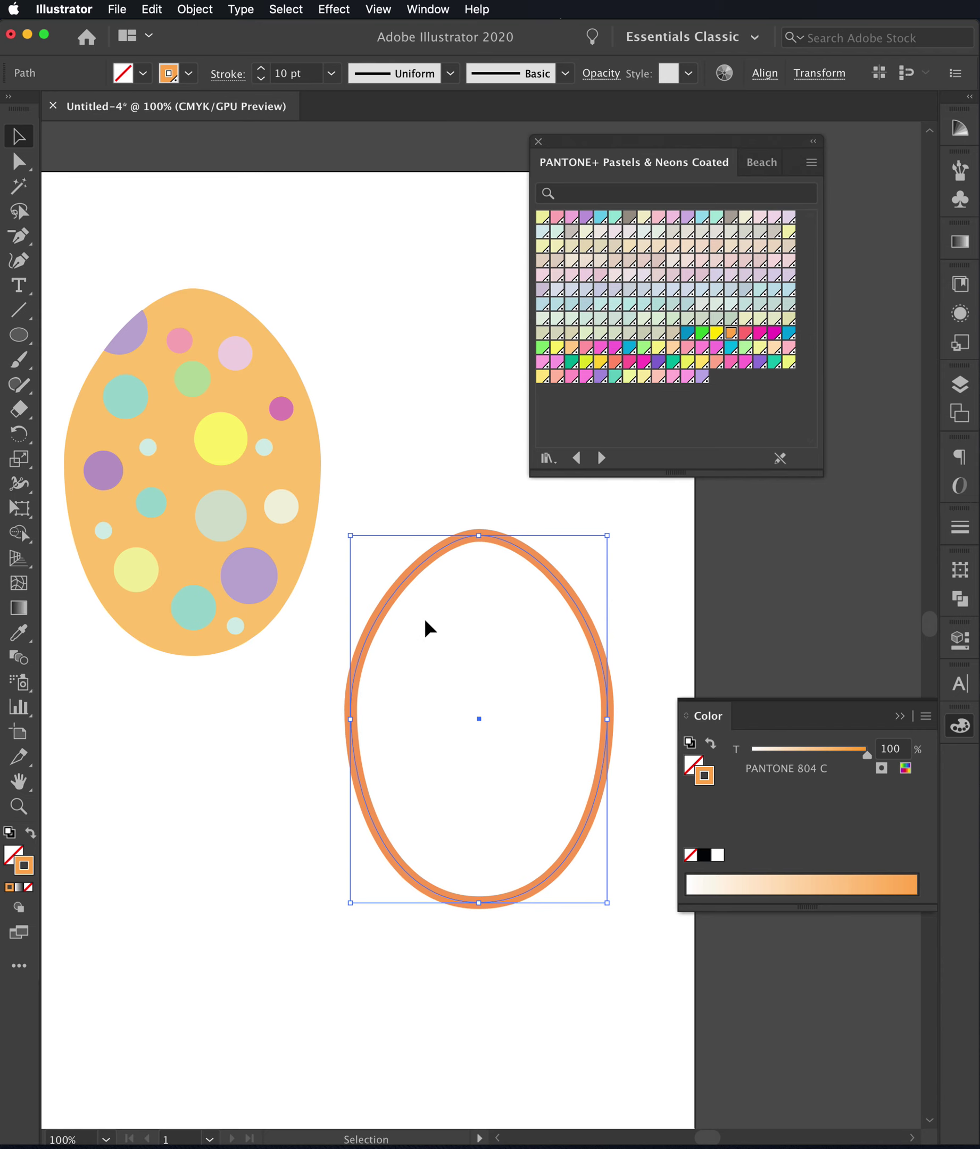
Drag the 10 pt outline over the dotted egg as a thick border
{"action": "left_click_drag", "start_coordinate": [401, 584], "coordinate": [114, 339]}
{"action": "left_click", "coordinate": [411, 568]}
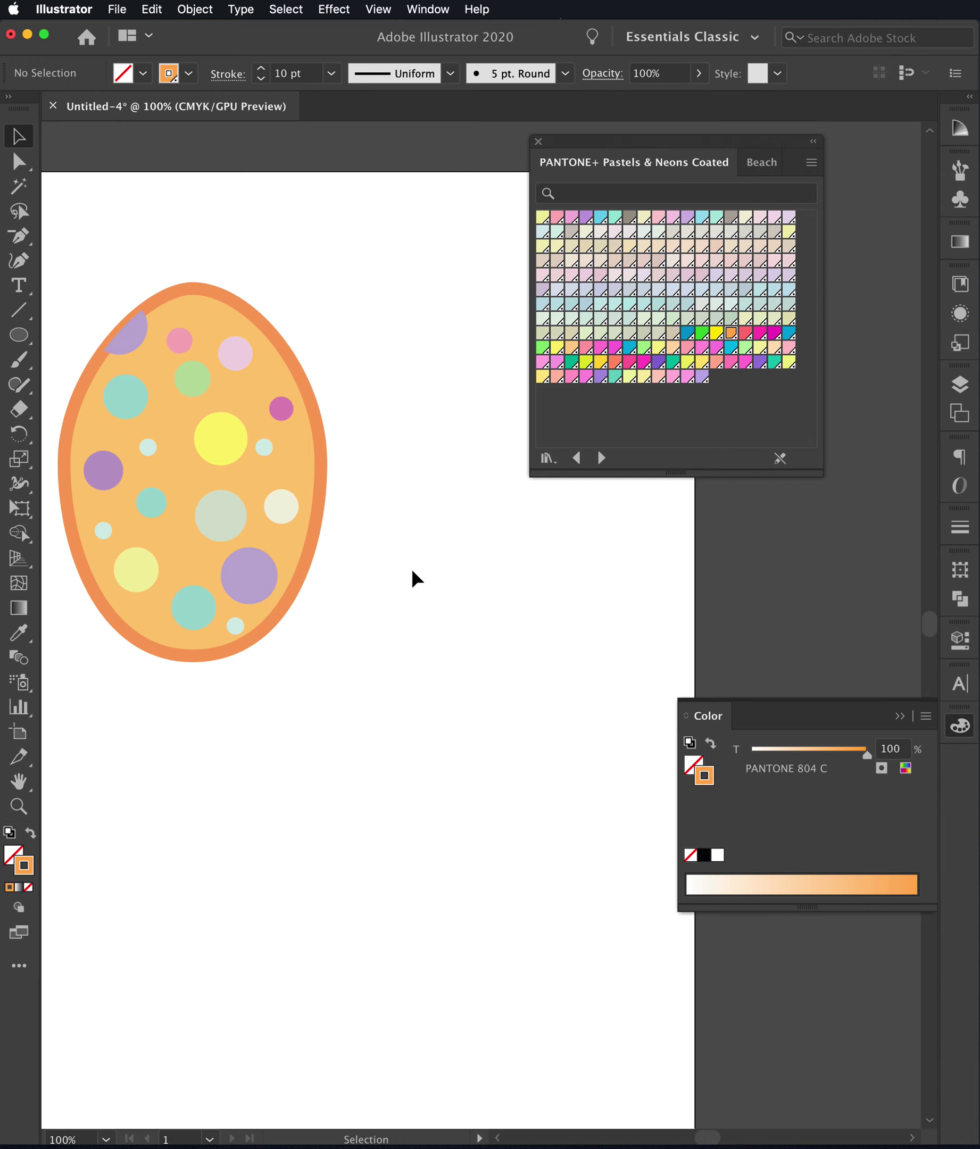
{"action": "left_click", "coordinate": [208, 291]}
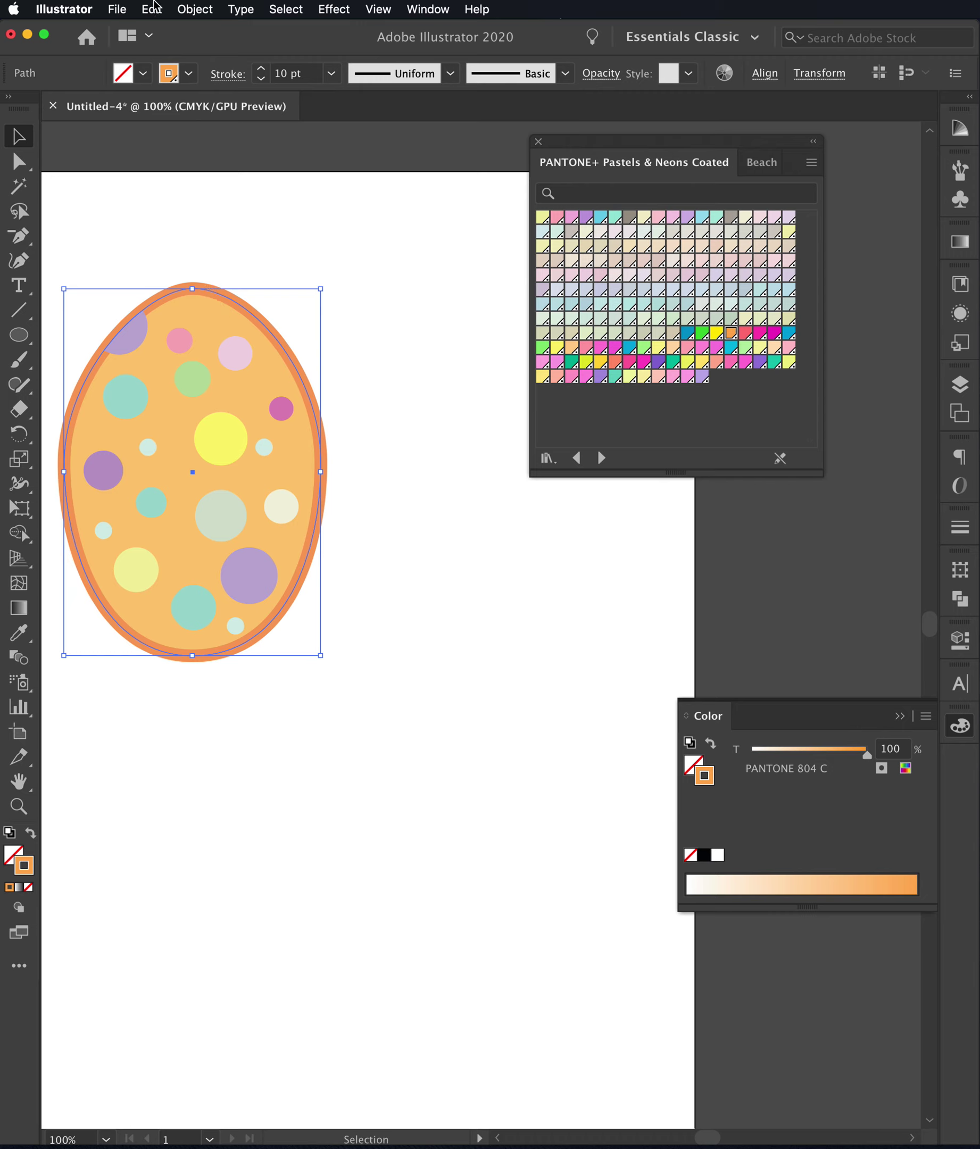
Bring the thick orange outline to the front, above the polka dots
{"action": "left_click", "coordinate": [194, 9]}
{"action": "mouse_move", "coordinate": [206, 46]}
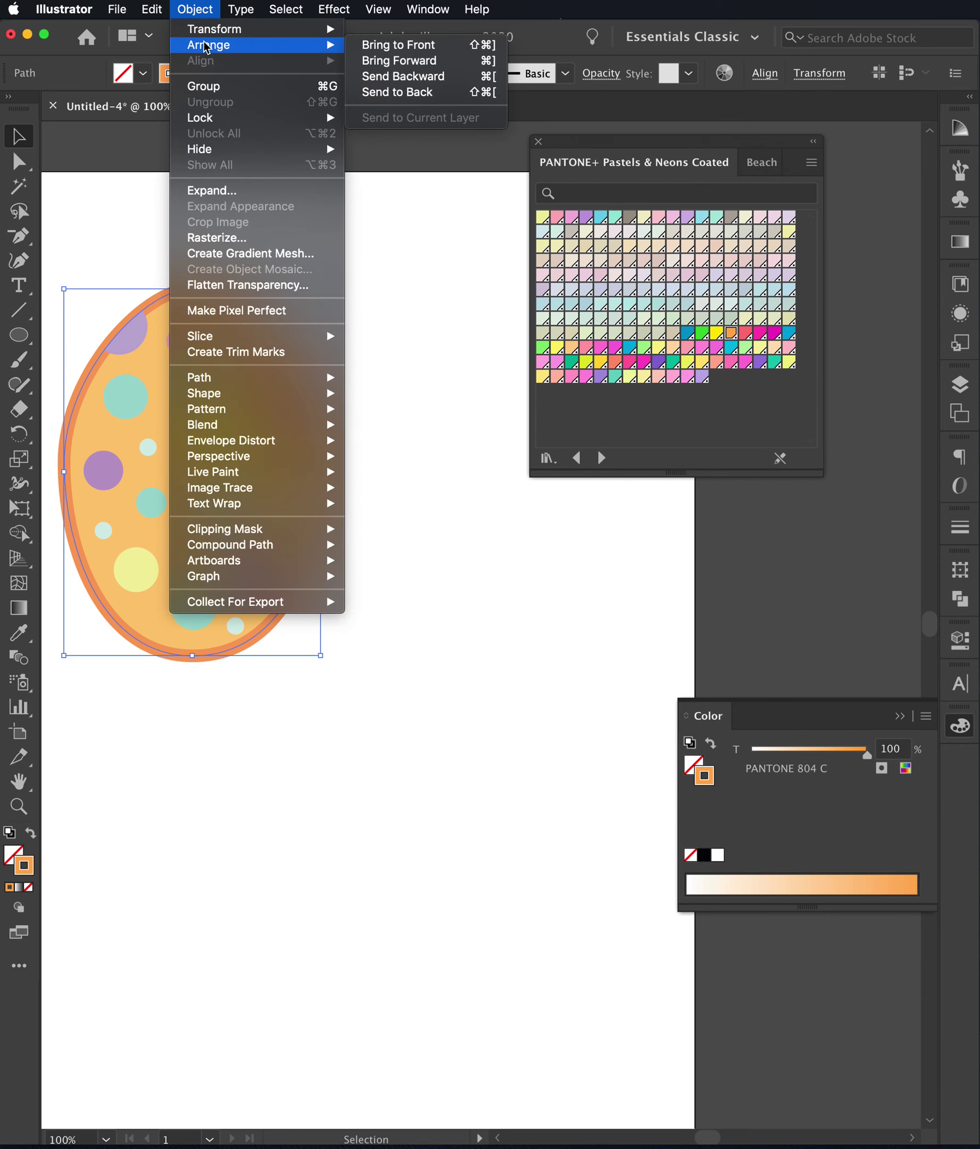
{"action": "left_click", "coordinate": [380, 46]}
{"action": "left_click", "coordinate": [477, 614]}
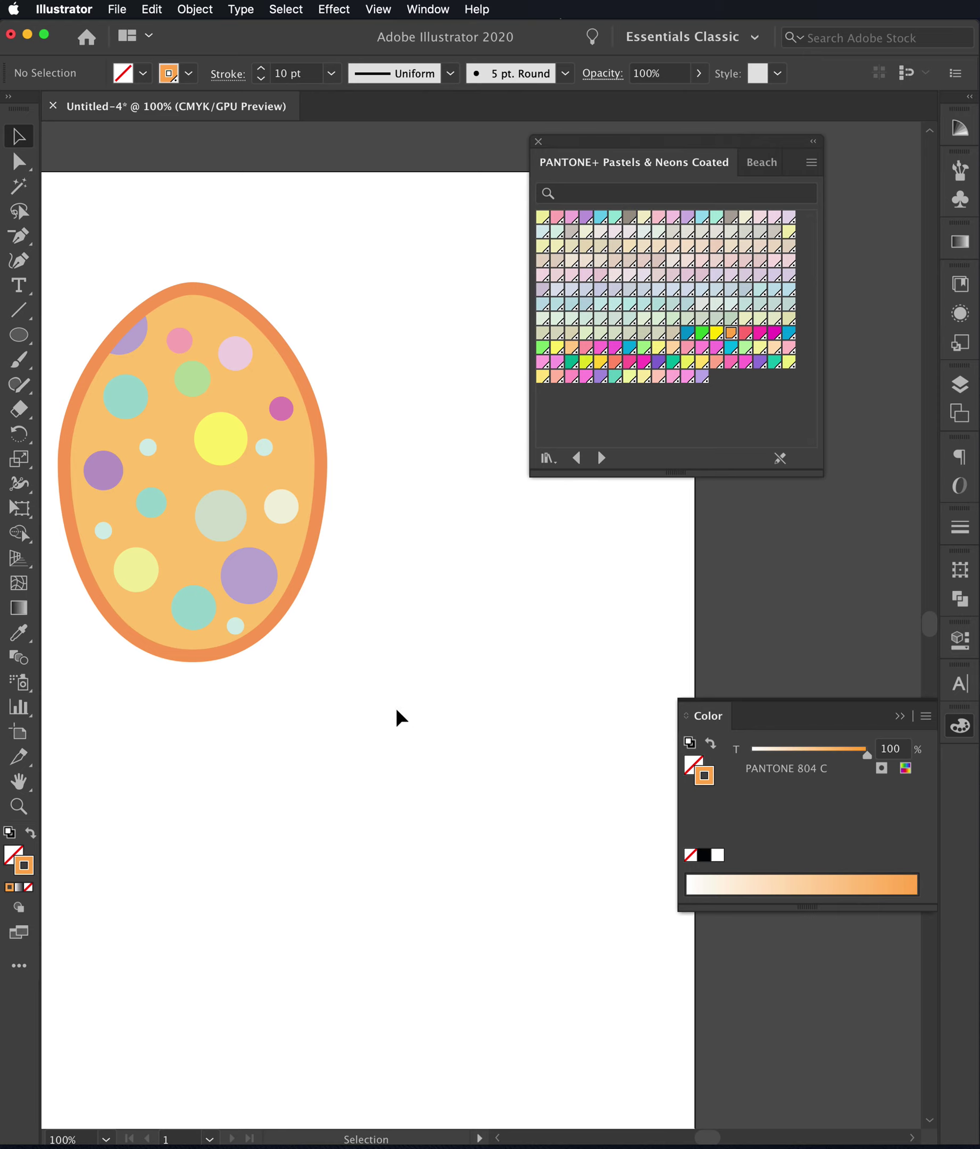
Marquee-select the egg, dots and outline and group them into one object
{"action": "left_click_drag", "start_coordinate": [392, 704], "coordinate": [341, 212]}
{"action": "key", "text": "a"}
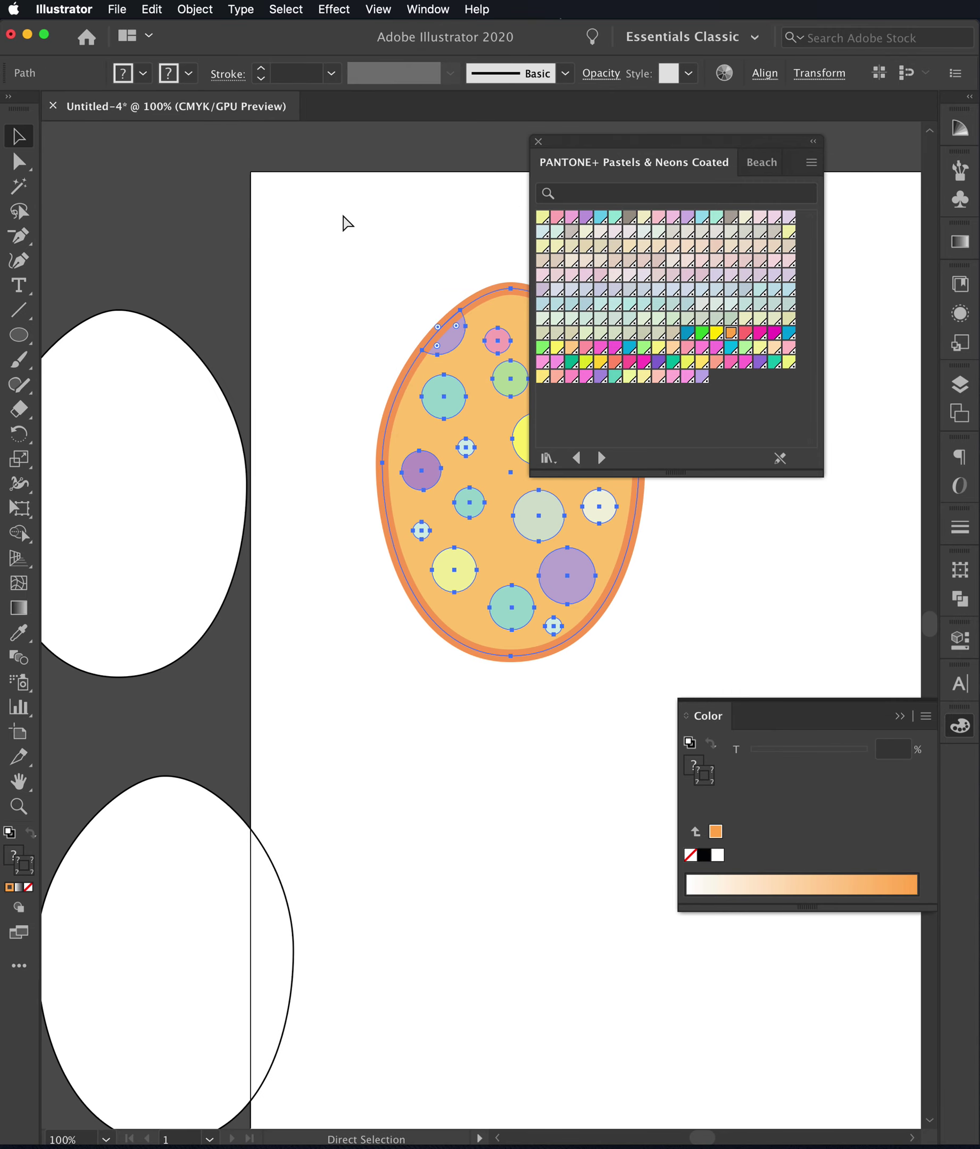
{"action": "key", "text": "v"}
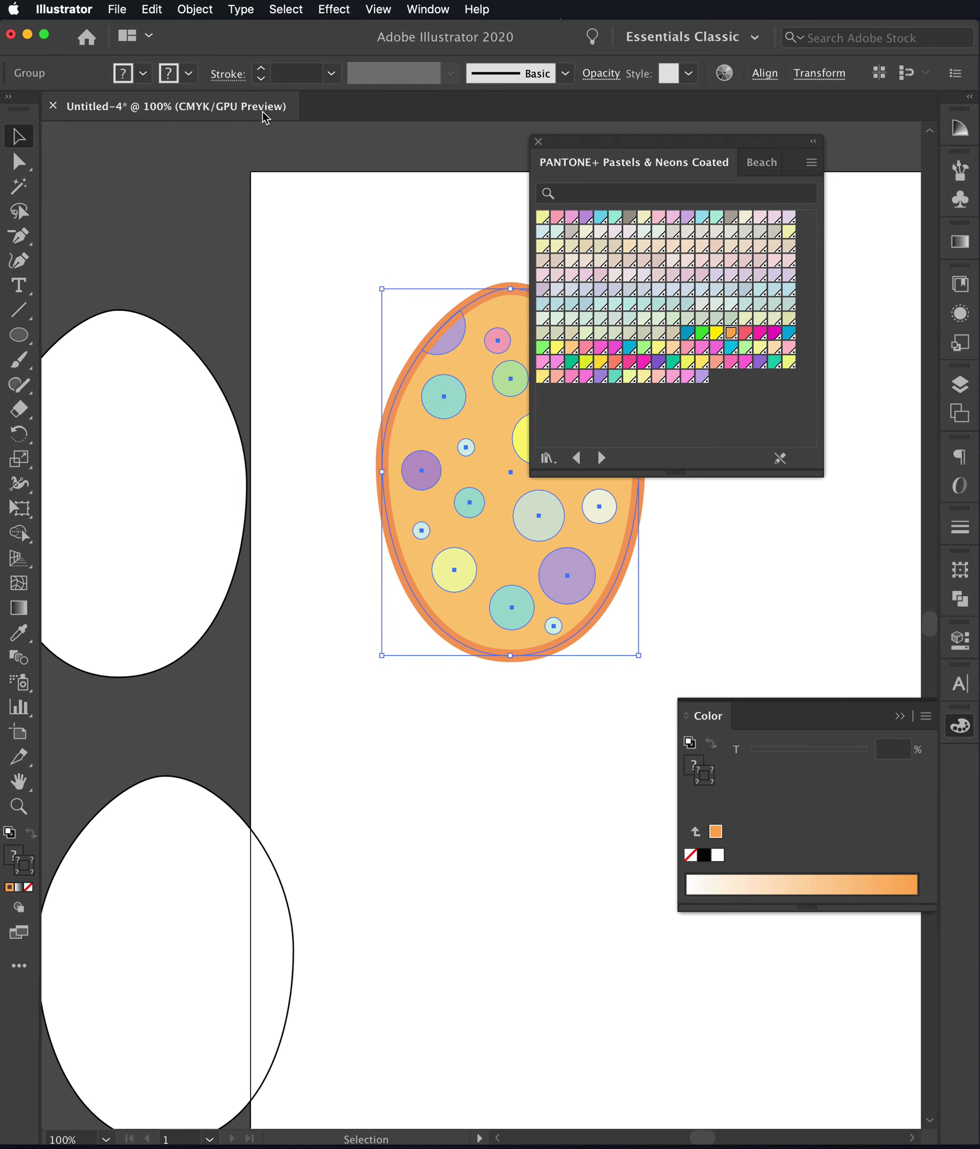
{"action": "left_click", "coordinate": [196, 9]}
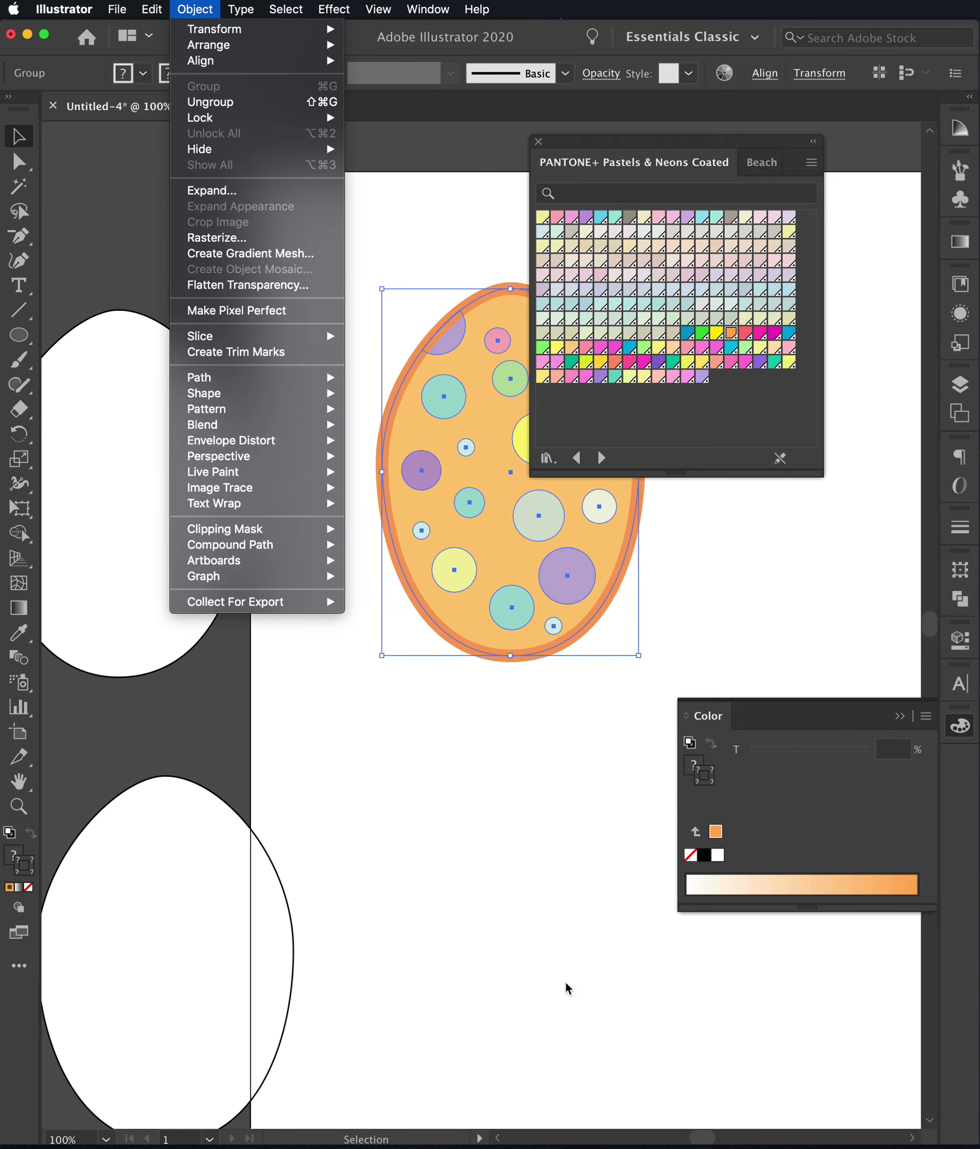
Move the grouped egg up and to the left on the artboard
{"action": "key", "text": "Escape"}
{"action": "left_click_drag", "start_coordinate": [592, 841], "coordinate": [394, 884]}
{"action": "left_click", "coordinate": [349, 726]}
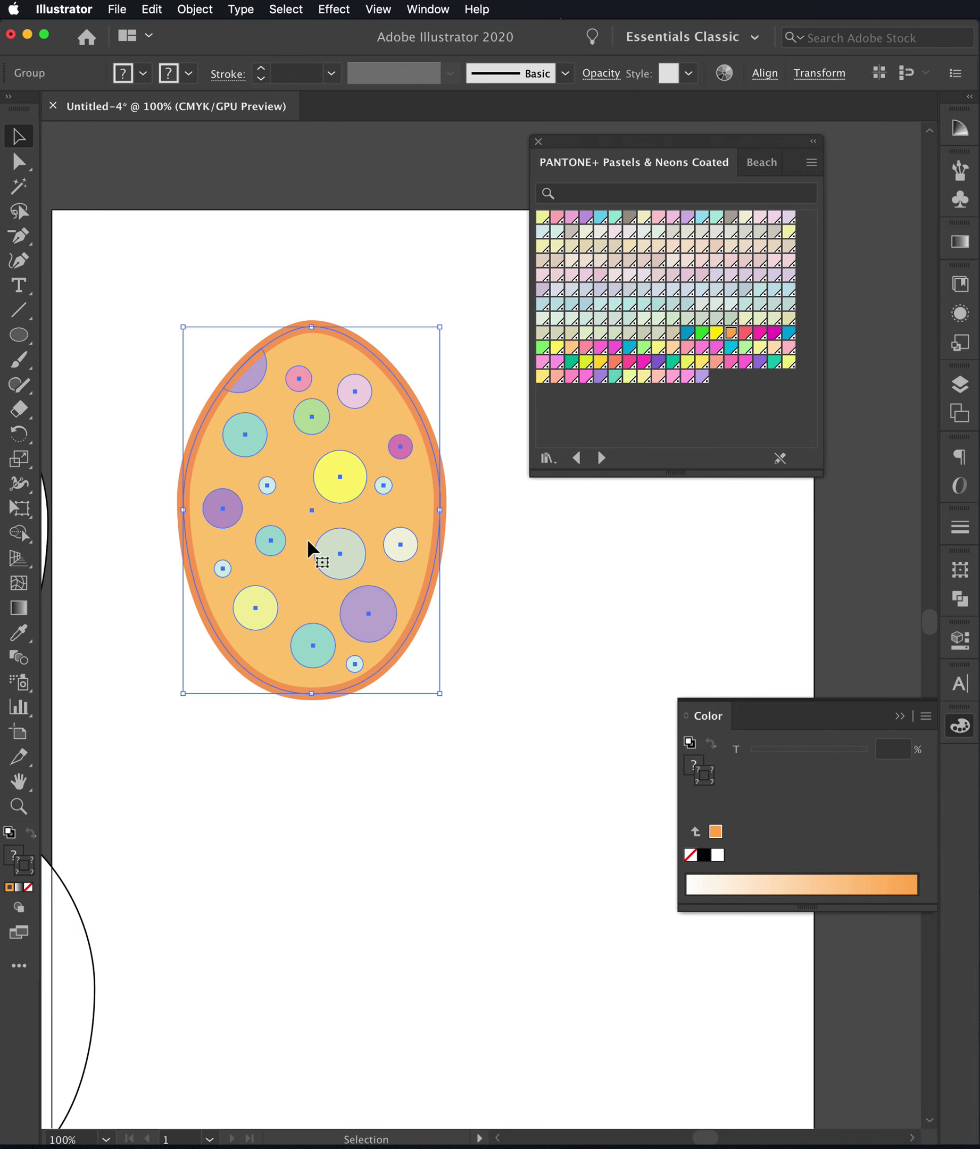
{"action": "left_click_drag", "start_coordinate": [307, 539], "coordinate": [219, 463]}
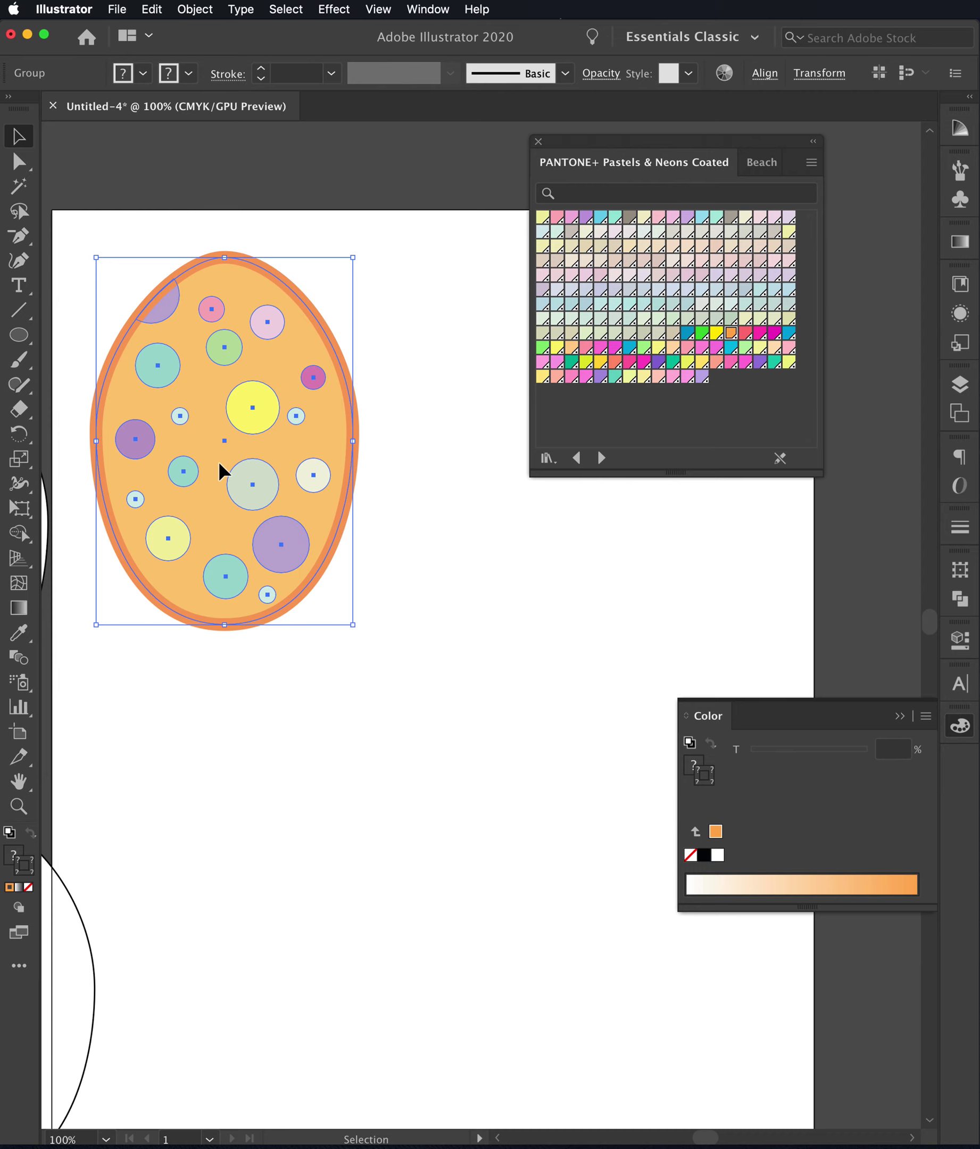
Quit QuickTime Player and name the kept recording Egg1_Illustrator on the Desktop
{"action": "mouse_move", "coordinate": [855, 1141]}
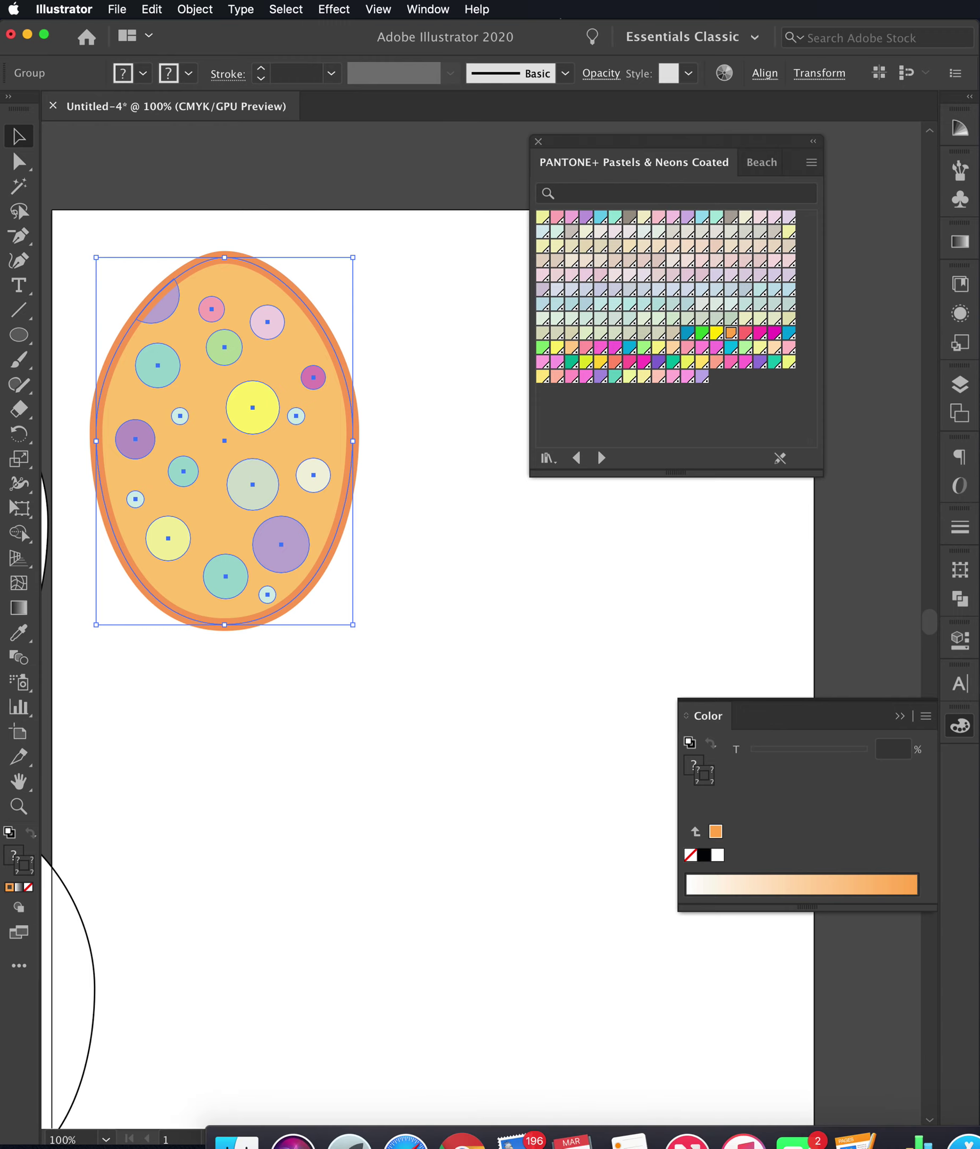
{"action": "key", "text": "super+Tab"}
{"action": "left_click", "coordinate": [84, 10]}
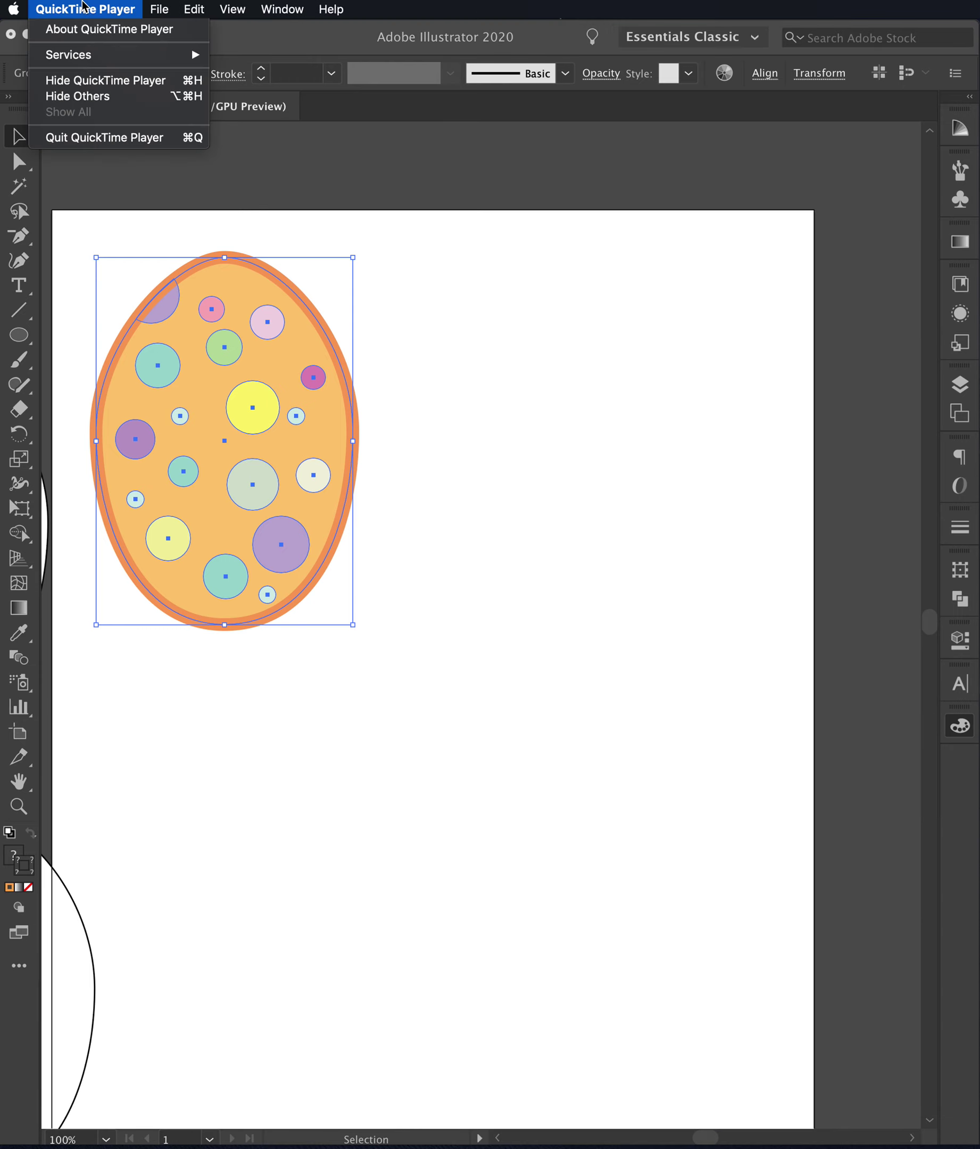
{"action": "left_click", "coordinate": [98, 139]}
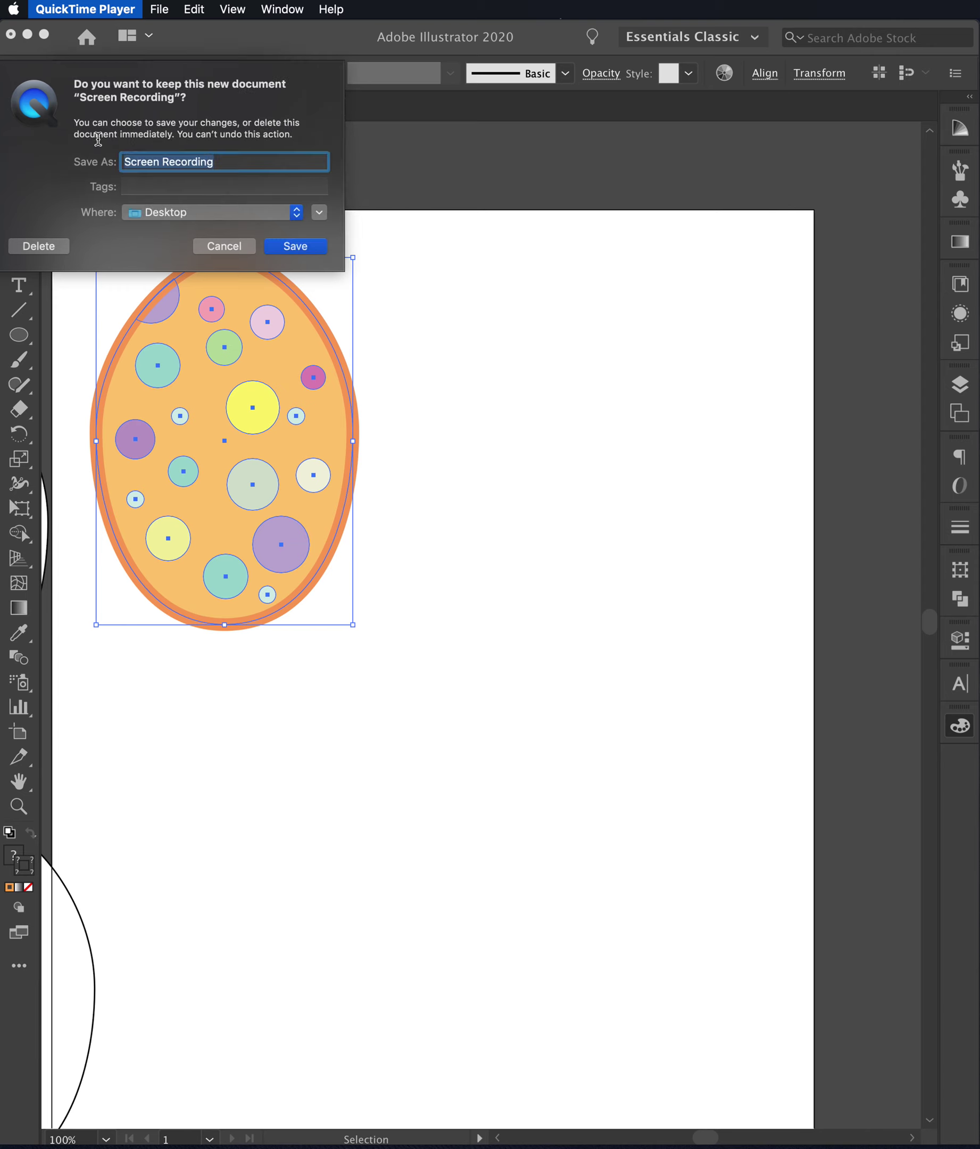
{"action": "type", "text": "Egg1_"}
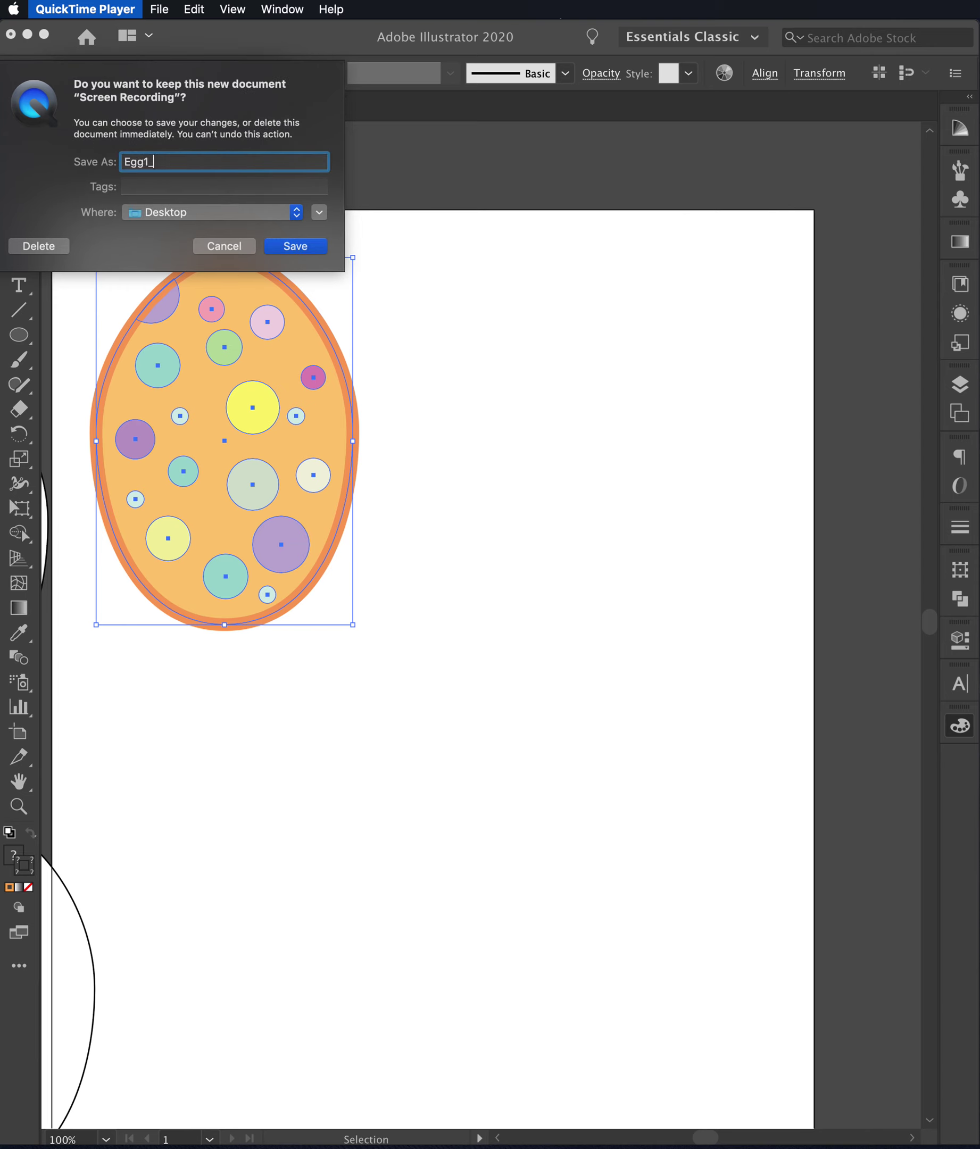
{"action": "type", "text": "Illustrator"}
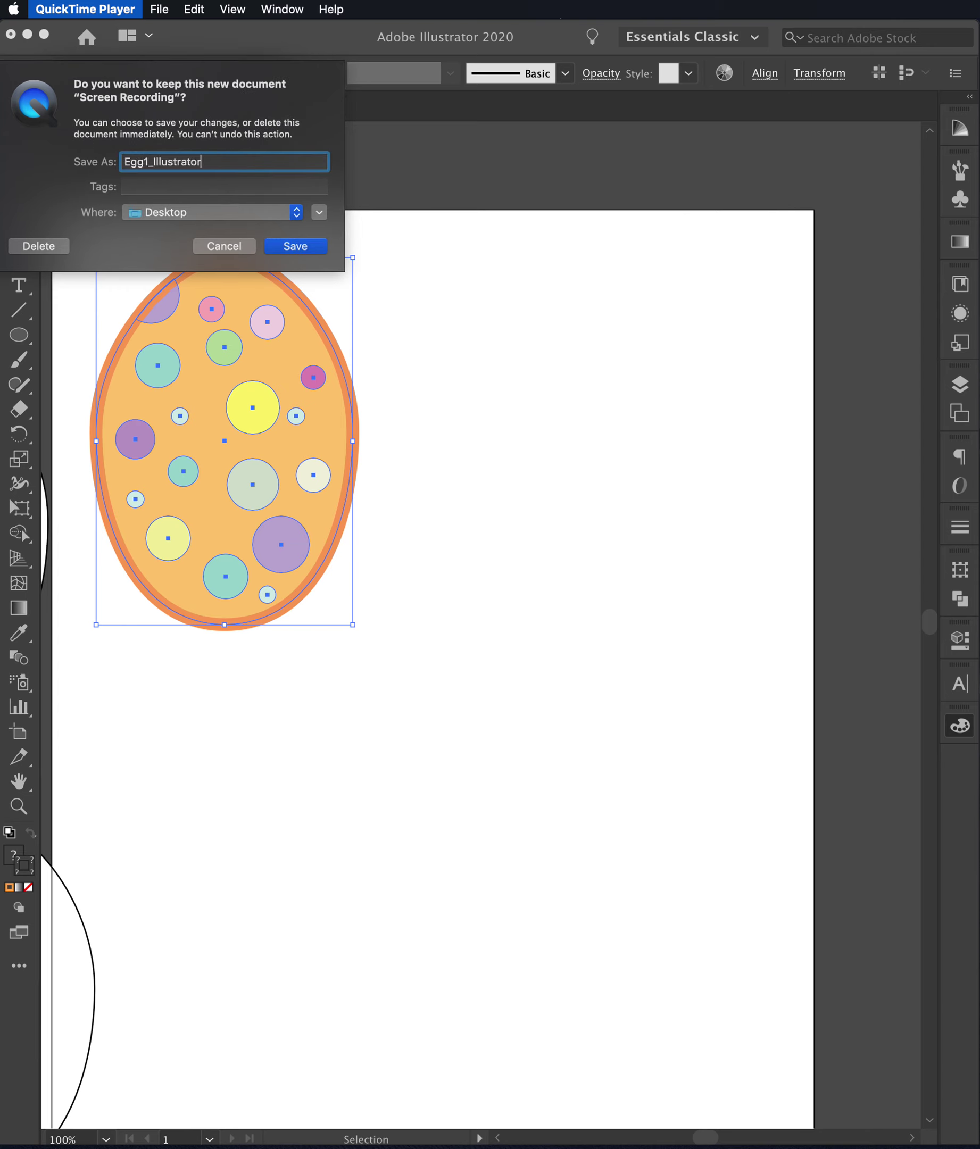